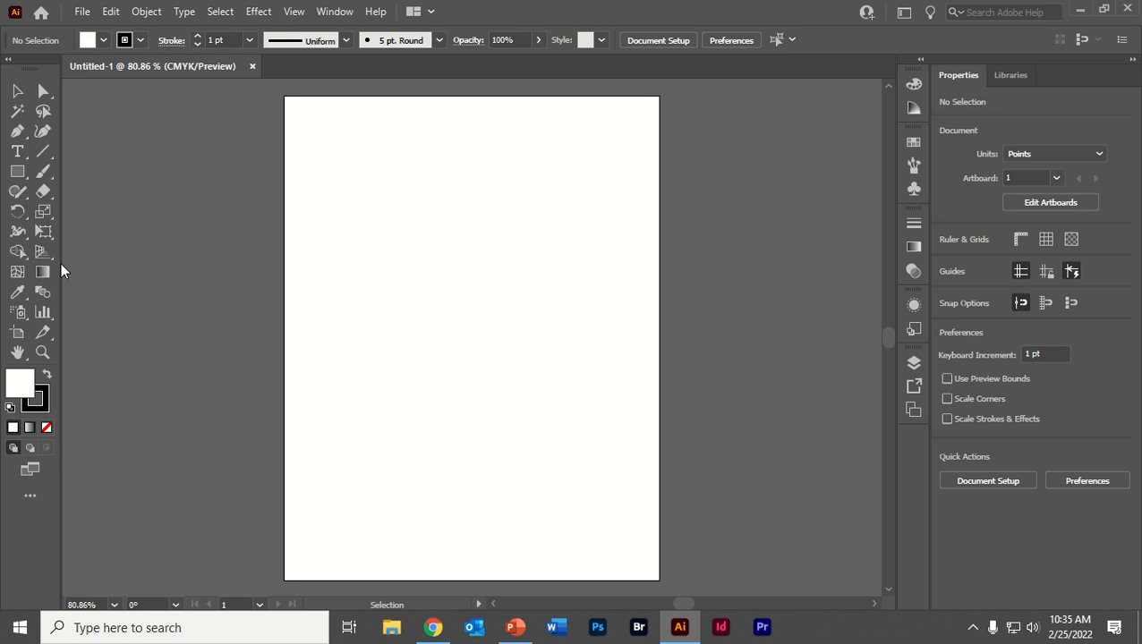
Show the two-point perspective grid and widen it by moving the right and left vanishing points outward along the horizon
left_click(41, 252)
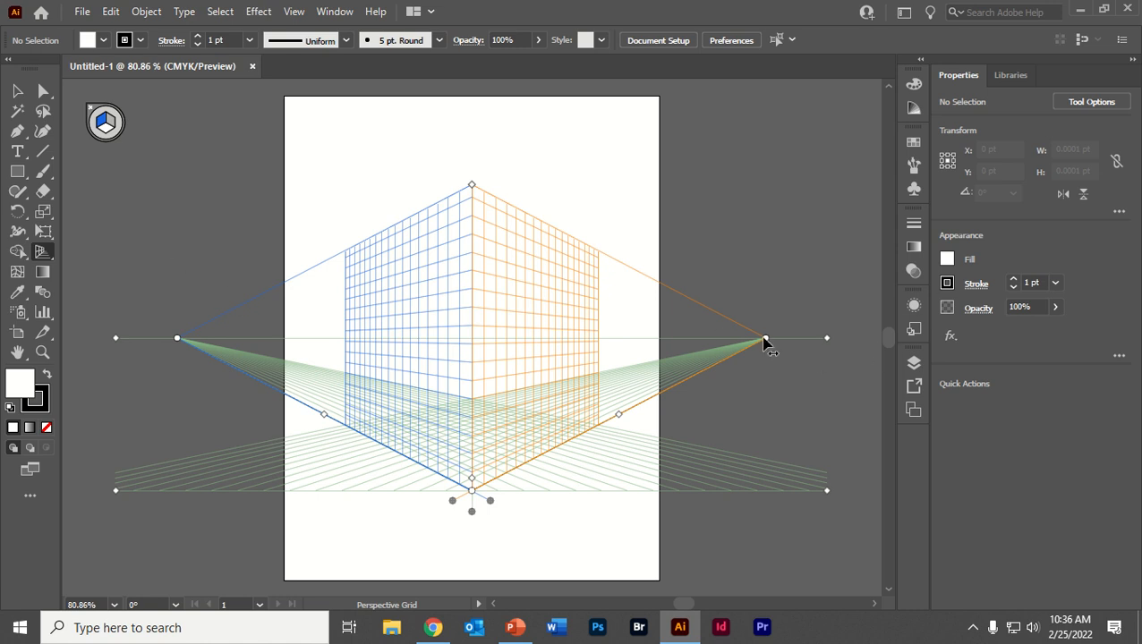
left_click_drag(766, 338, 814, 273)
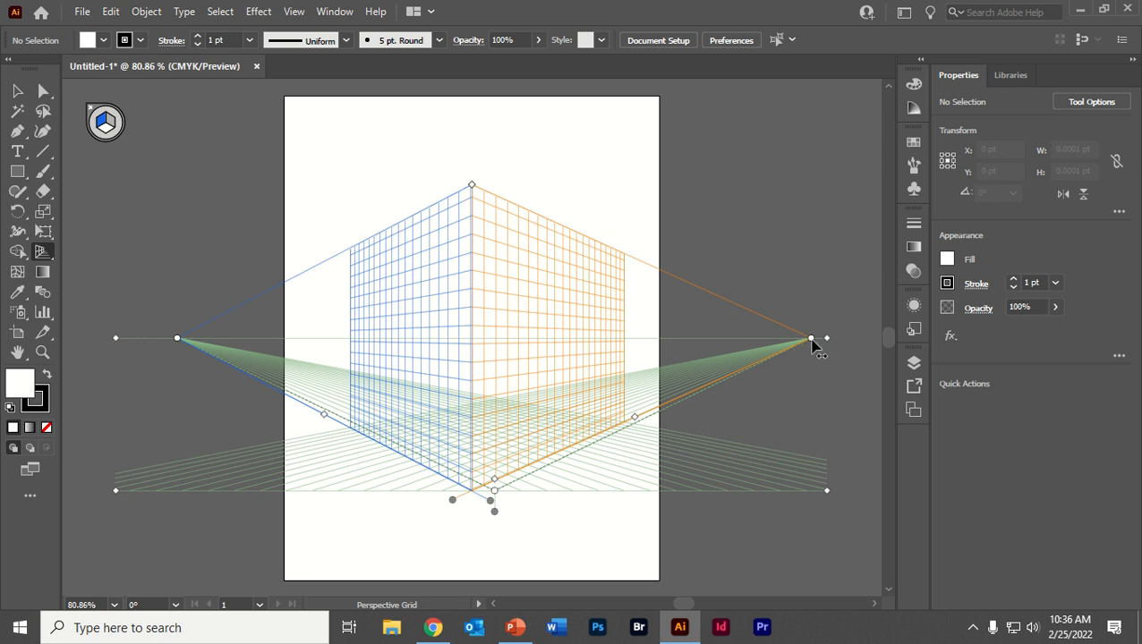
left_click_drag(810, 339, 741, 337)
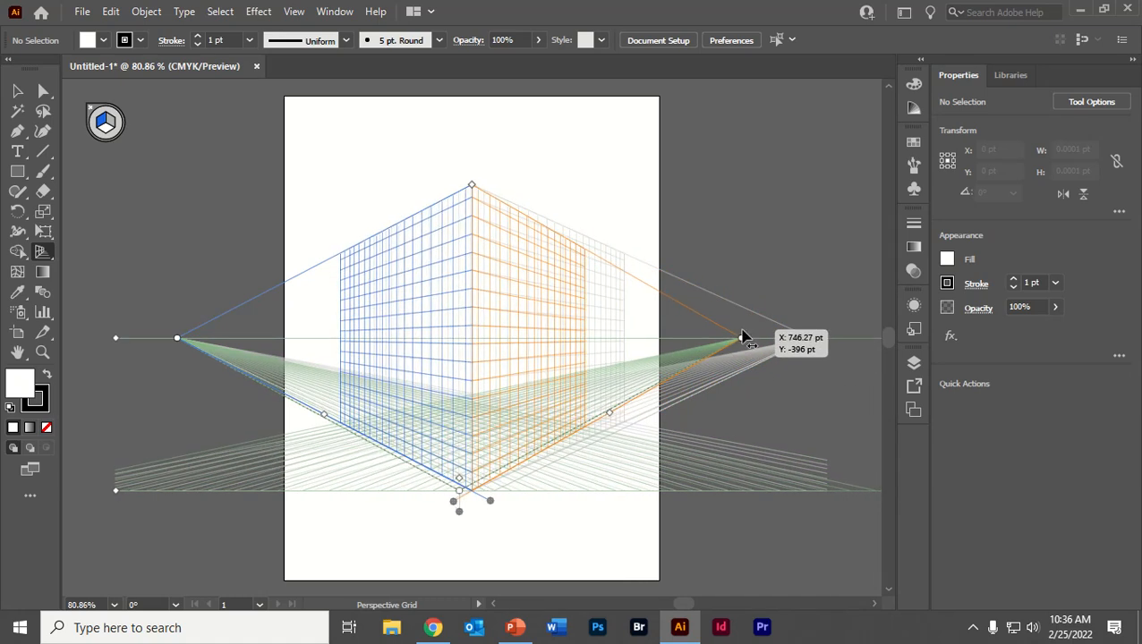
left_click_drag(742, 336, 825, 308)
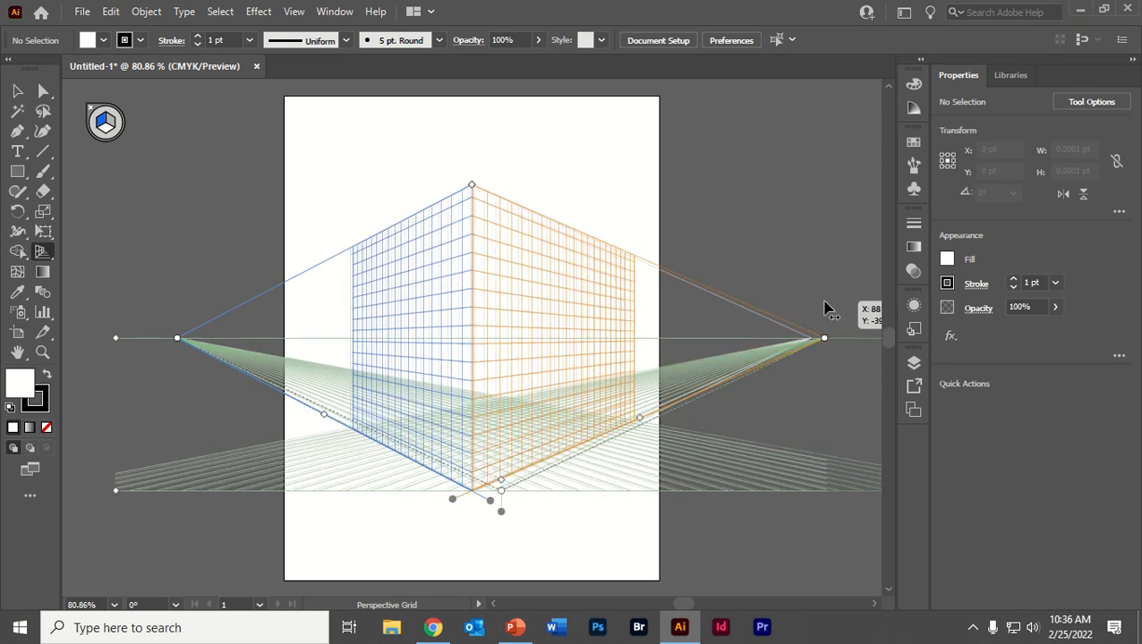
left_click_drag(176, 341, 136, 338)
Draw a large rectangle on the left perspective plane with the Rectangle tool, from near the left vanishing point toward the grid's lower edge
left_click(17, 171)
left_click(19, 171)
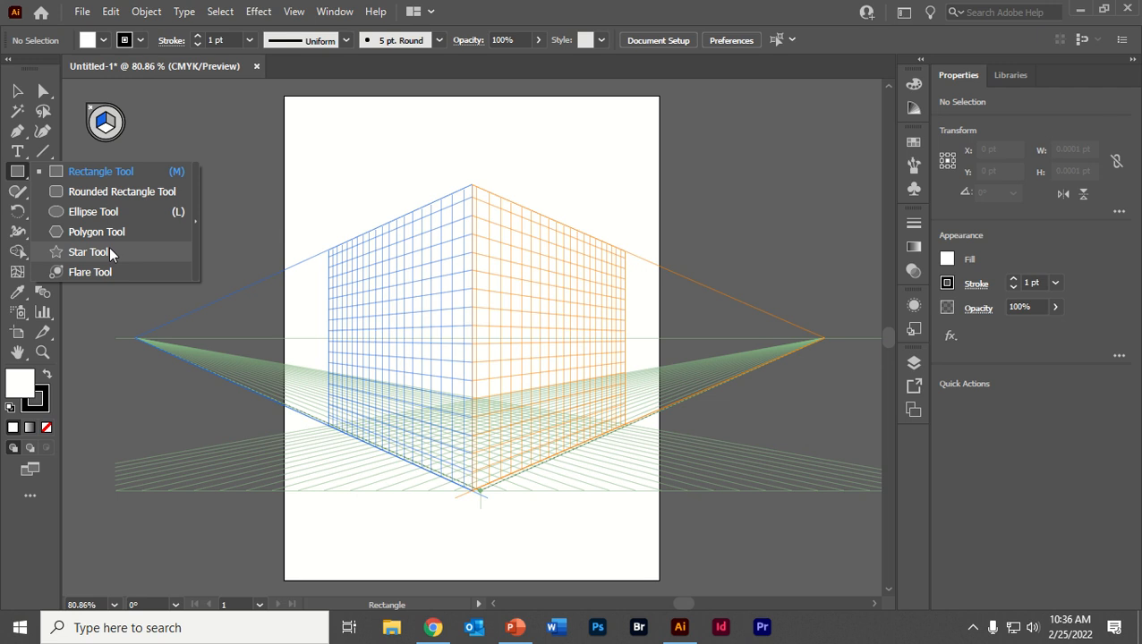
left_click(101, 171)
left_click_drag(209, 184, 391, 445)
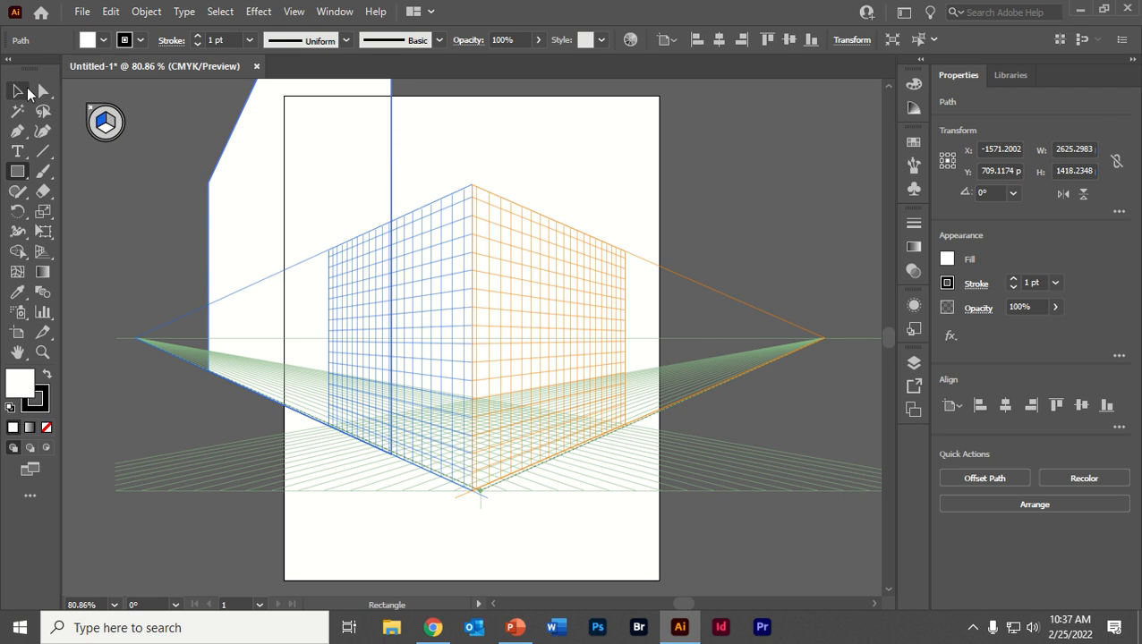
Move the rectangle freely over the left part of the artboard, using the Selection and Direct Selection tools
left_click(17, 90)
left_click_drag(259, 173, 304, 258)
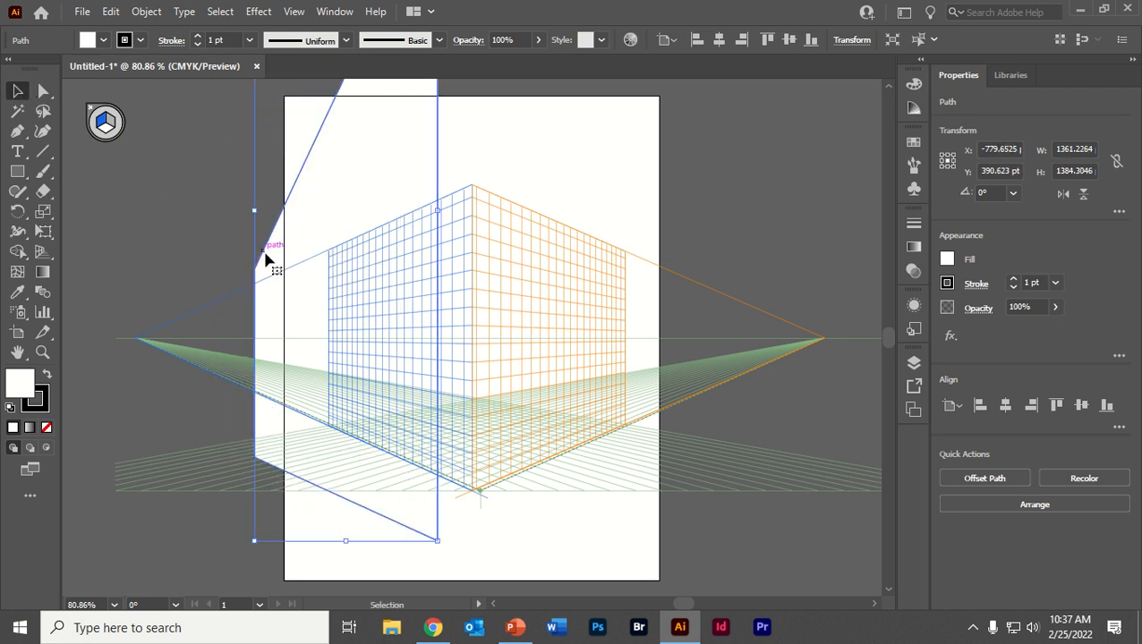
left_click(43, 251)
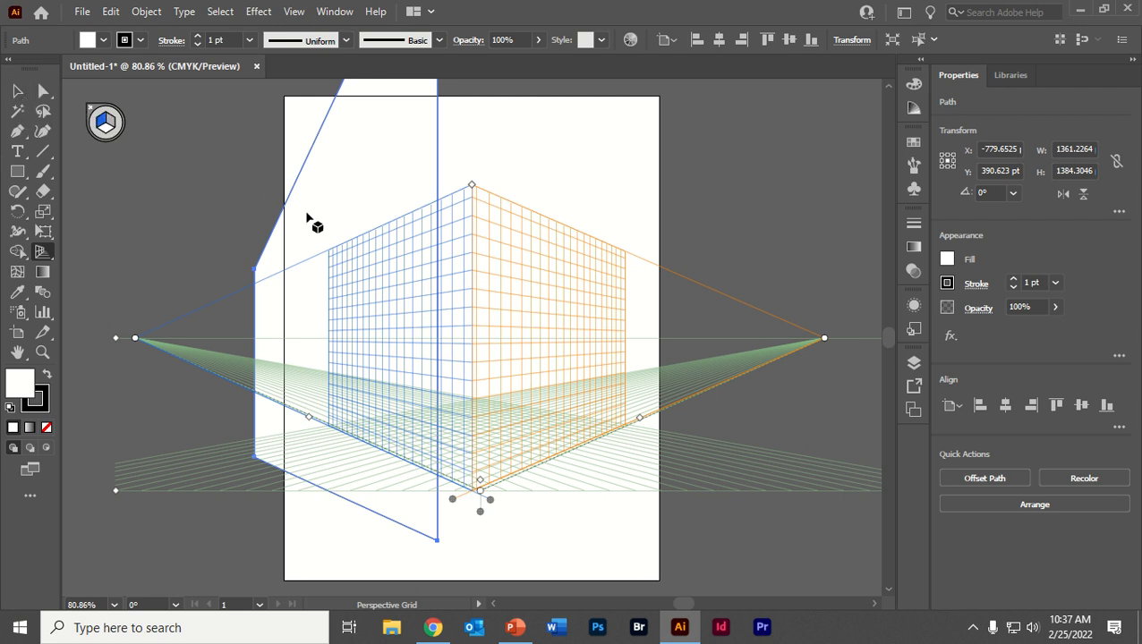
left_click(43, 89)
left_click_drag(424, 170, 400, 194)
Reposition the rectangle in perspective on the left plane with the Perspective Selection tool, extending it past the grid's centre line
left_click(43, 252)
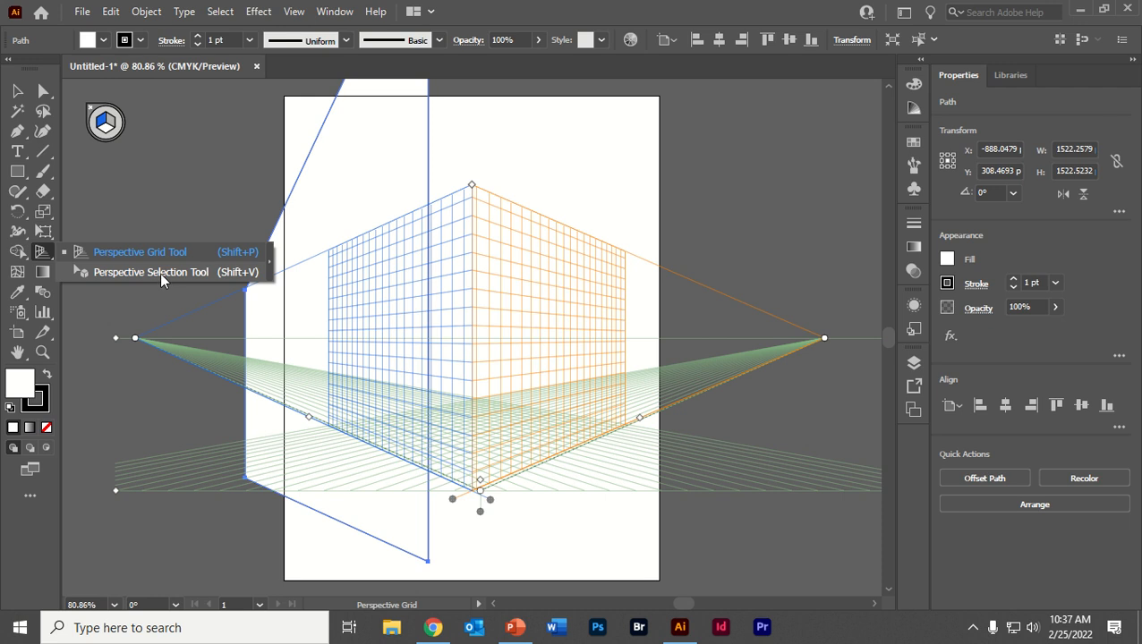
left_click(160, 272)
left_click_drag(374, 212, 438, 326)
left_click(47, 257)
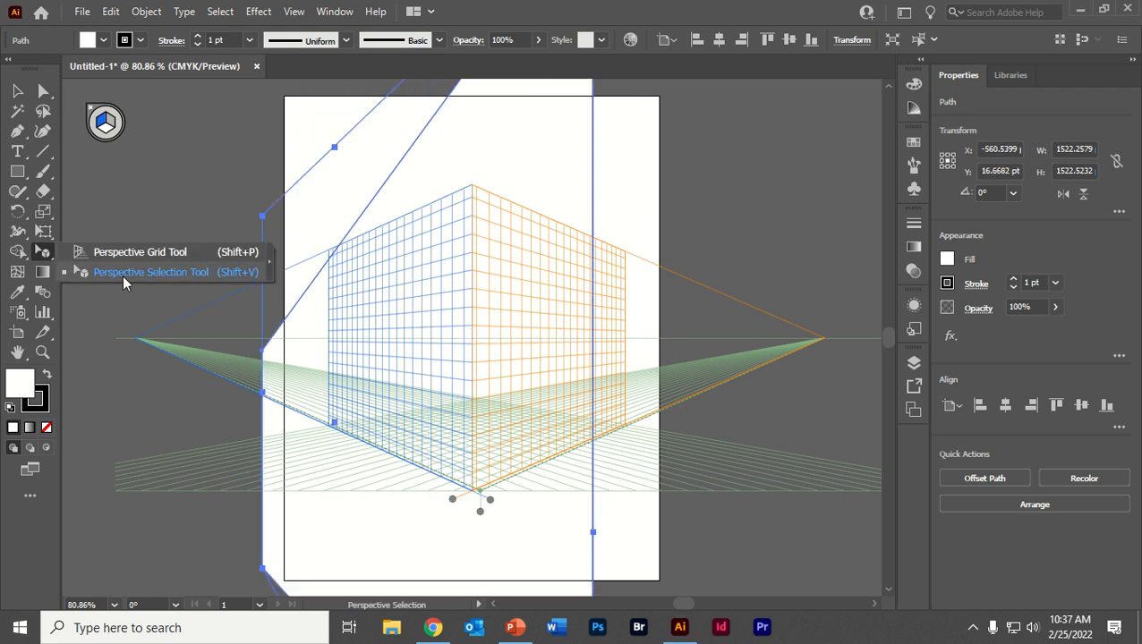
left_click(123, 272)
Move the rectangle up and left with the Selection tool until its right edge meets the grid's centre line
left_click(17, 91)
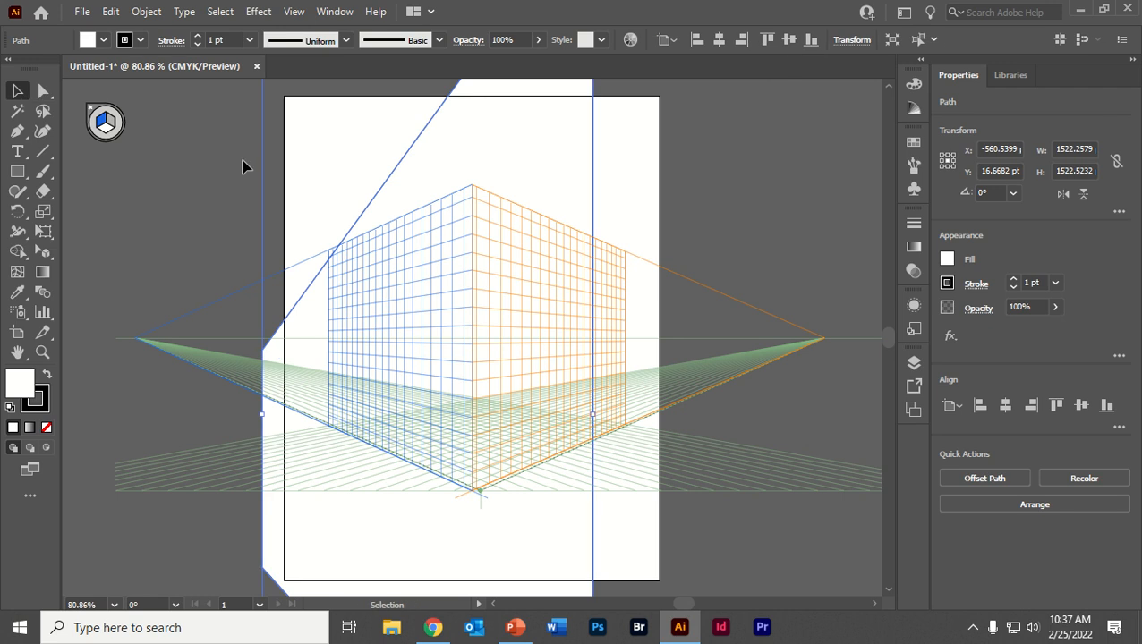
left_click_drag(495, 171, 460, 136)
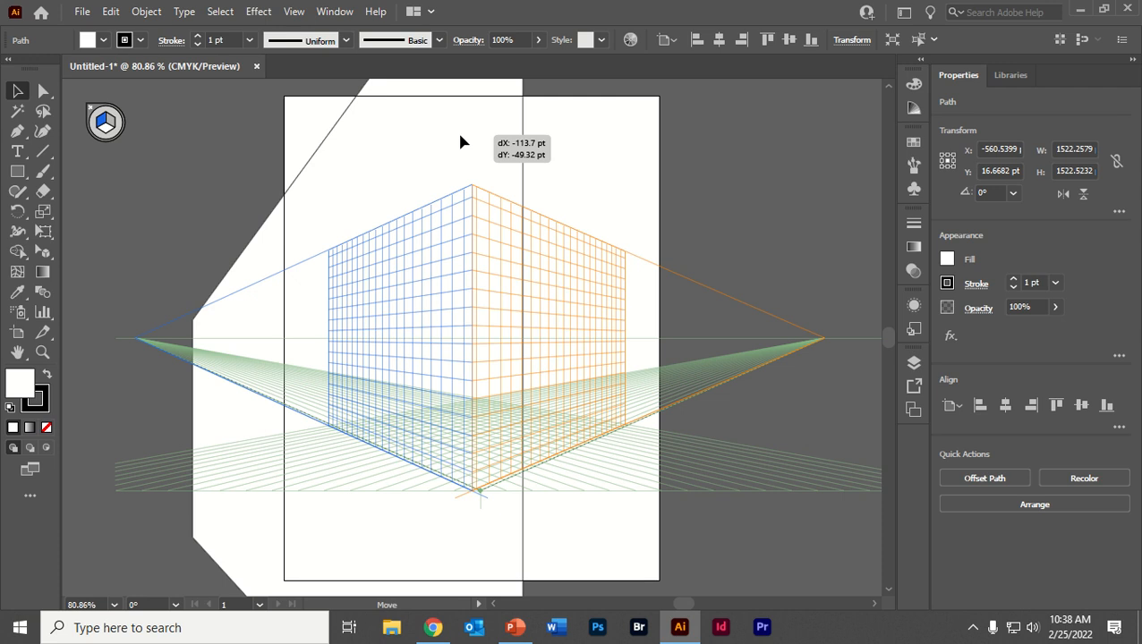
left_click_drag(460, 136, 277, 97)
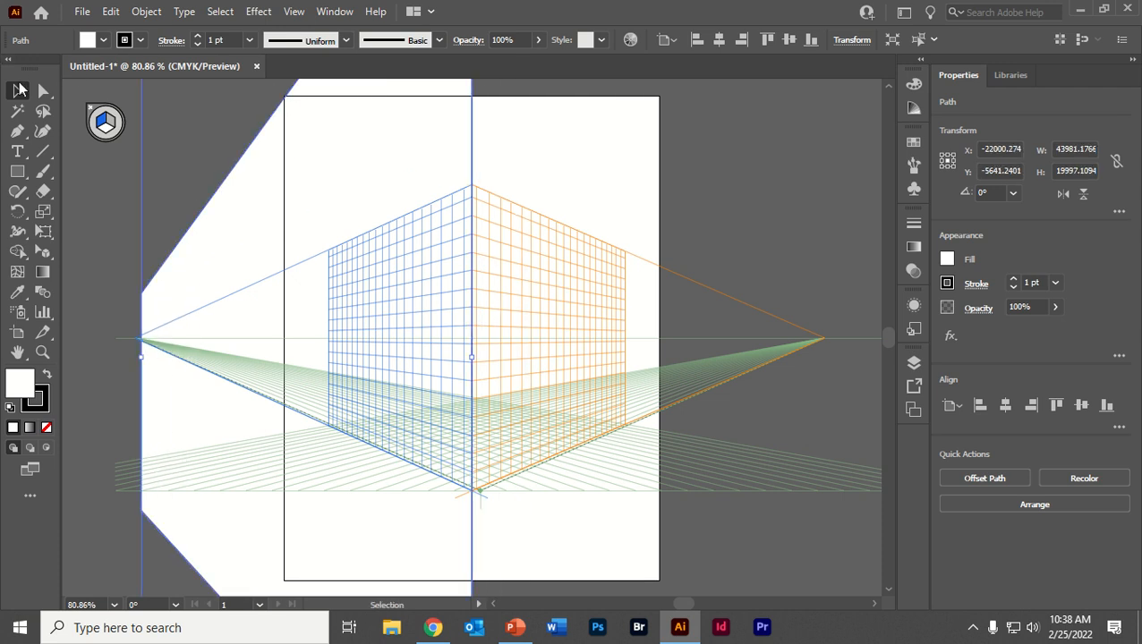
Slide the rectangle back and forth along the left plane with the Perspective Selection tool, leaving its right edge just short of the centre line
left_click(43, 246)
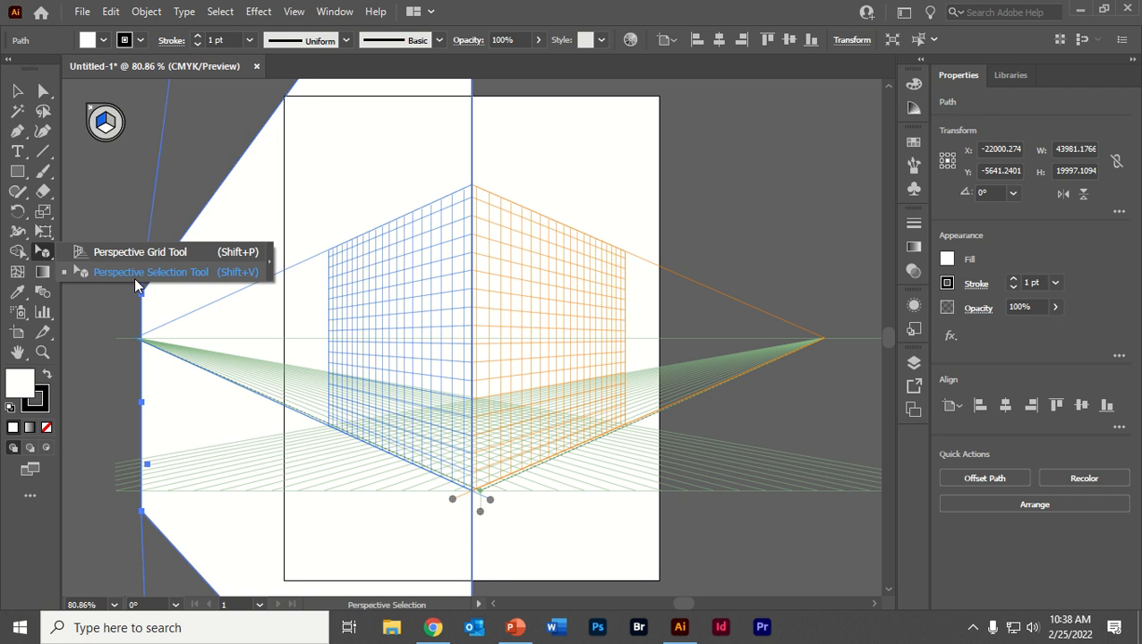
left_click(213, 272)
left_click_drag(369, 324, 439, 403)
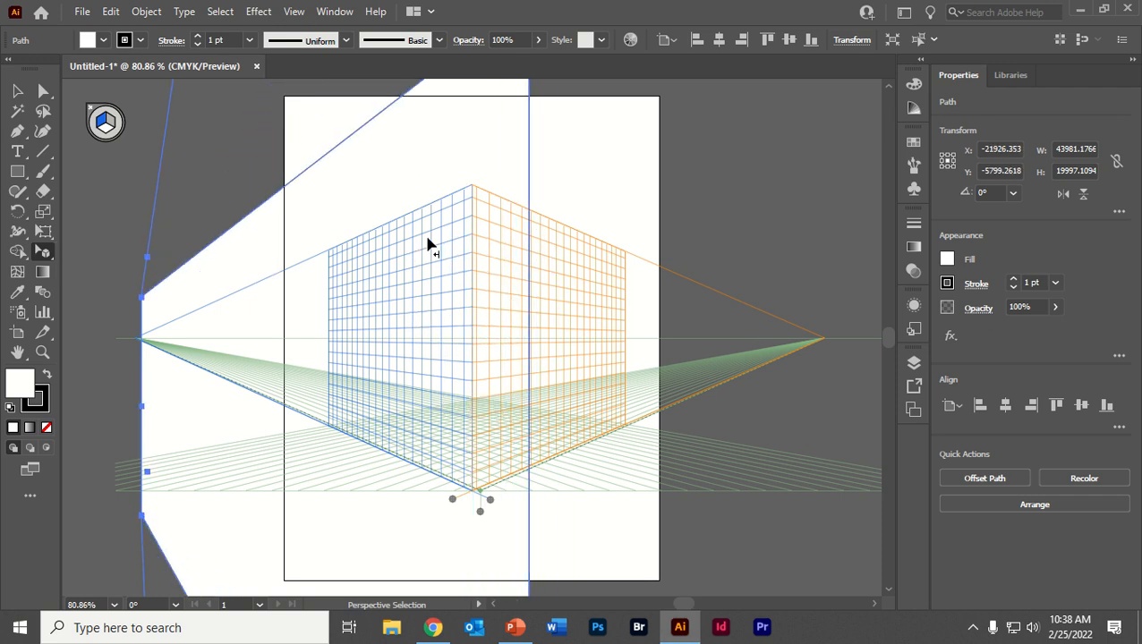
left_click_drag(428, 244, 385, 215)
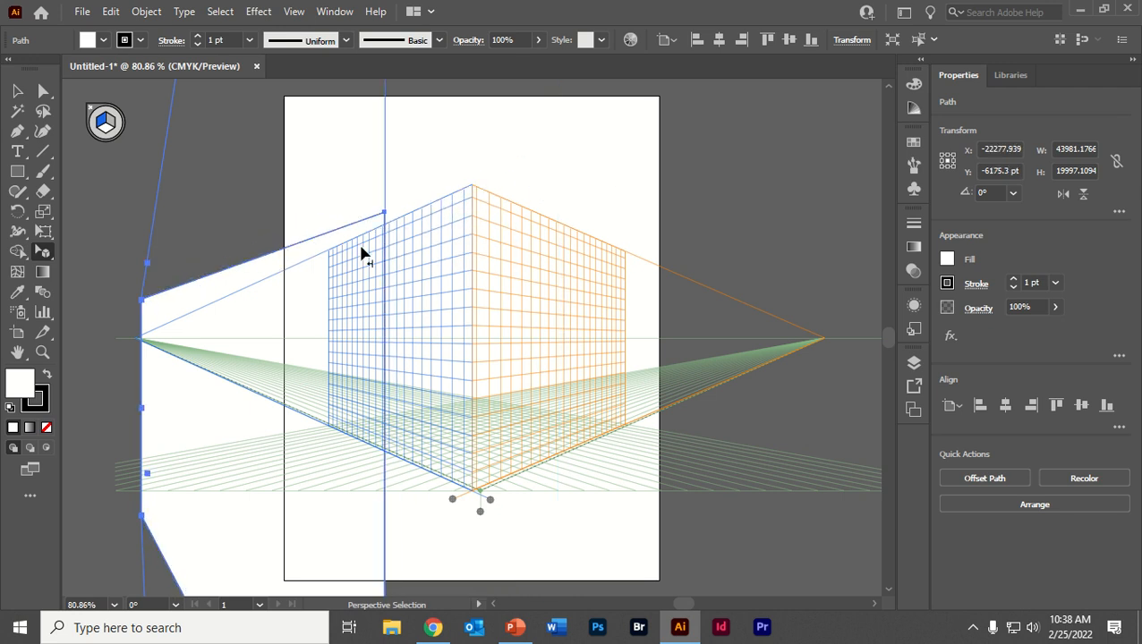
left_click_drag(362, 255, 438, 244)
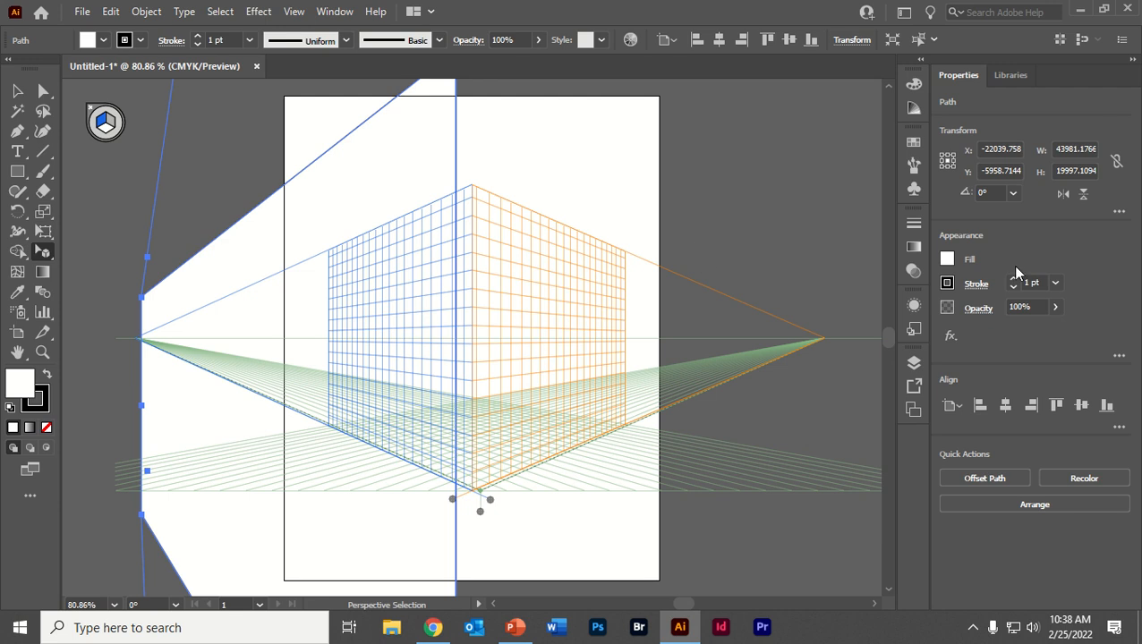
Try several pattern and brown fill swatches on the shape, ending with the Foliage pattern
left_click(947, 261)
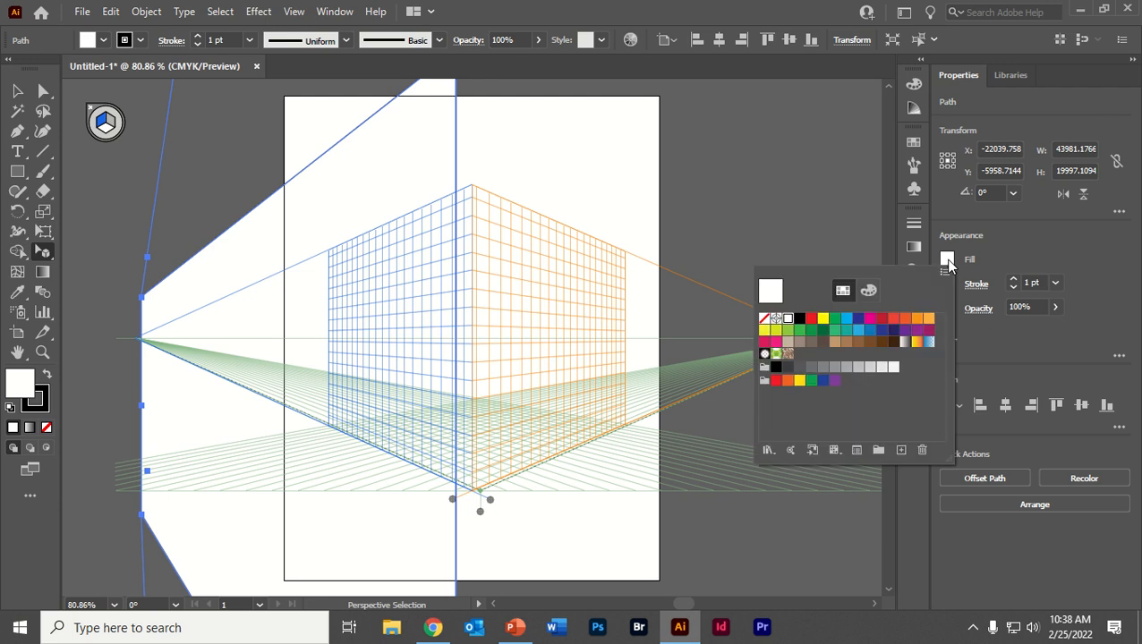
left_click(786, 354)
left_click(775, 355)
left_click(787, 355)
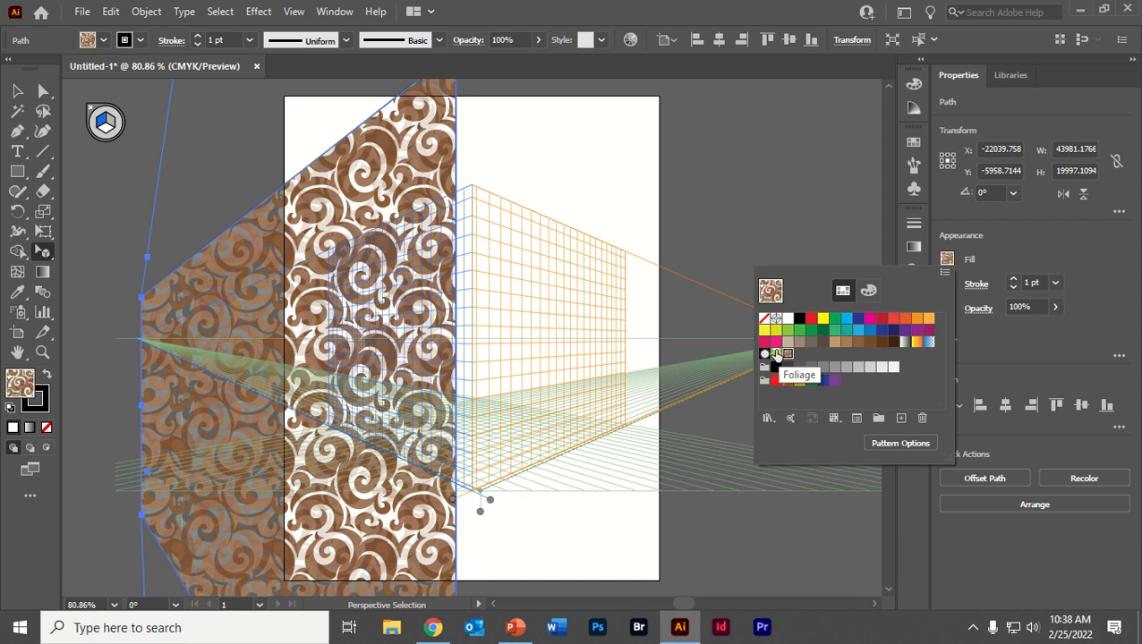
left_click(774, 354)
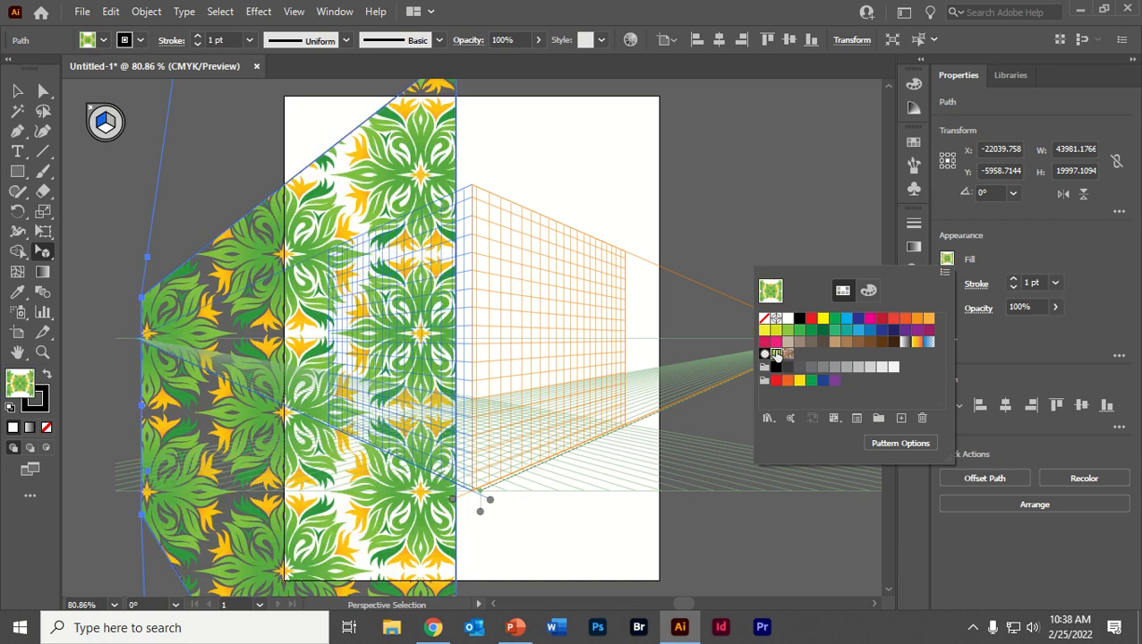
left_click(799, 342)
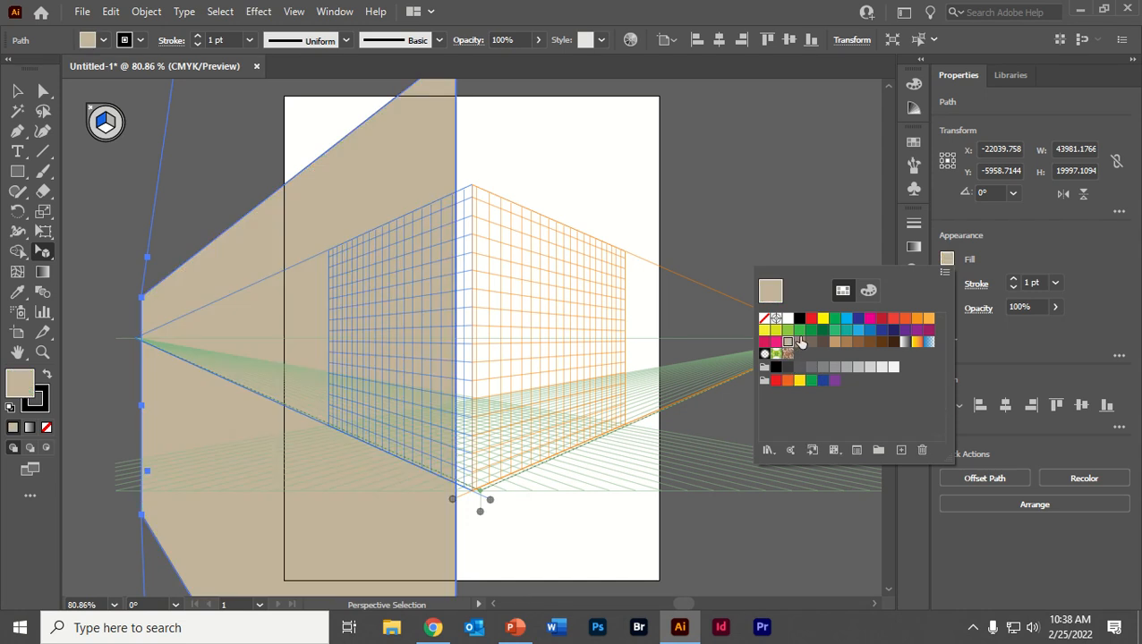
left_click(811, 341)
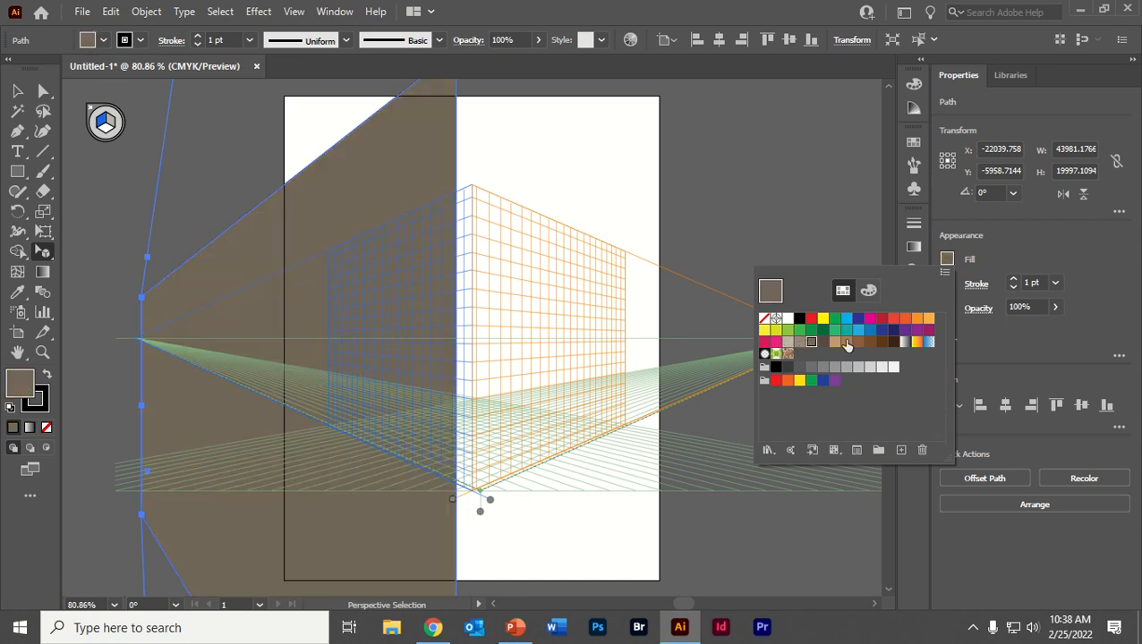
left_click(787, 355)
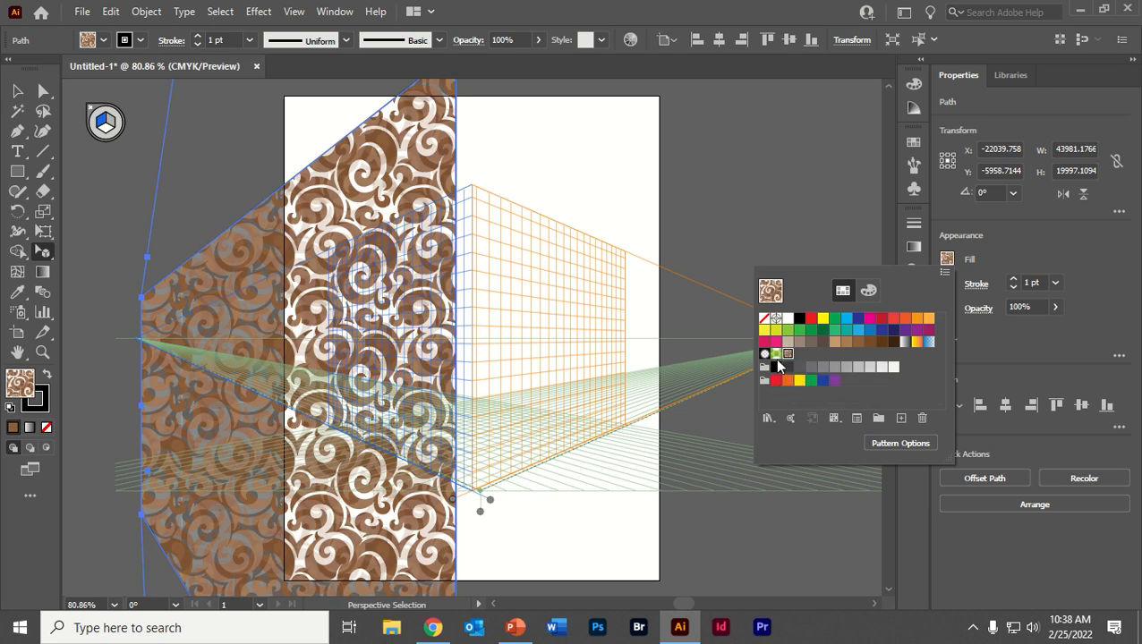
left_click(775, 354)
Slide the foliage-filled shape to the right in perspective so it extends slightly past the grid's centre line
left_click(17, 90)
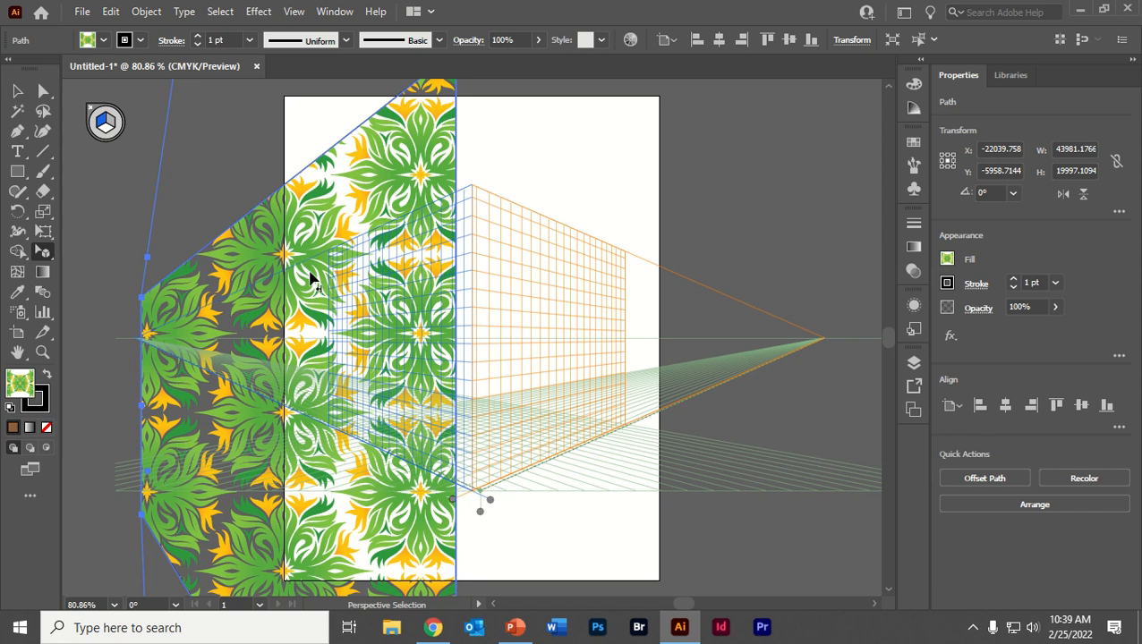
left_click_drag(308, 272, 370, 265)
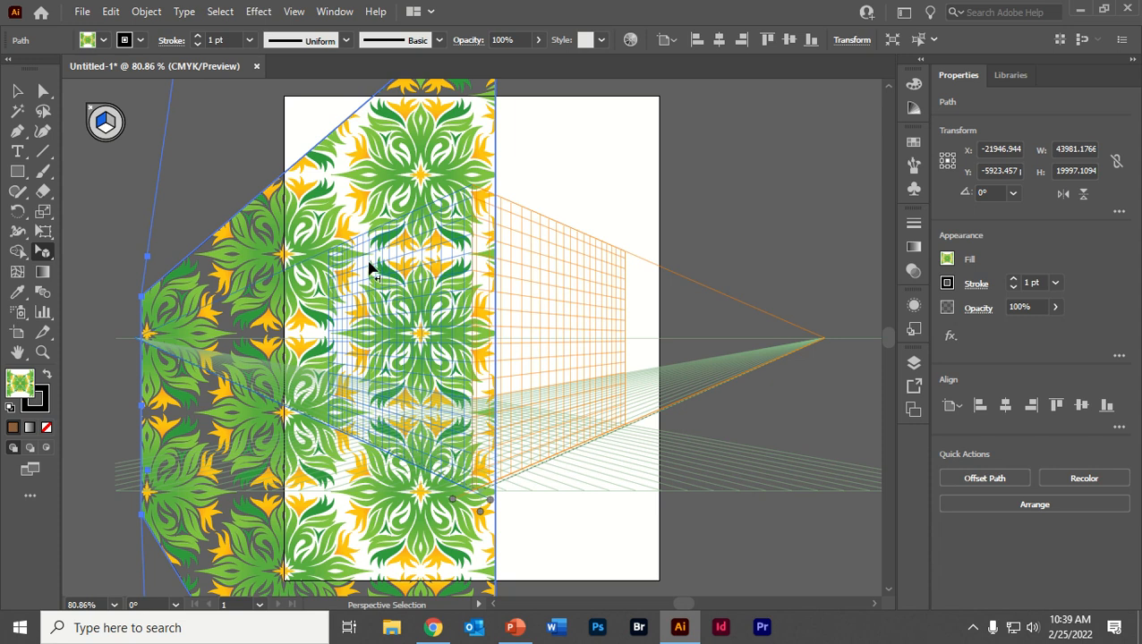
Open the Nature_Animal Skins pattern library from the shape's fill swatches
left_click(947, 260)
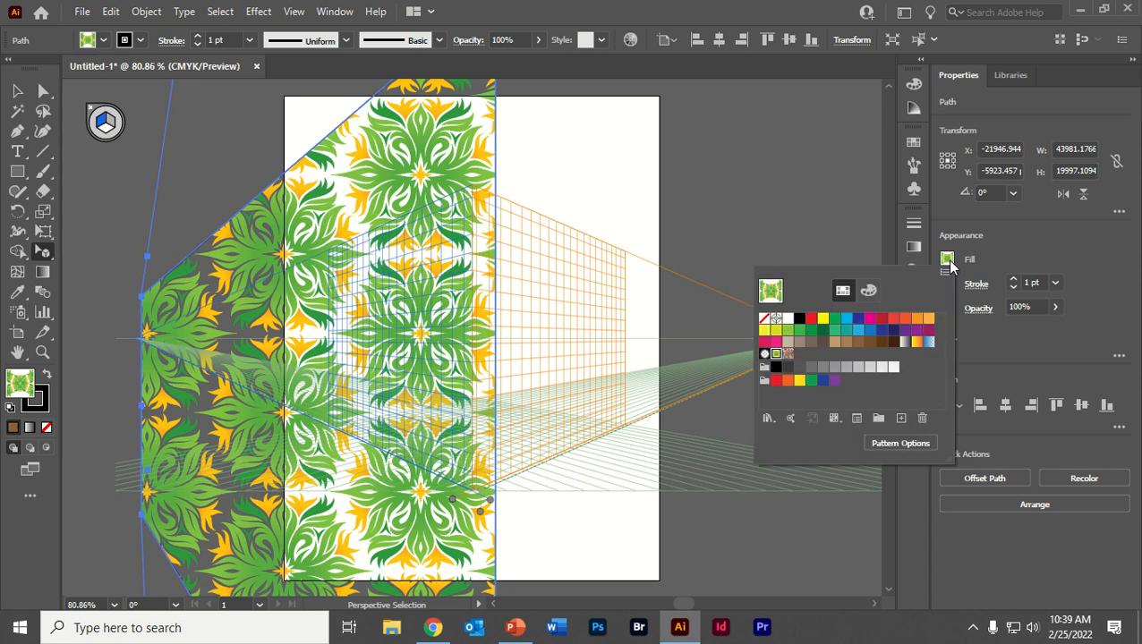
left_click(767, 419)
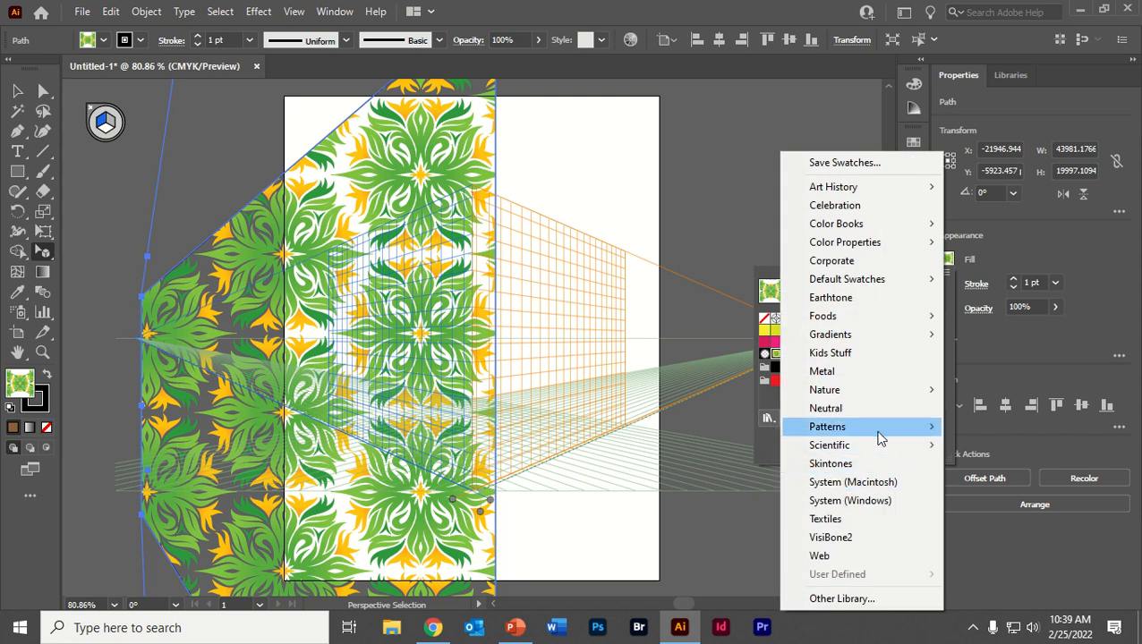
mouse_move(875, 428)
mouse_move(1019, 465)
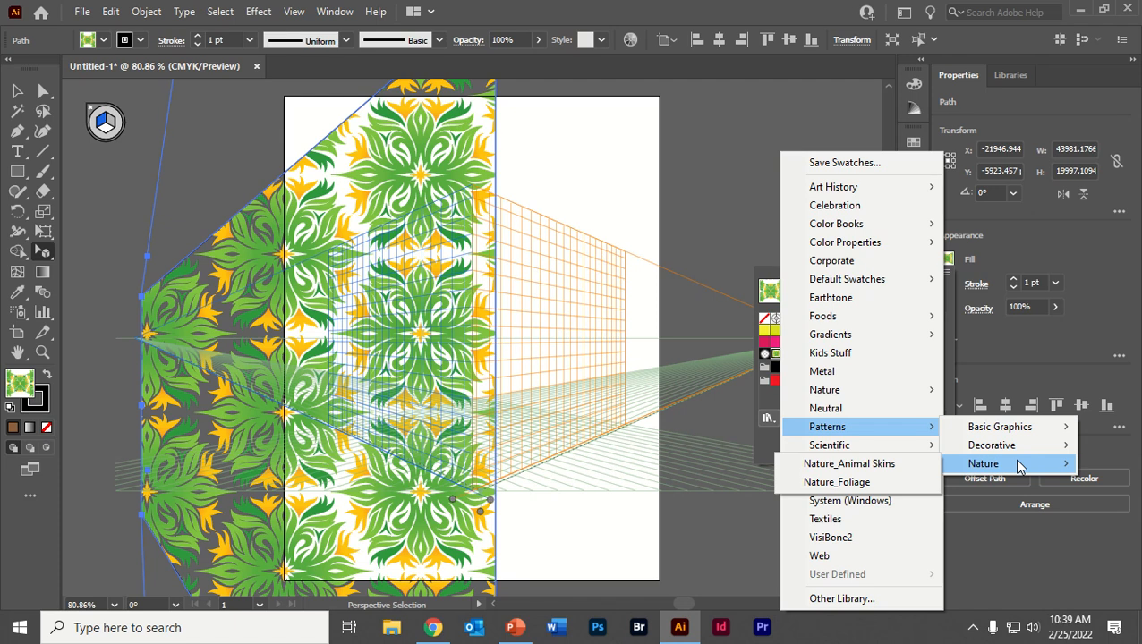
left_click(854, 465)
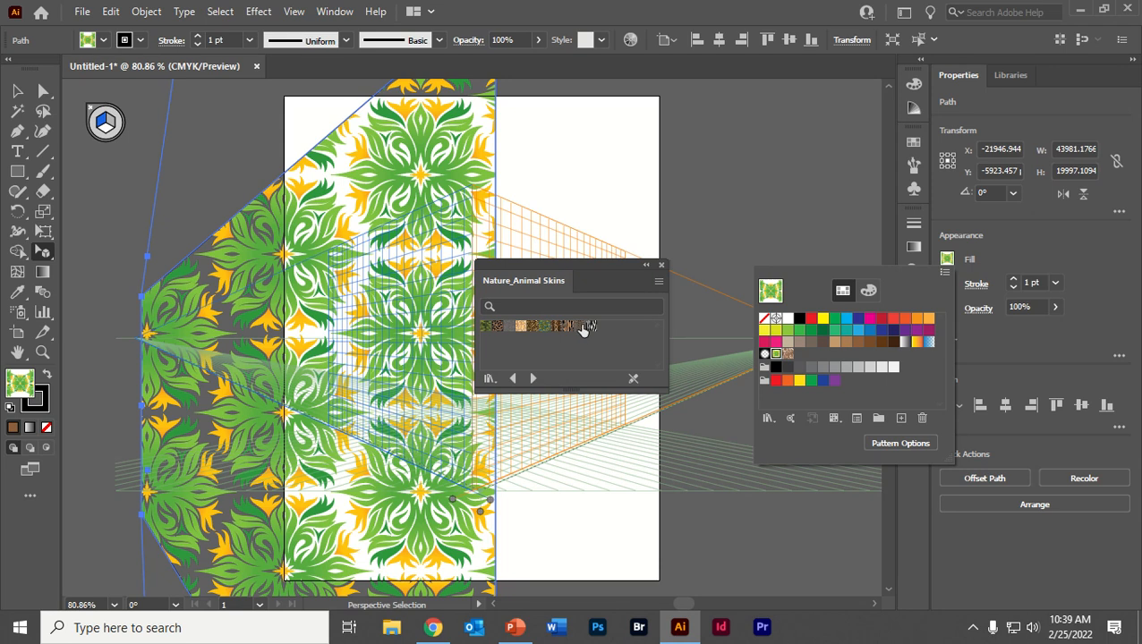
Try patterns from the animal skins library on the shape, settle on the orange one with black spots, and close the library
left_click(542, 324)
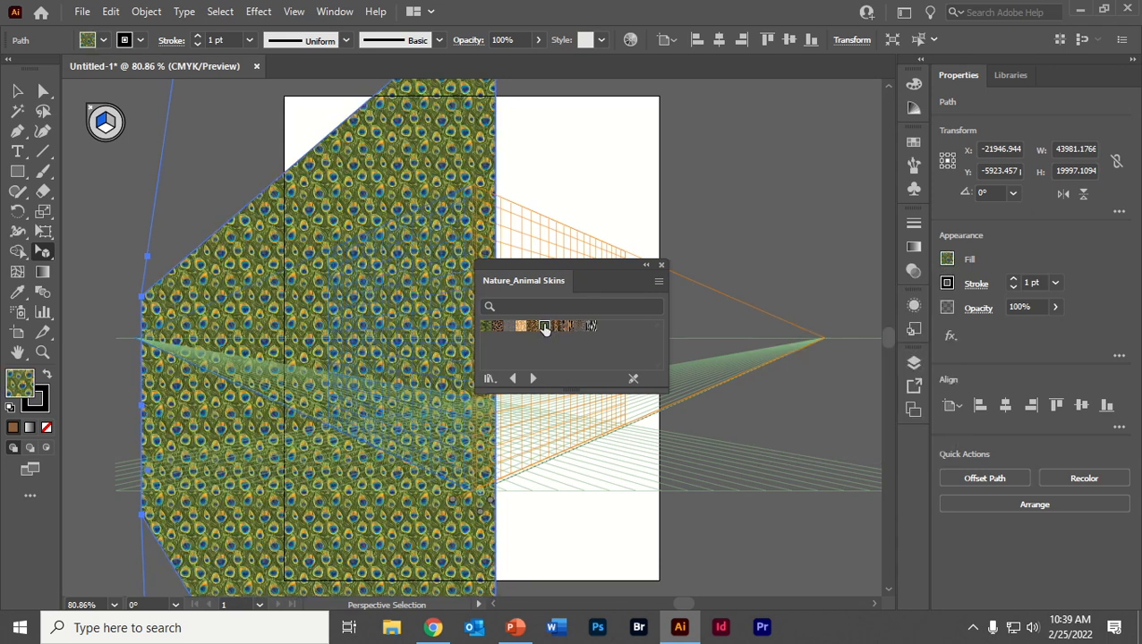
left_click(485, 327)
left_click(497, 327)
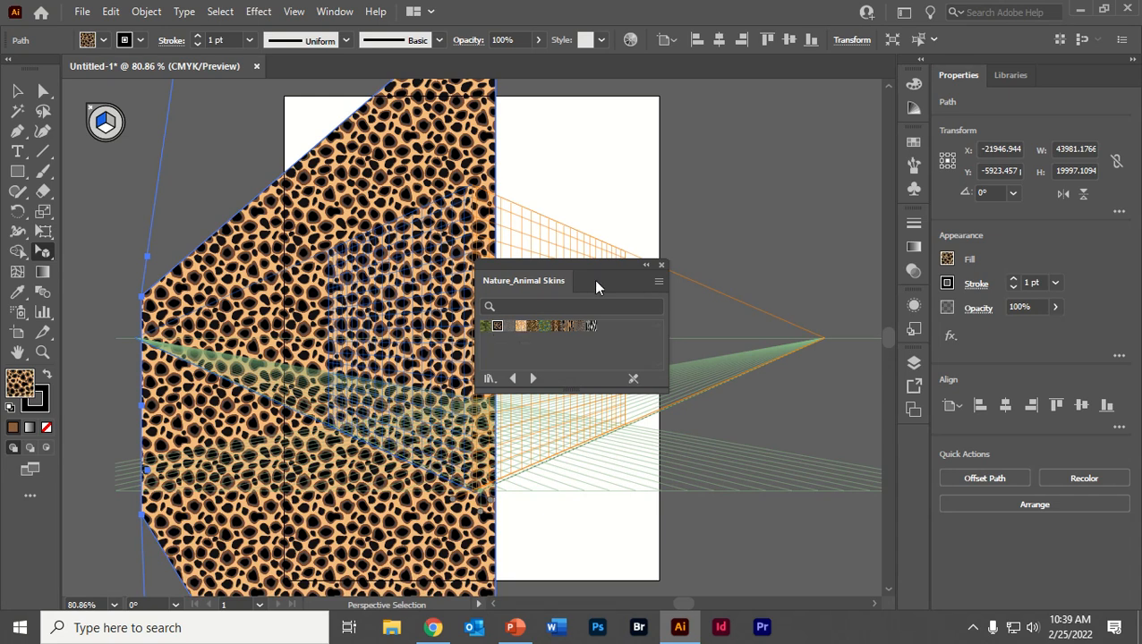
left_click(662, 265)
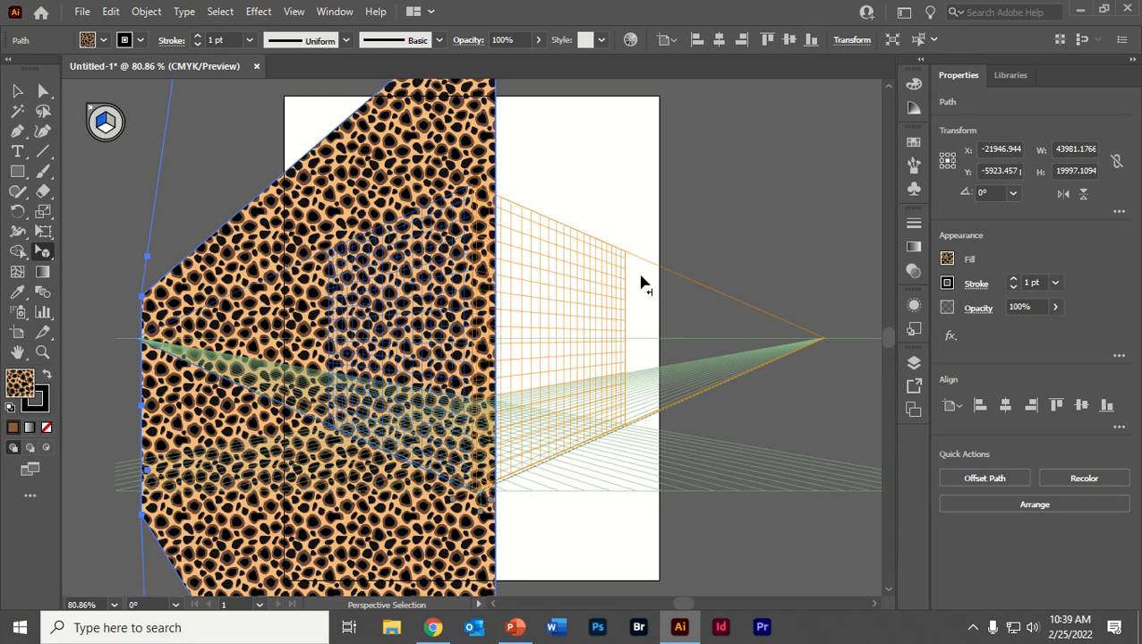
Move the spotted shape lower on the artboard with the Selection tool so its upper right corner lies near the artboard's top edge
left_click(14, 93)
left_click(102, 202)
left_click_drag(241, 274, 270, 345)
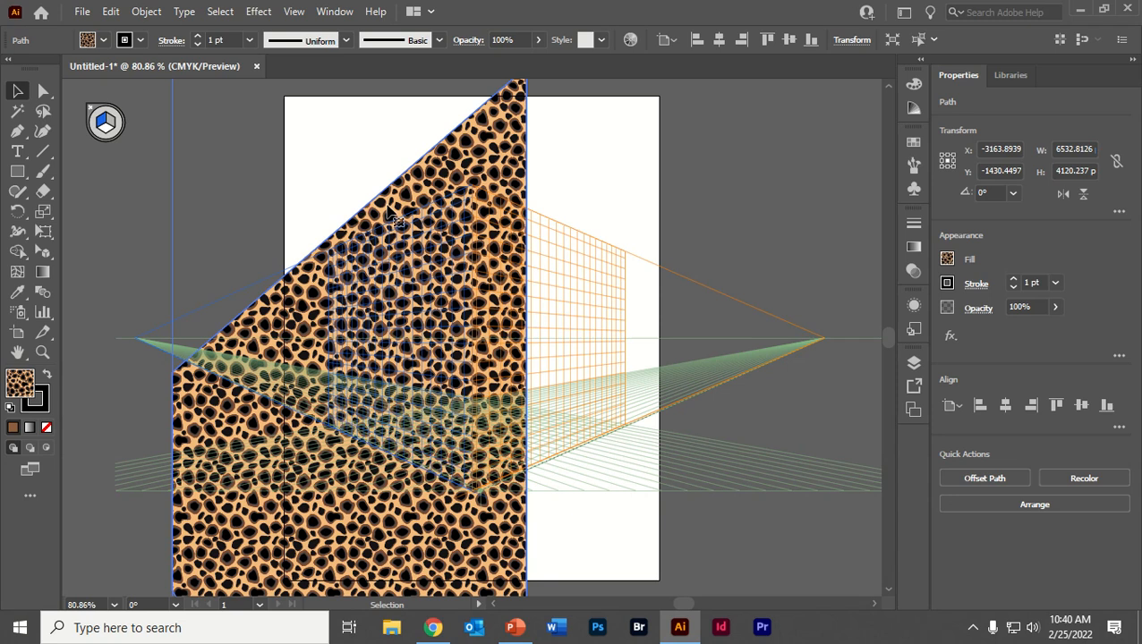
left_click_drag(390, 204, 377, 237)
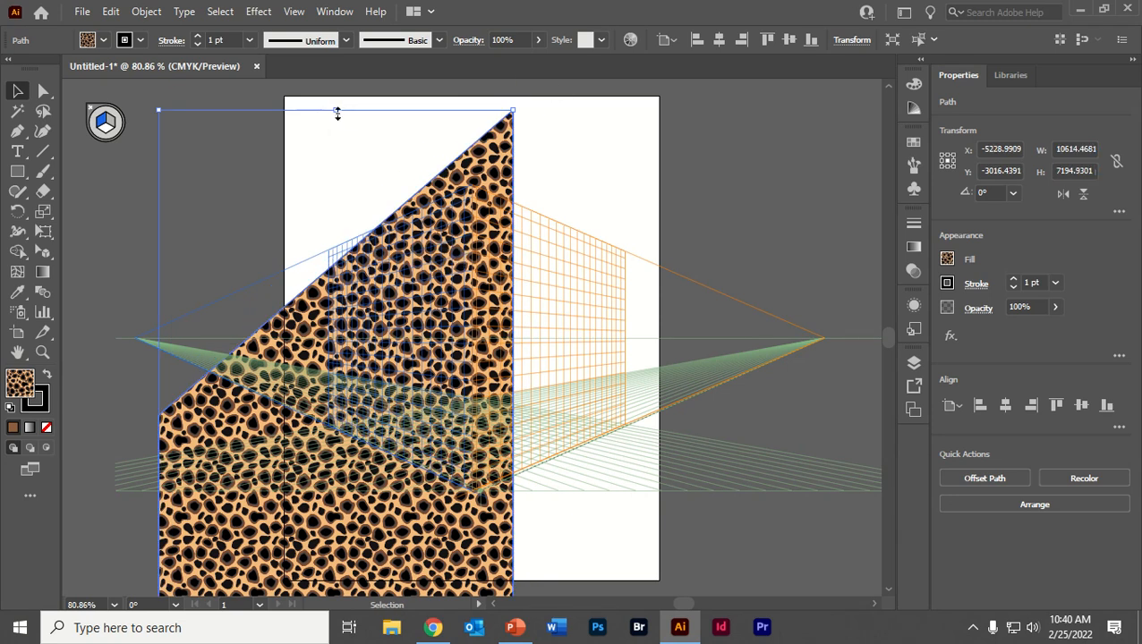
Shorten the spotted shape from its top edge and move it up and left, with its right edge just left of the grid's centre line
left_click_drag(337, 112, 377, 327)
left_click_drag(386, 494, 302, 221)
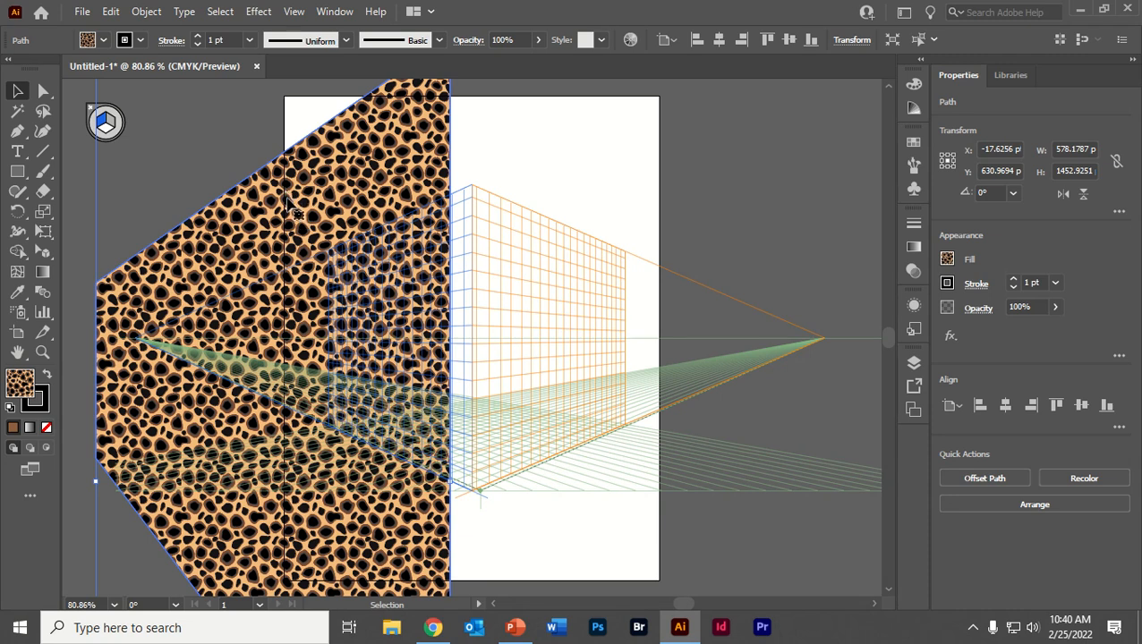
Activate the Perspective Selection tool and cycle through the grid planes, leaving the right grid plane active
left_click(45, 254)
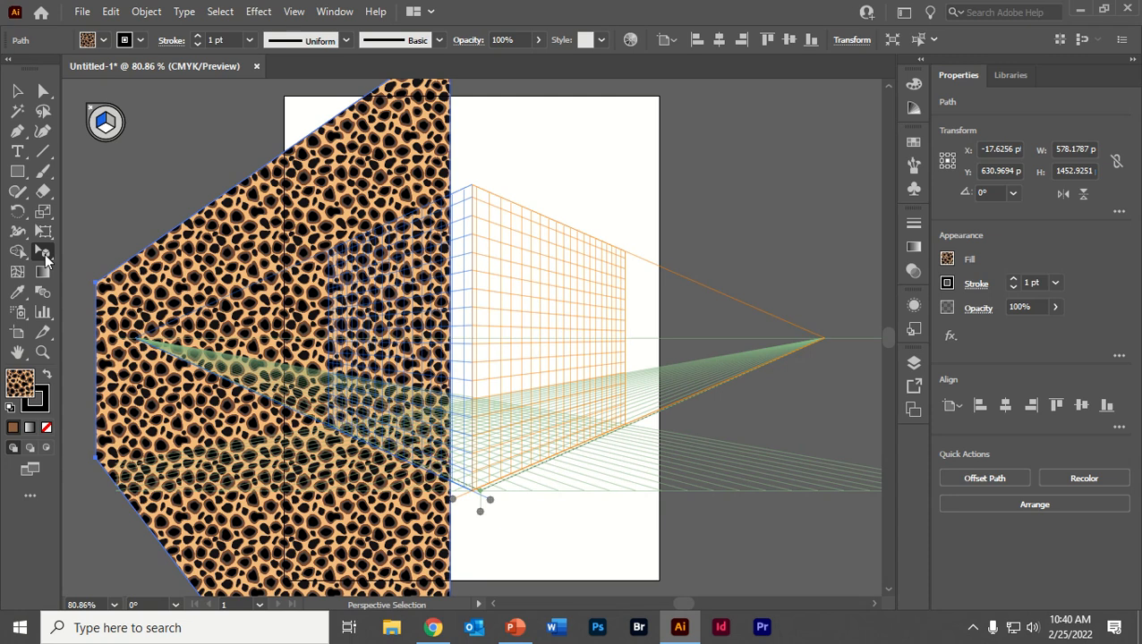
left_click(45, 253)
left_click(100, 274)
left_click(114, 128)
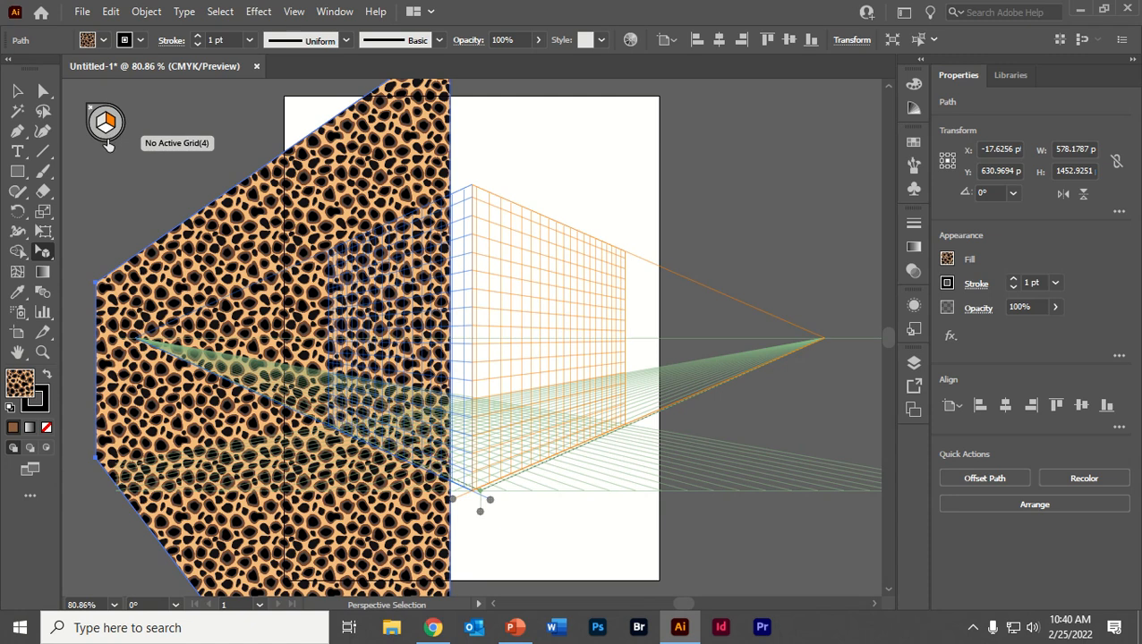
left_click(103, 126)
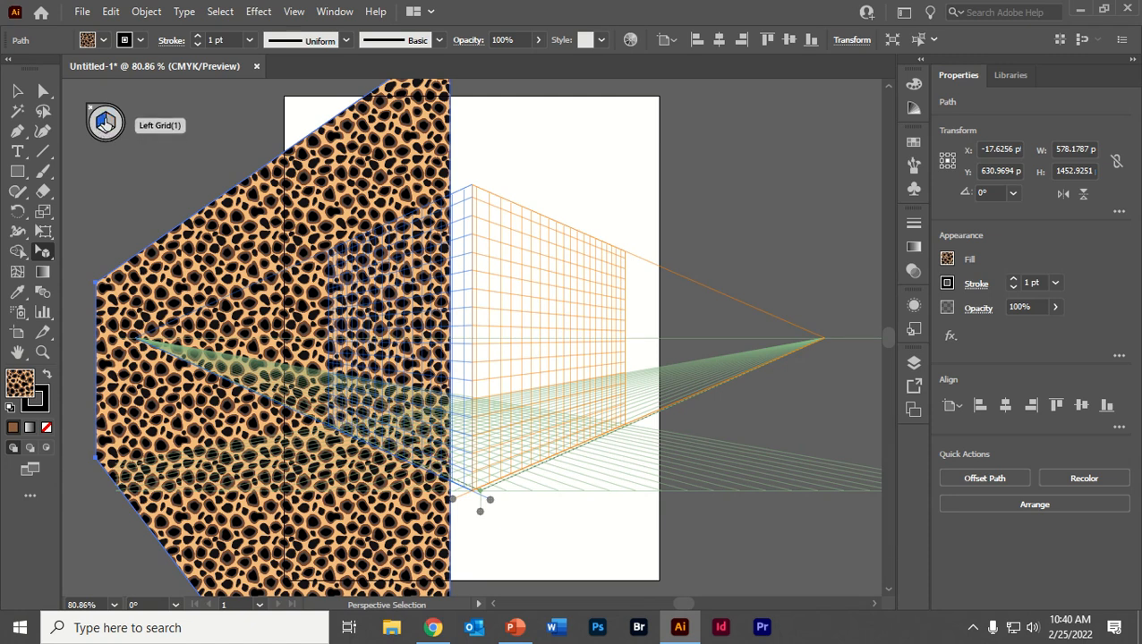
left_click(112, 125)
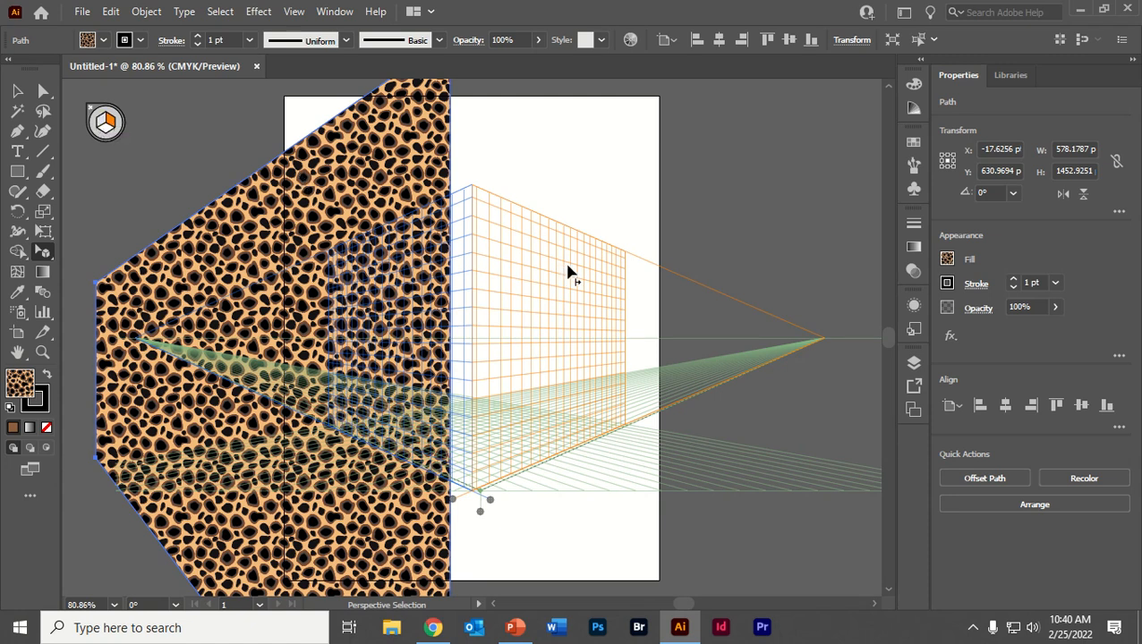
Draw a pattern-filled rectangle of about 1129 by 800 pt on the right grid plane, just right of the grid's centre line
left_click(17, 92)
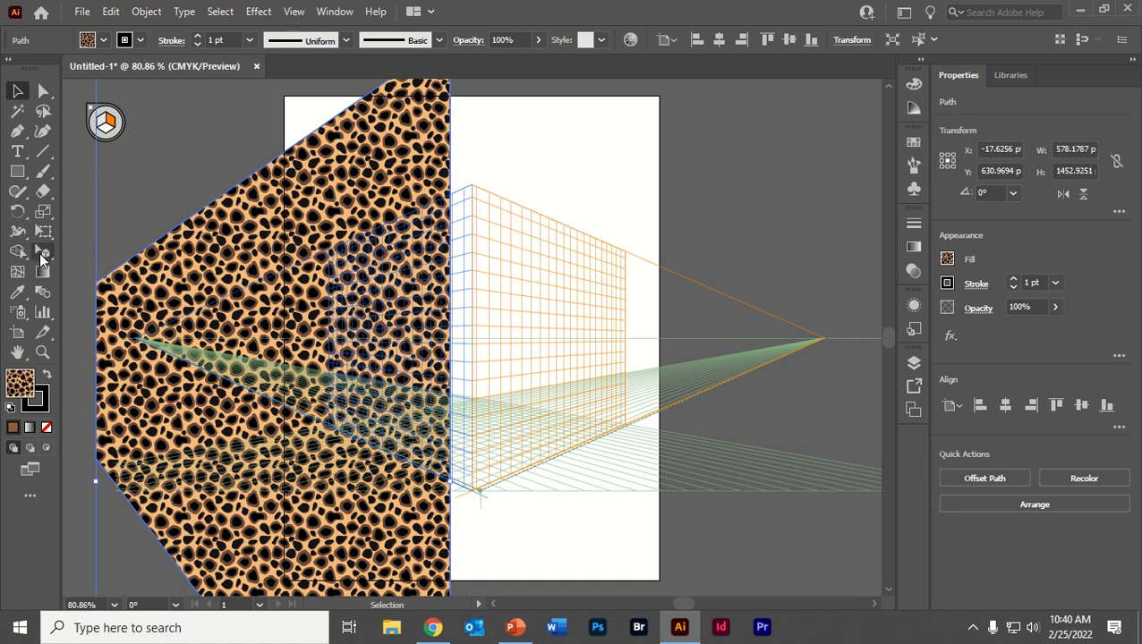
key("shift+v")
left_click_drag(46, 251, 81, 271)
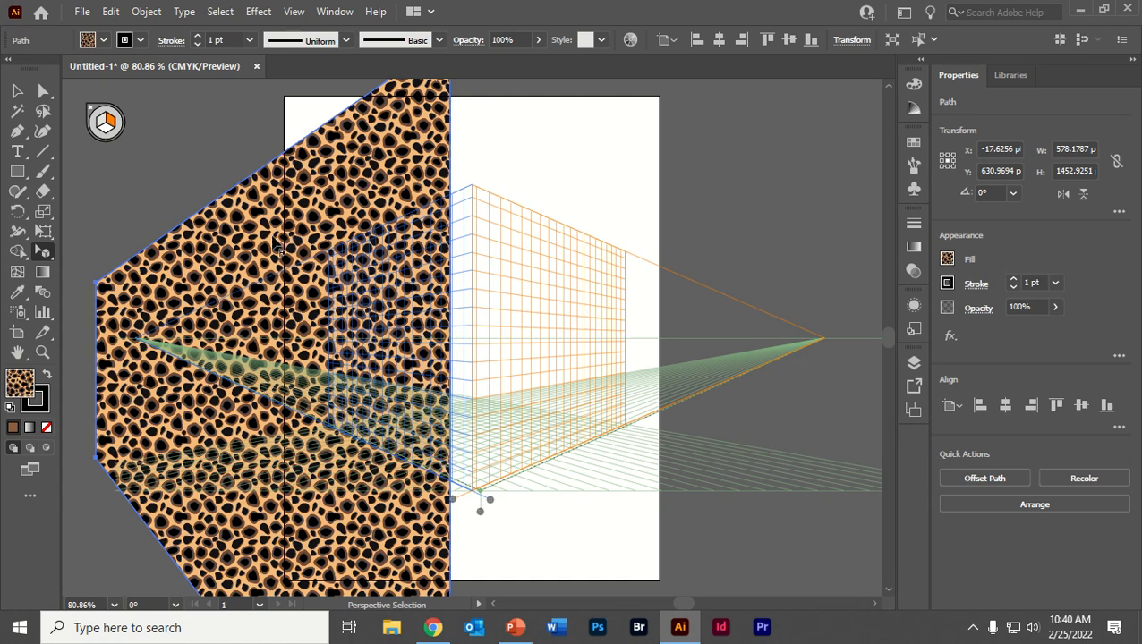
left_click(17, 90)
left_click(17, 171)
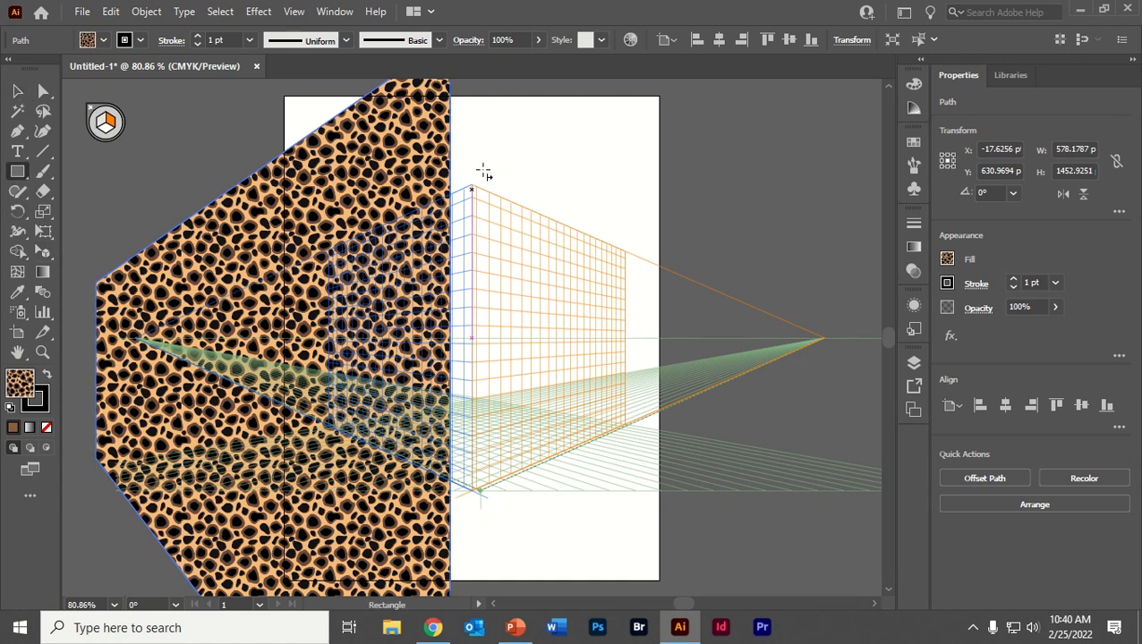
left_click_drag(493, 154, 683, 458)
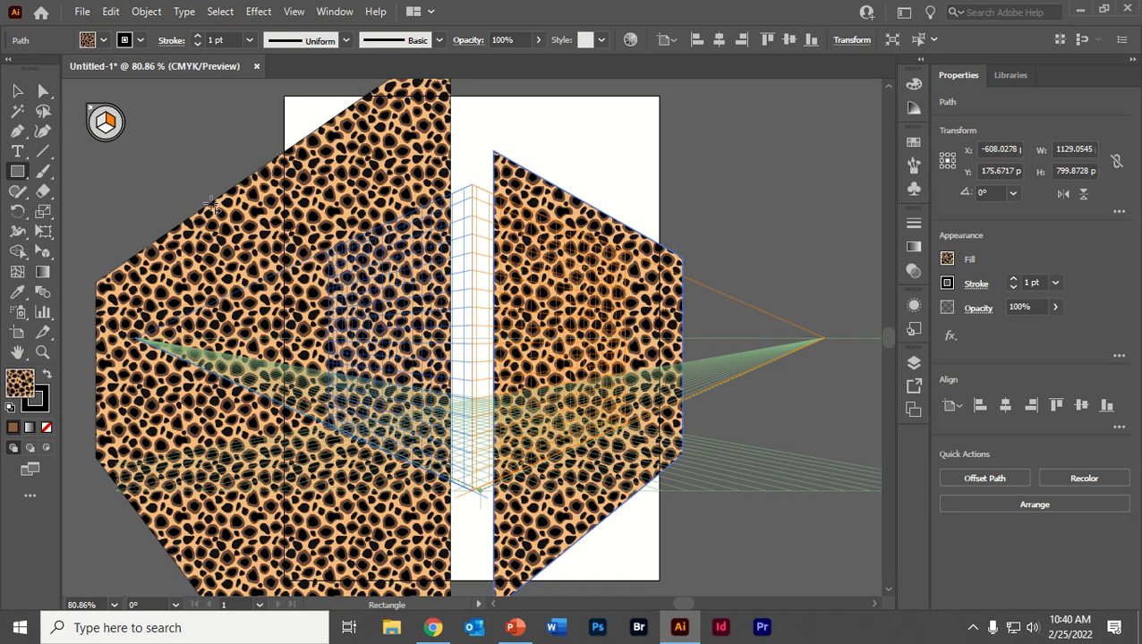
Deselect the new shape and switch the active plane between the left, horizontal and right grids, ending on the left grid
key("shift+v")
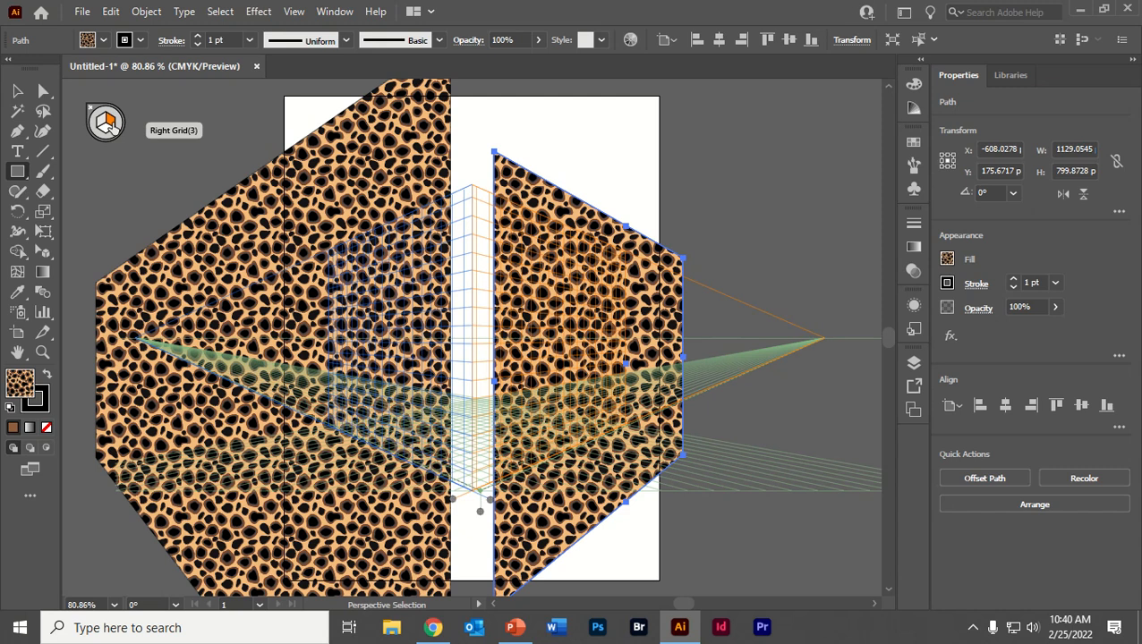
left_click(104, 124)
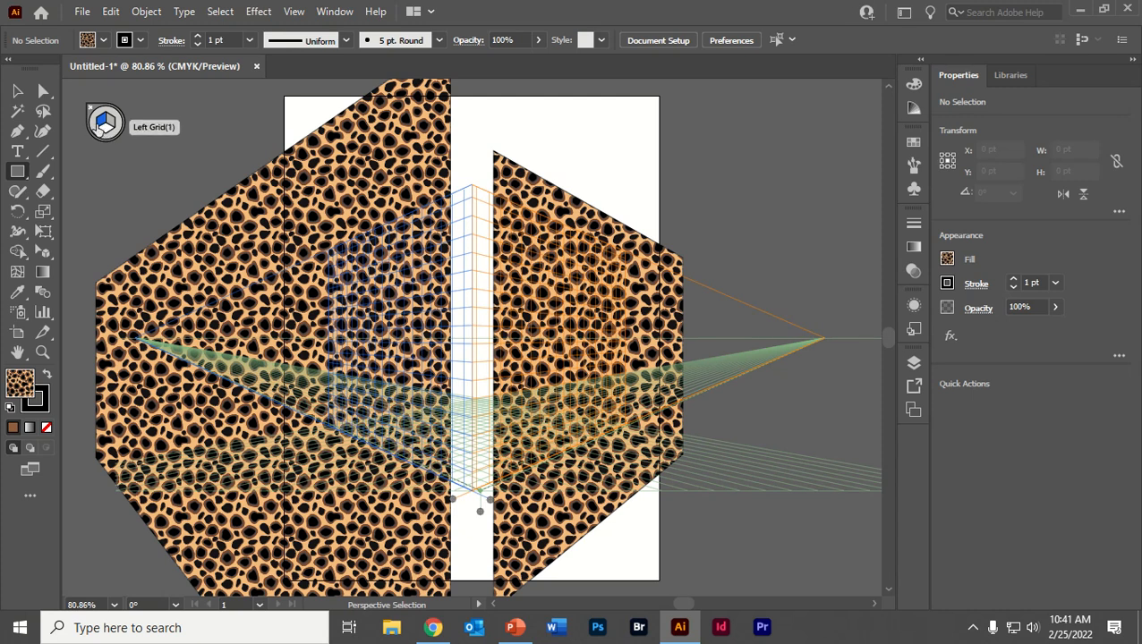
left_click(104, 132)
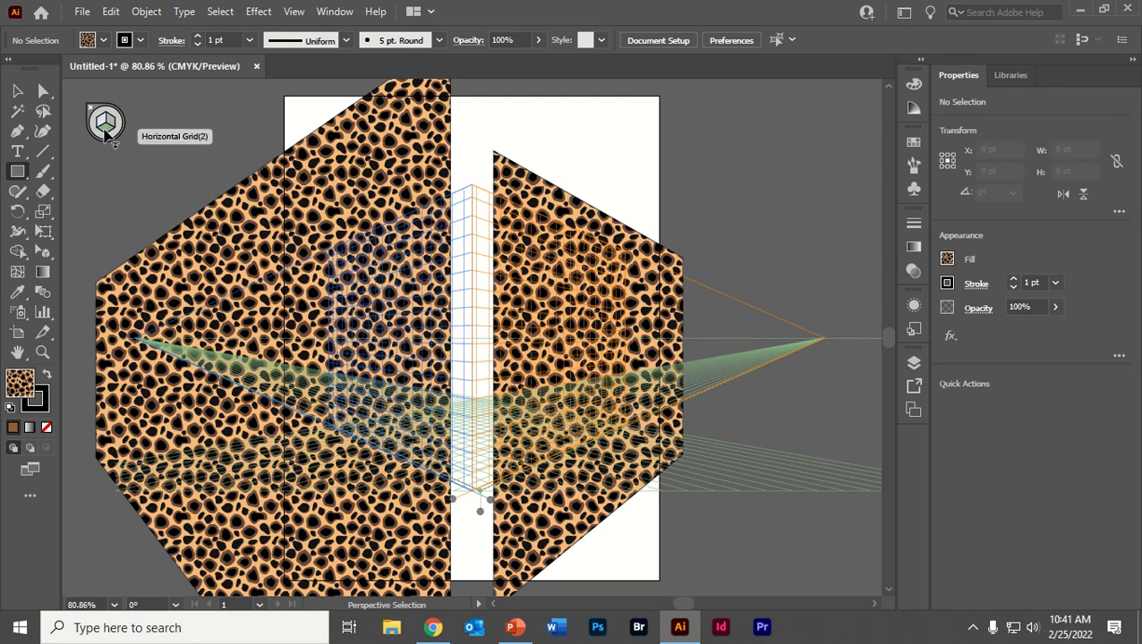
left_click(109, 124)
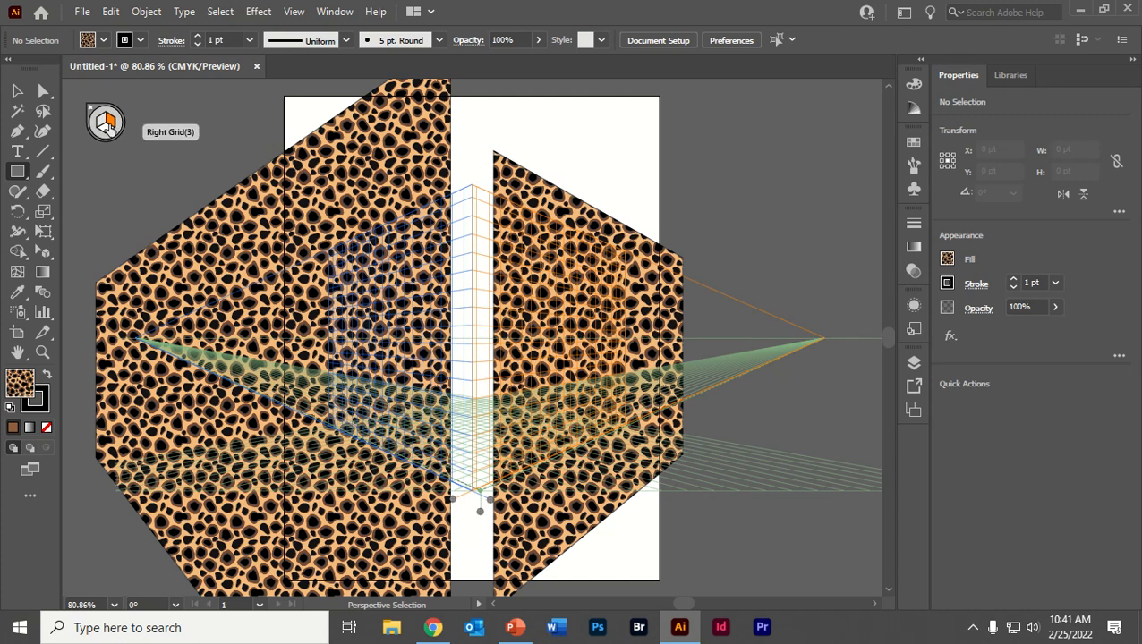
left_click(110, 126)
left_click(109, 132)
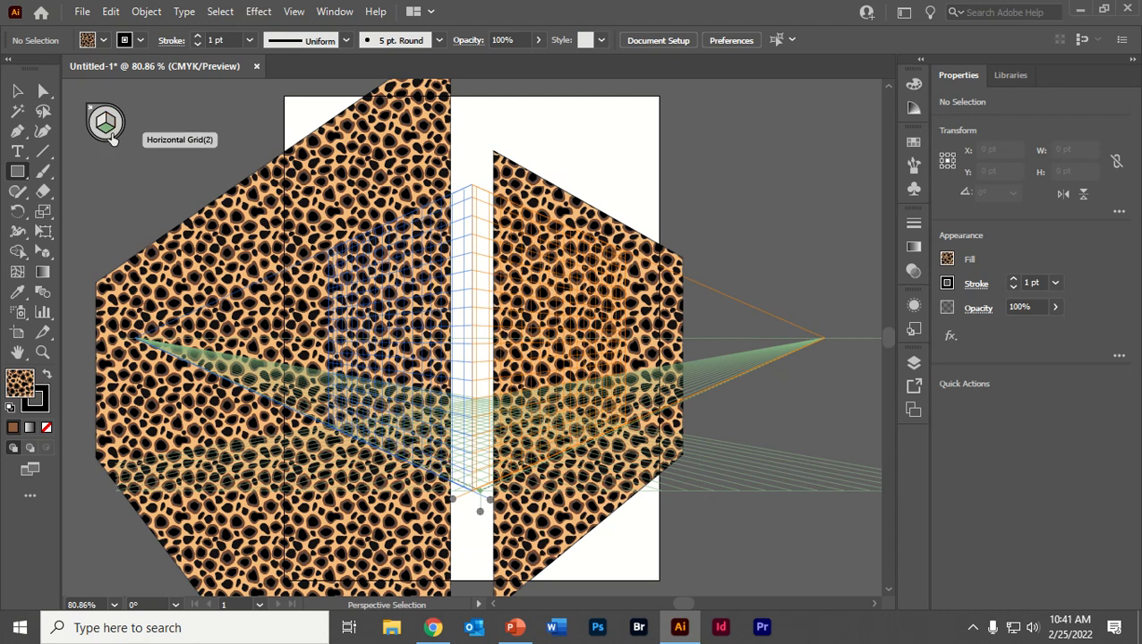
left_click(113, 127)
left_click(100, 127)
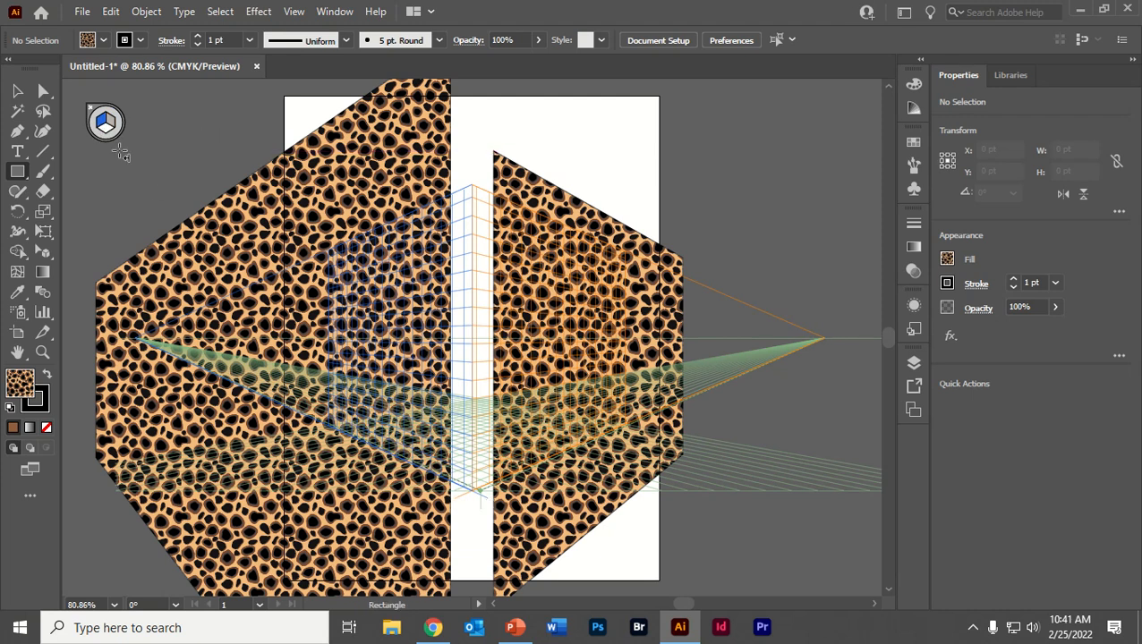
Try drawing a rectangle on the left plane and another on the right plane above the existing shape, undoing each
left_click_drag(145, 153, 209, 221)
key("ctrl+z")
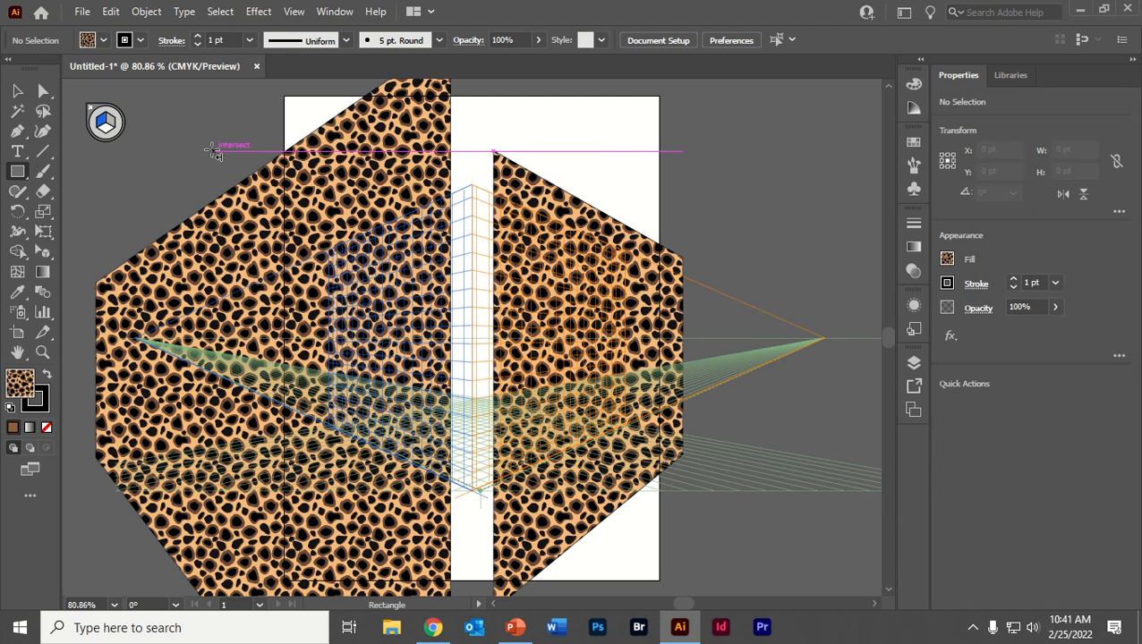
key("3")
left_click_drag(492, 129, 711, 177)
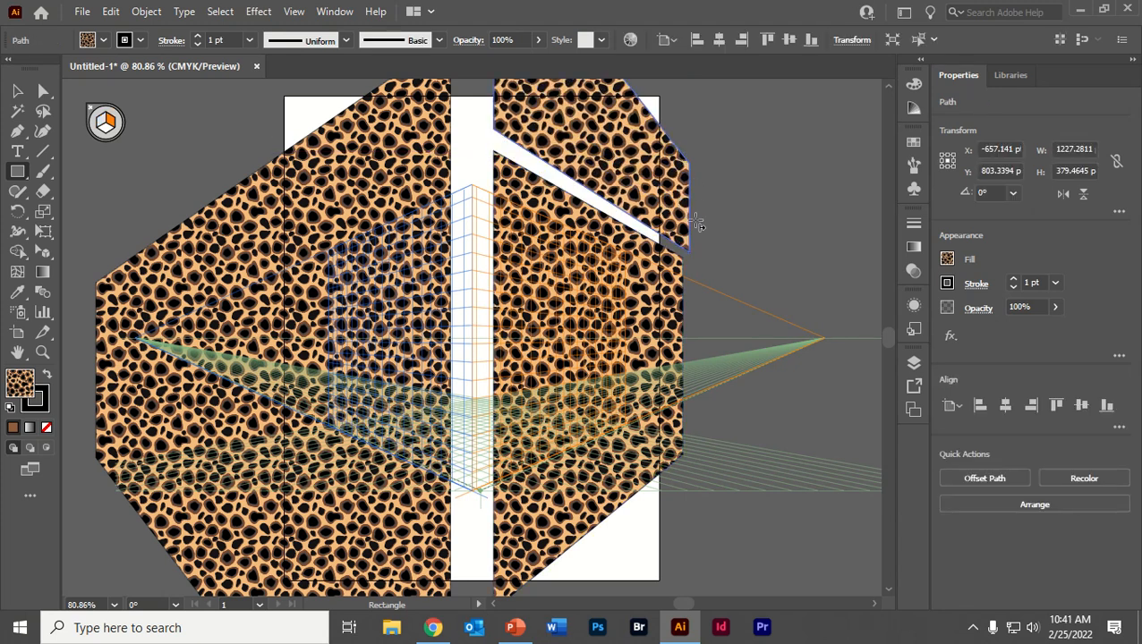
key("ctrl+z")
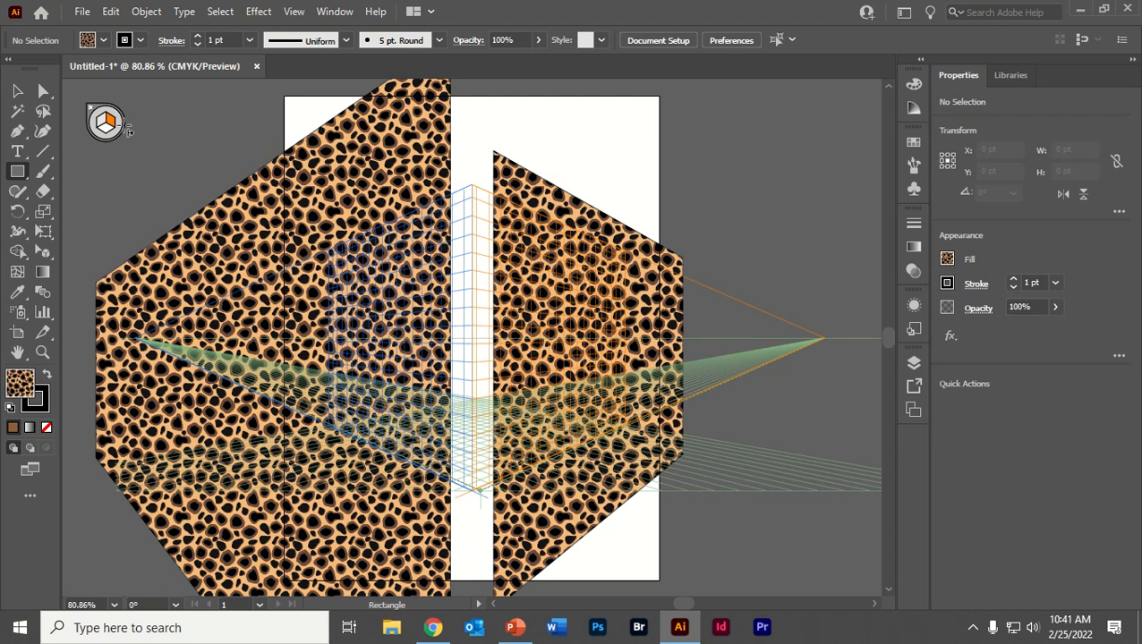
Move the spotted shape on the right plane slightly right and up in perspective, farther from the grid's centre line
left_click(51, 256)
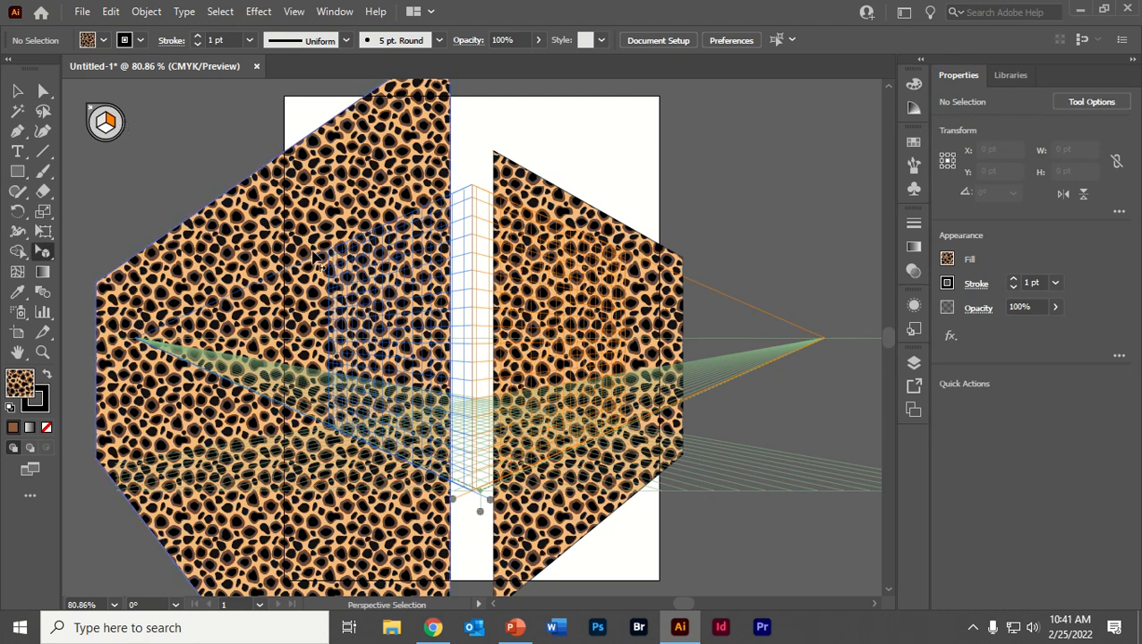
left_click(529, 196)
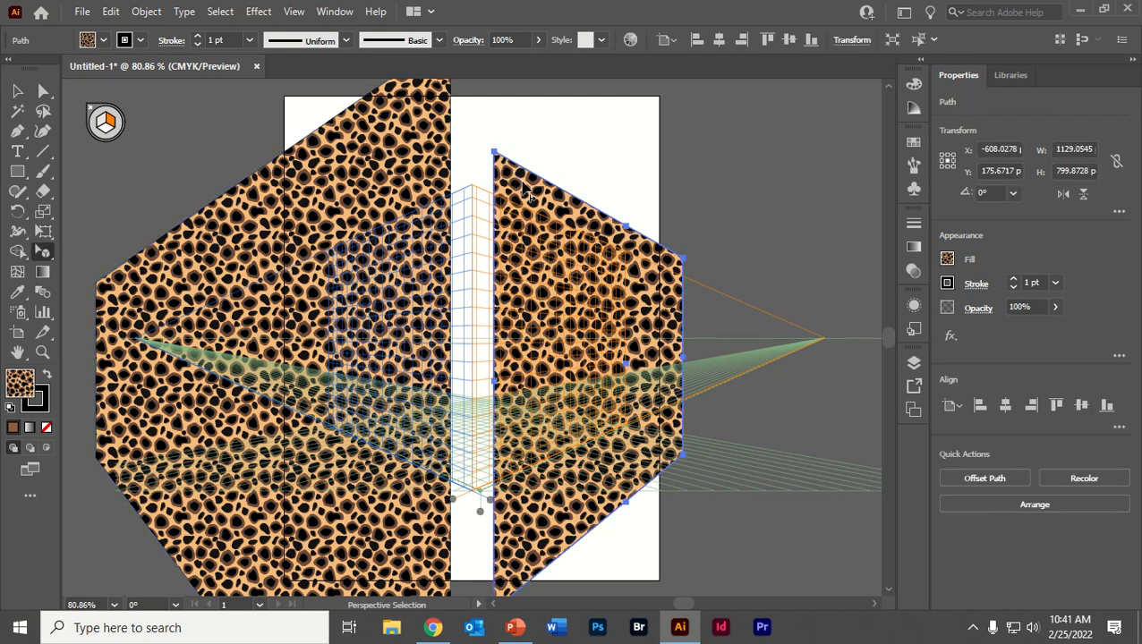
left_click_drag(569, 168, 627, 178)
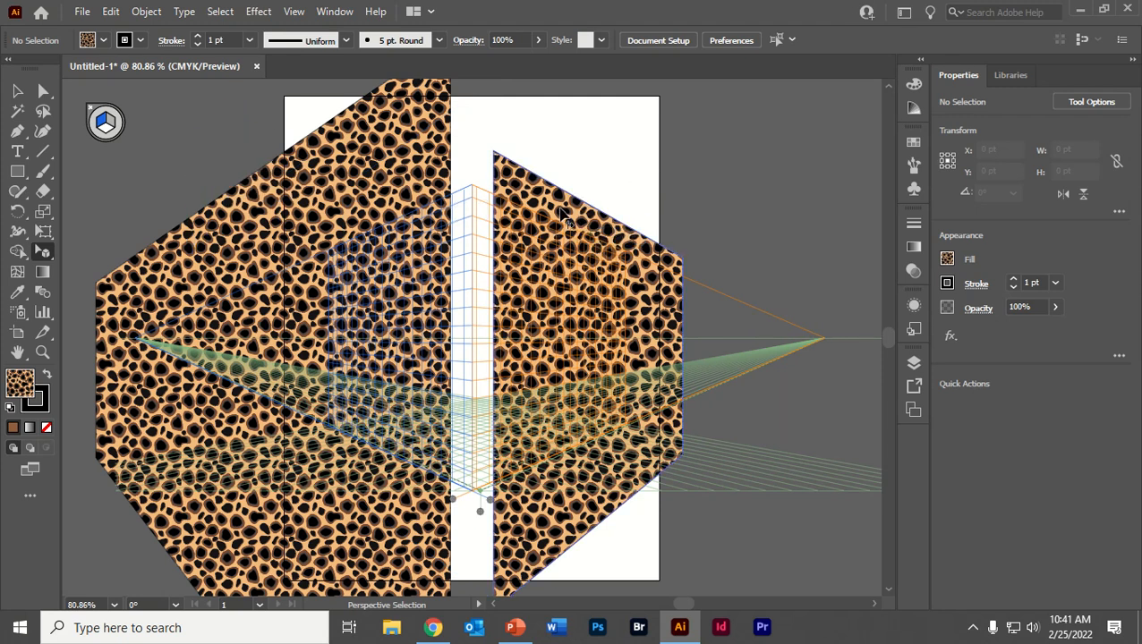
left_click_drag(560, 219, 584, 212)
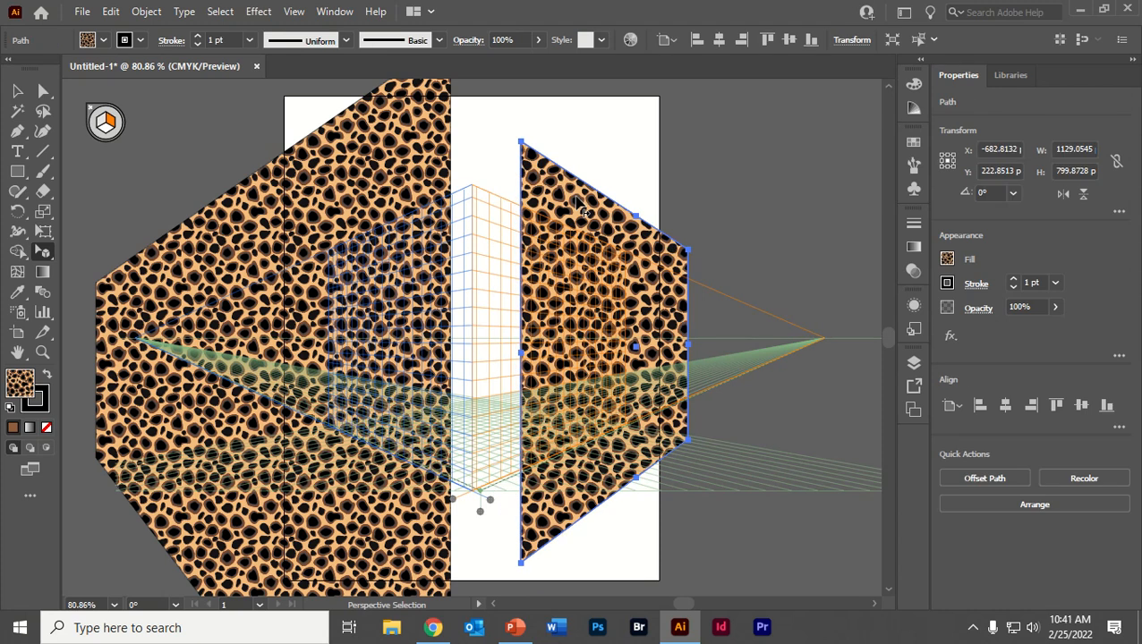
Move the right-hand spotted shape onto the left grid plane, over the upper part of the large shape, and deselect it
key("ctrl+shift+a")
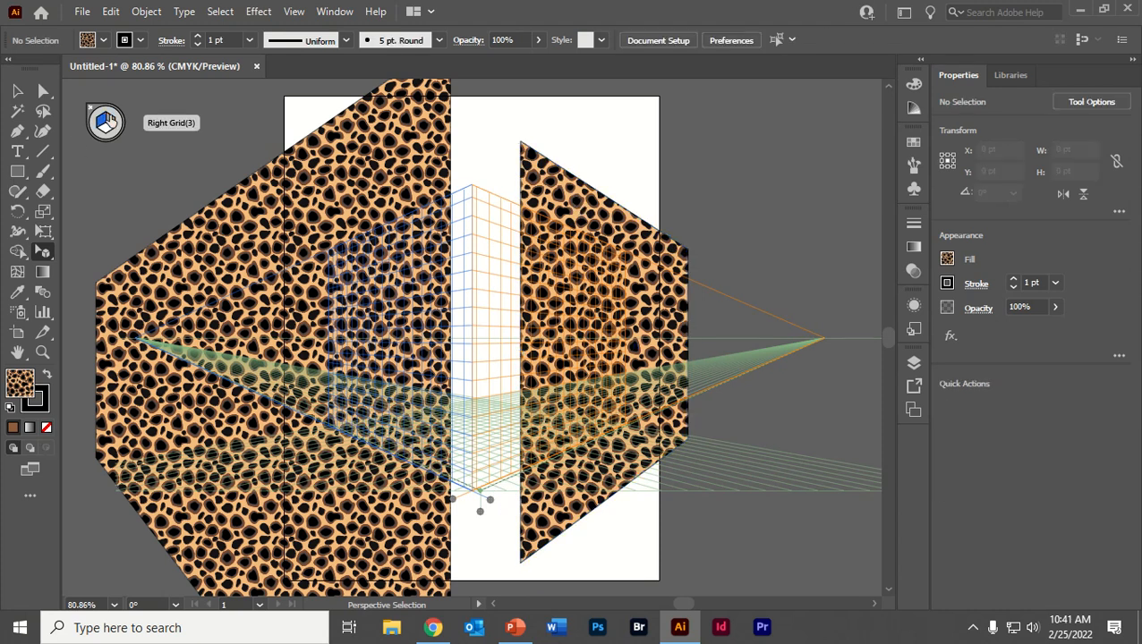
left_click_drag(577, 214, 241, 168)
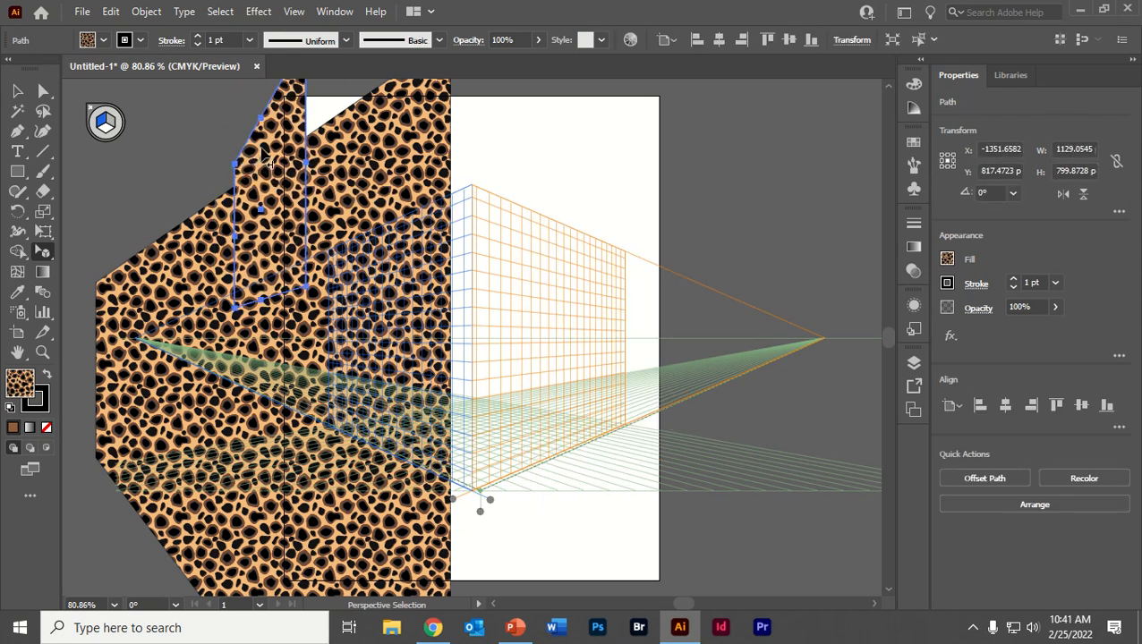
left_click(198, 141)
Remove the large left shape, place the smaller one on the horizontal plane and move it across the artboard's right edge
left_click_drag(265, 163, 447, 293)
key("ctrl+shift+a")
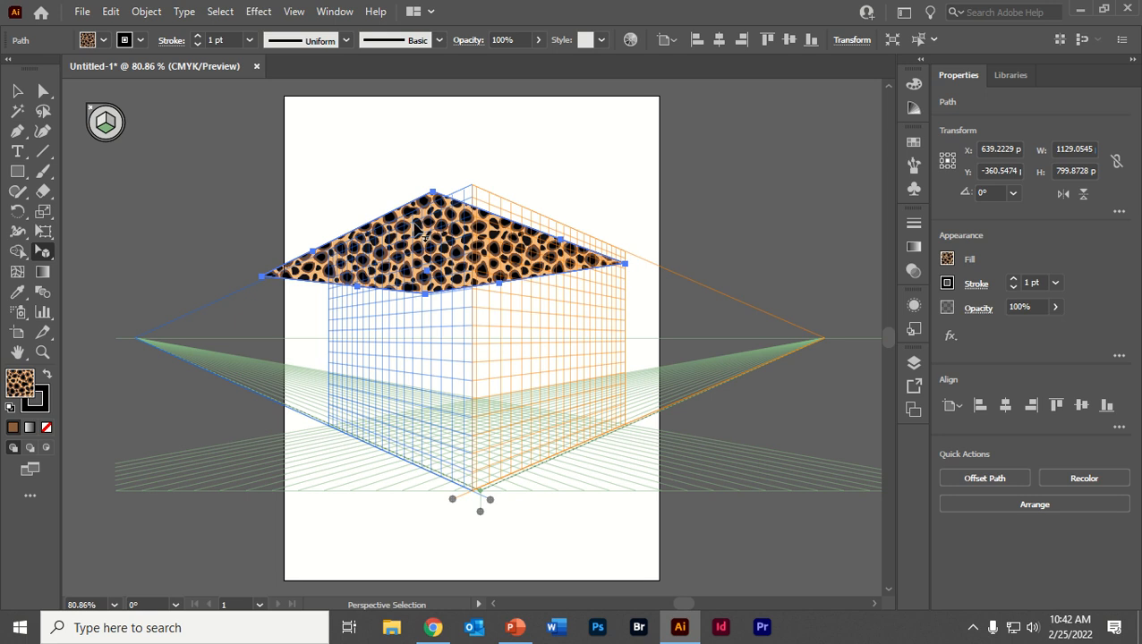
left_click_drag(413, 224, 622, 261)
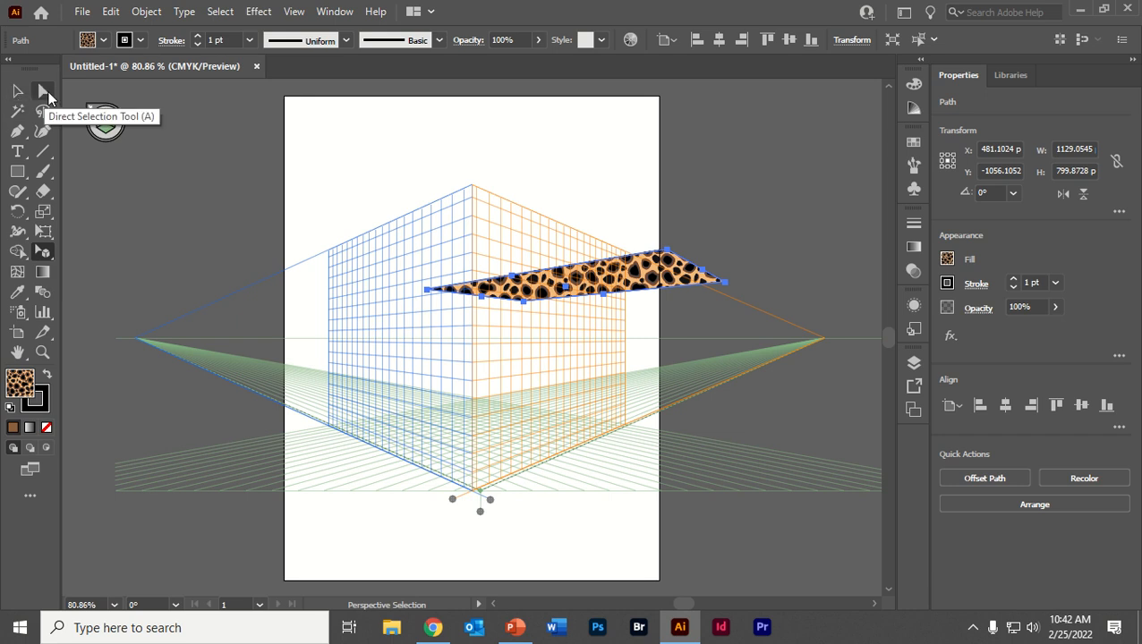
Lower the top of the perspective grid slightly with the Perspective Grid tool
left_click(43, 252)
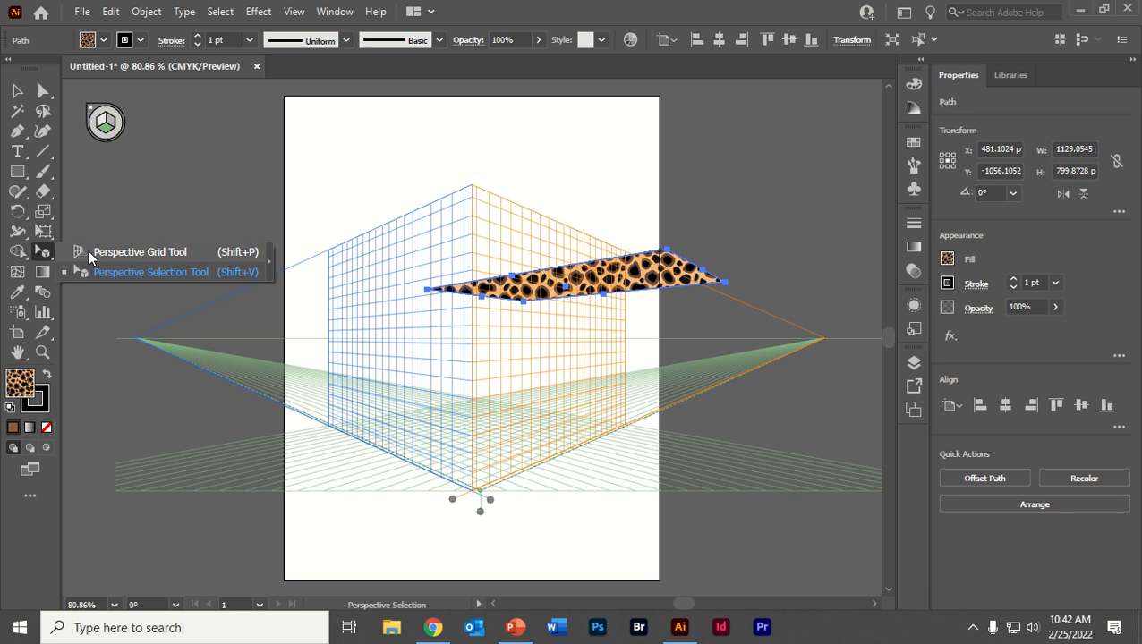
left_click(89, 252)
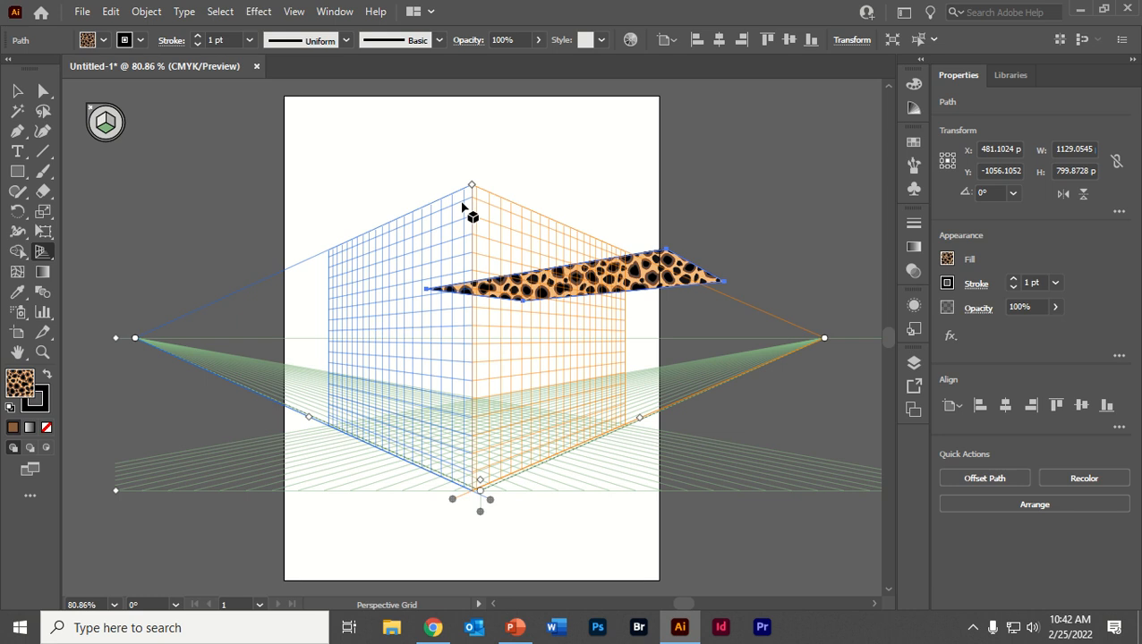
mouse_move(474, 185)
left_mouse_down()
mouse_move(459, 190)
mouse_move(468, 135)
mouse_move(472, 200)
left_mouse_up()
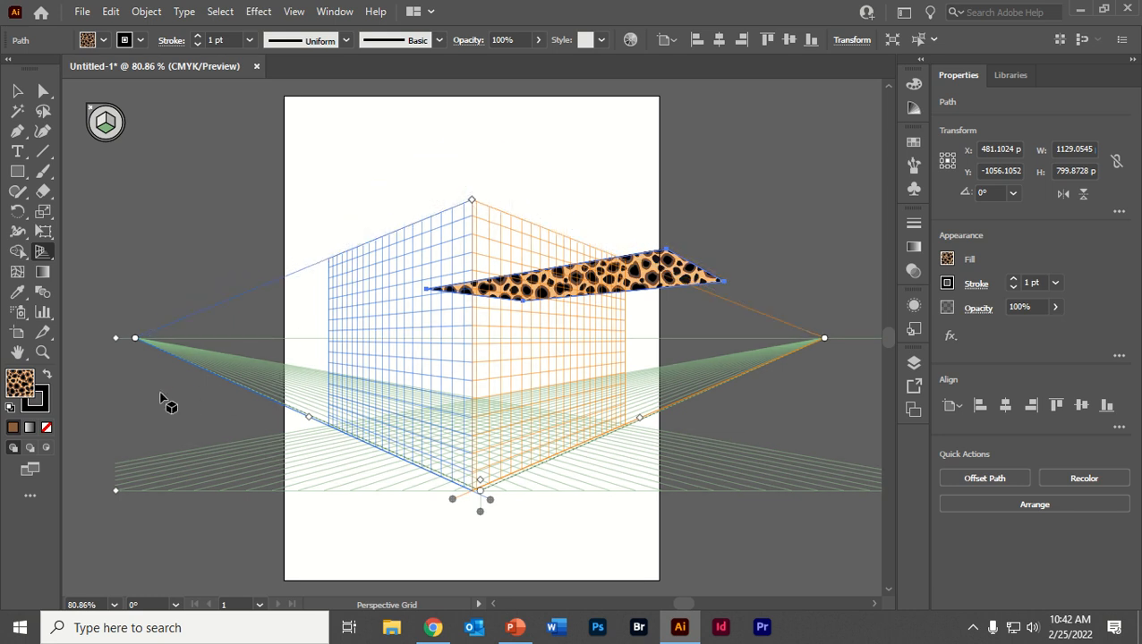
Move the grid's left vanishing point outward to about X -486 pt and nudge the right vanishing point slightly inward
left_click_drag(135, 338, 251, 340)
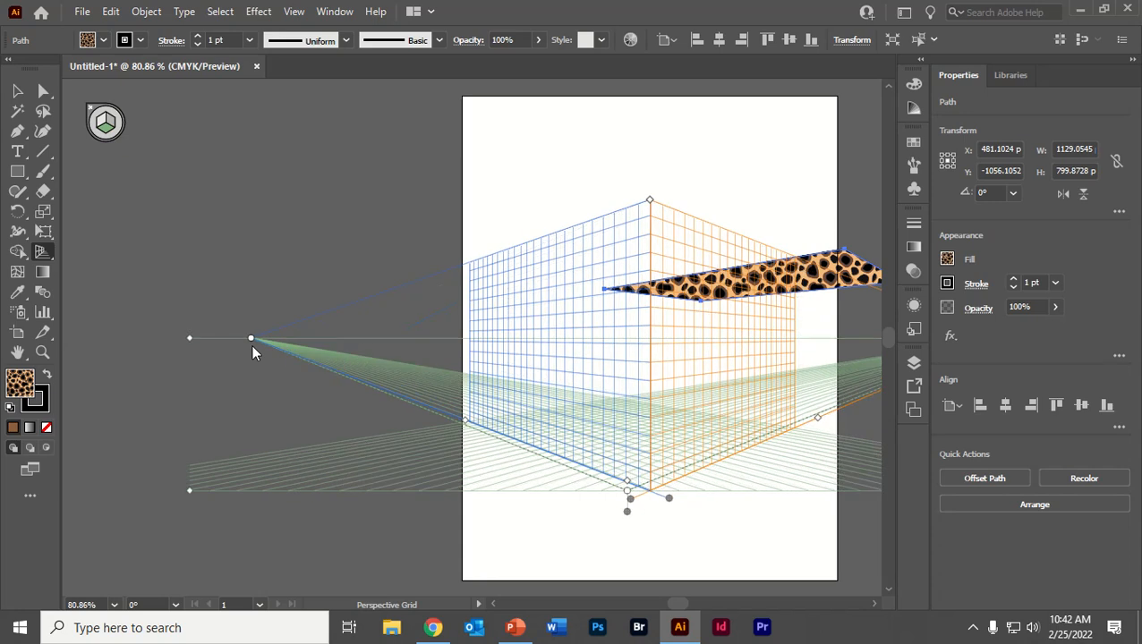
key("ctrl+minus")
key("ctrl+minus")
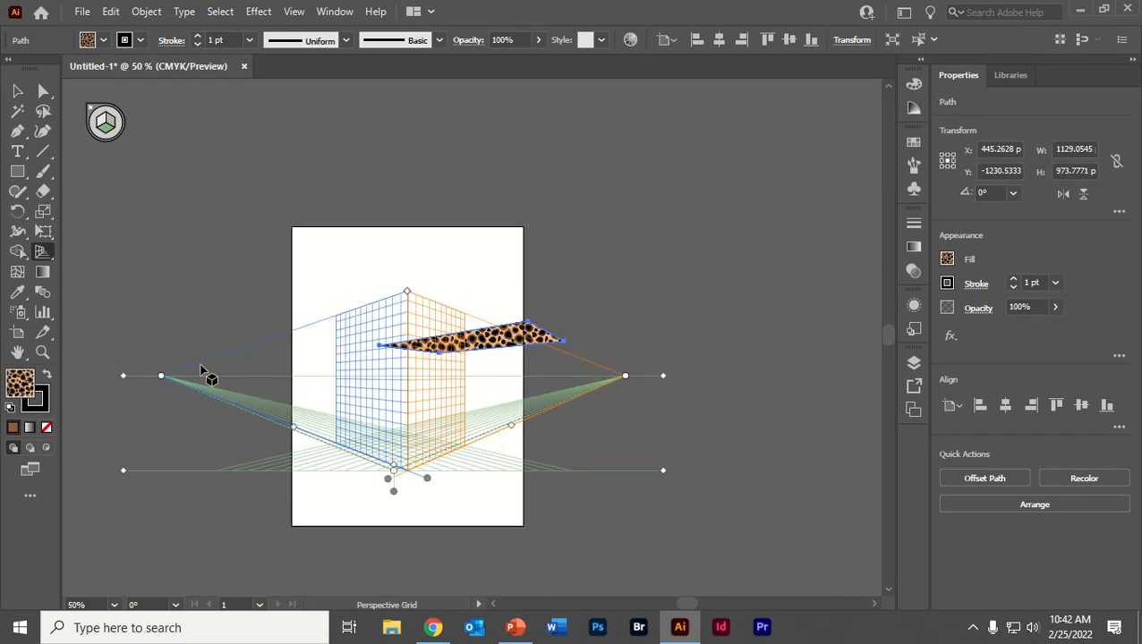
left_click_drag(161, 383, 107, 383)
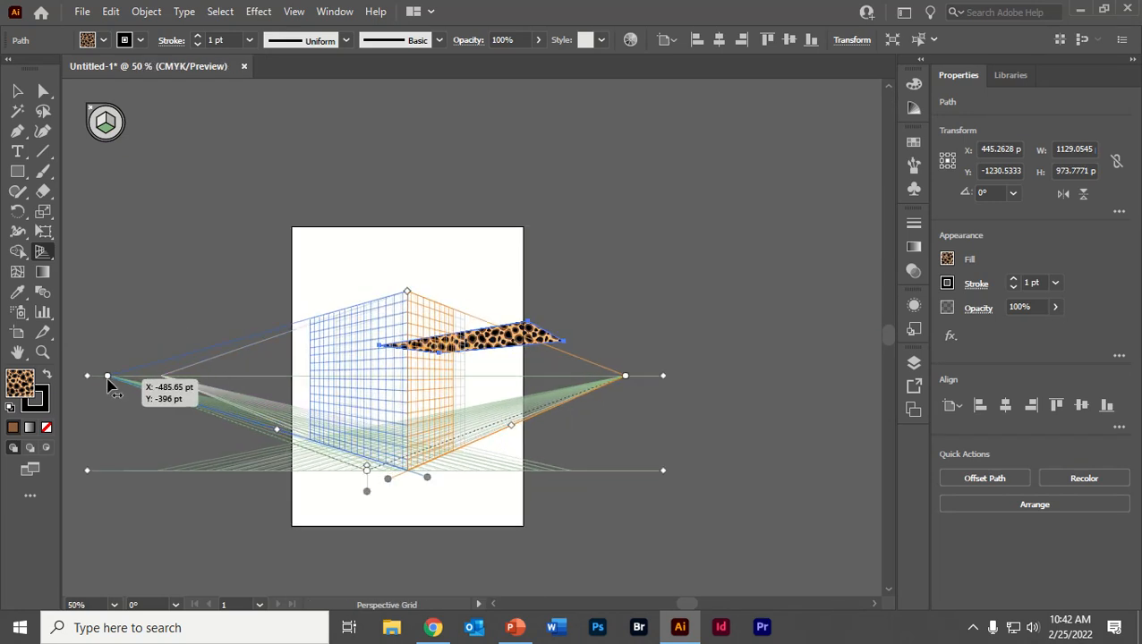
mouse_move(628, 377)
left_mouse_down()
mouse_move(780, 386)
mouse_move(787, 399)
mouse_move(625, 394)
left_mouse_up()
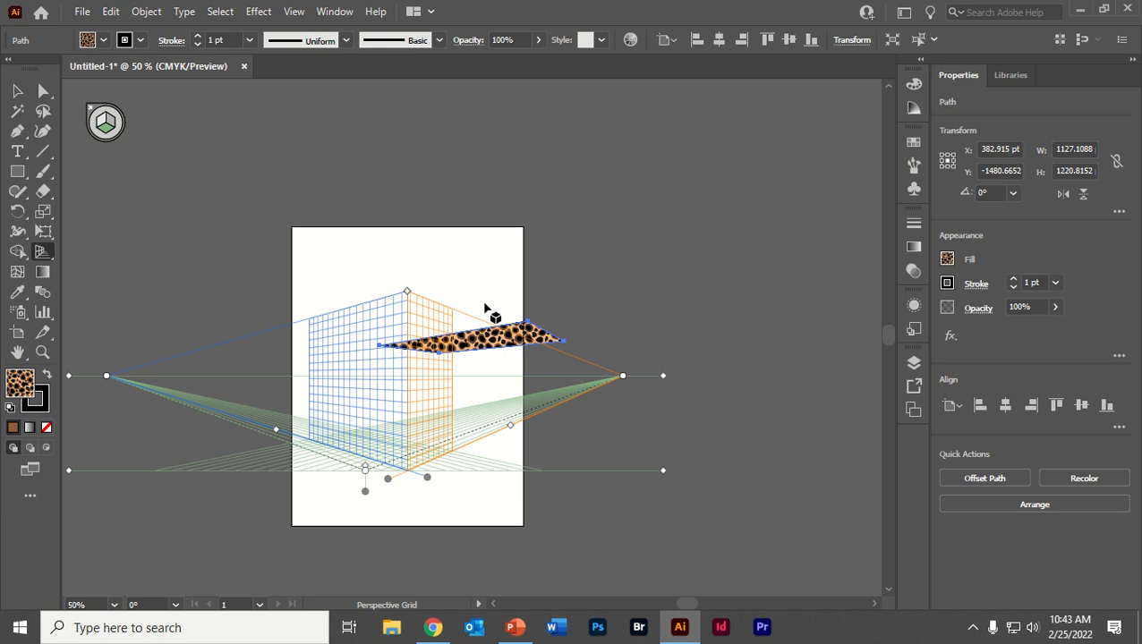
Move the spotted shape in perspective from the horizontal plane onto the left grid plane, aligning its inner edge with the grid's central vertical edge
key("ctrl+plus")
key("ctrl+plus")
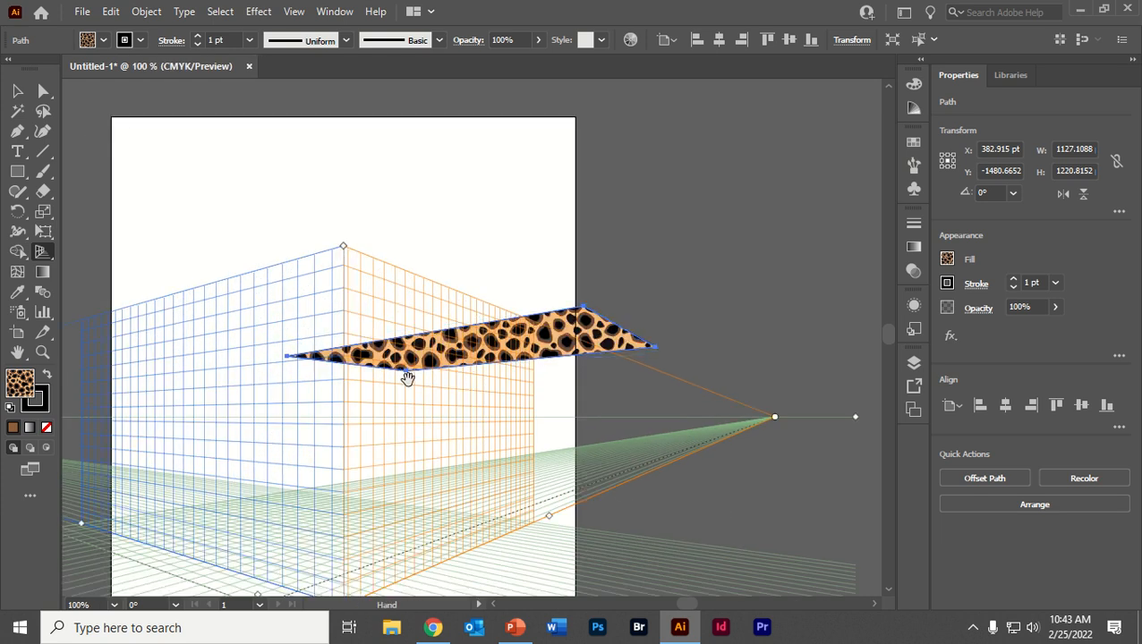
left_click_drag(408, 377, 509, 282)
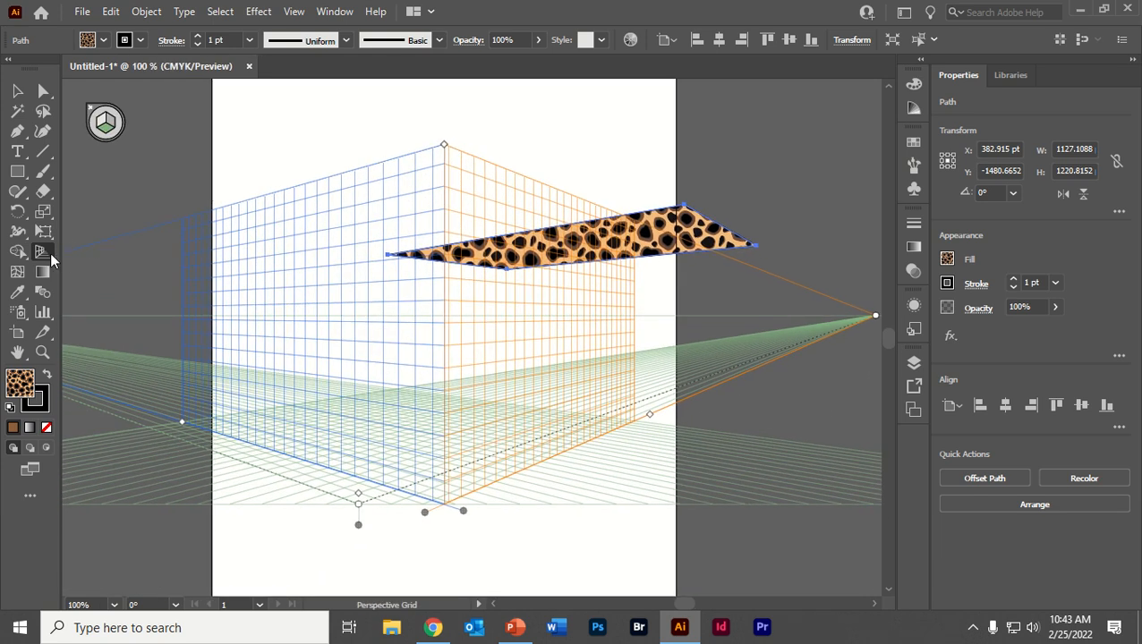
left_click_drag(42, 252, 83, 268)
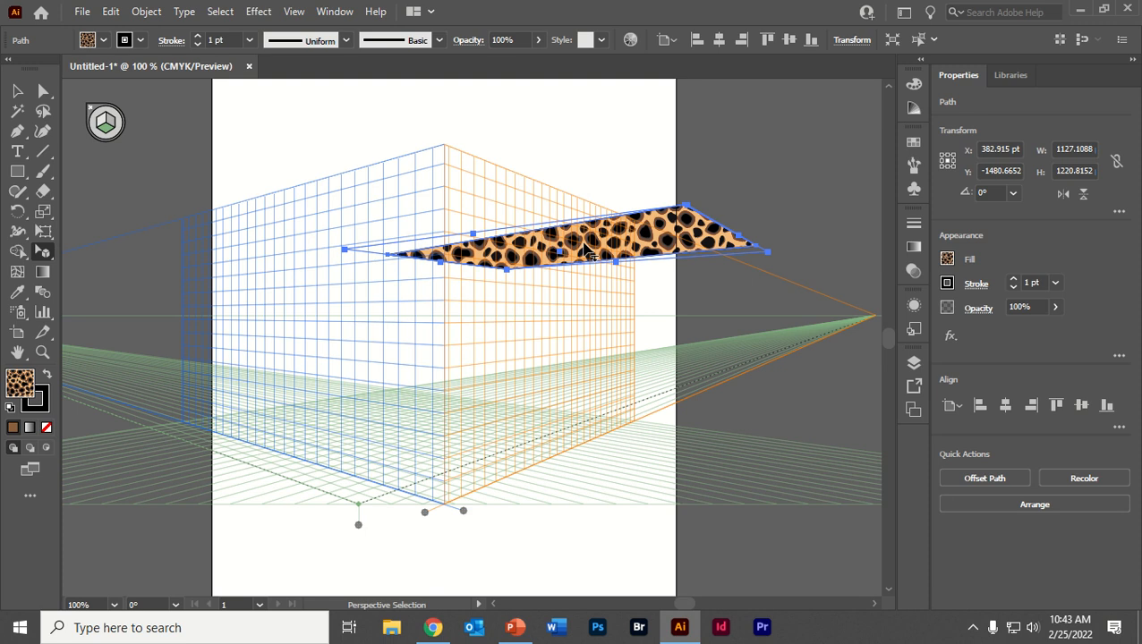
left_click_drag(586, 251, 170, 382)
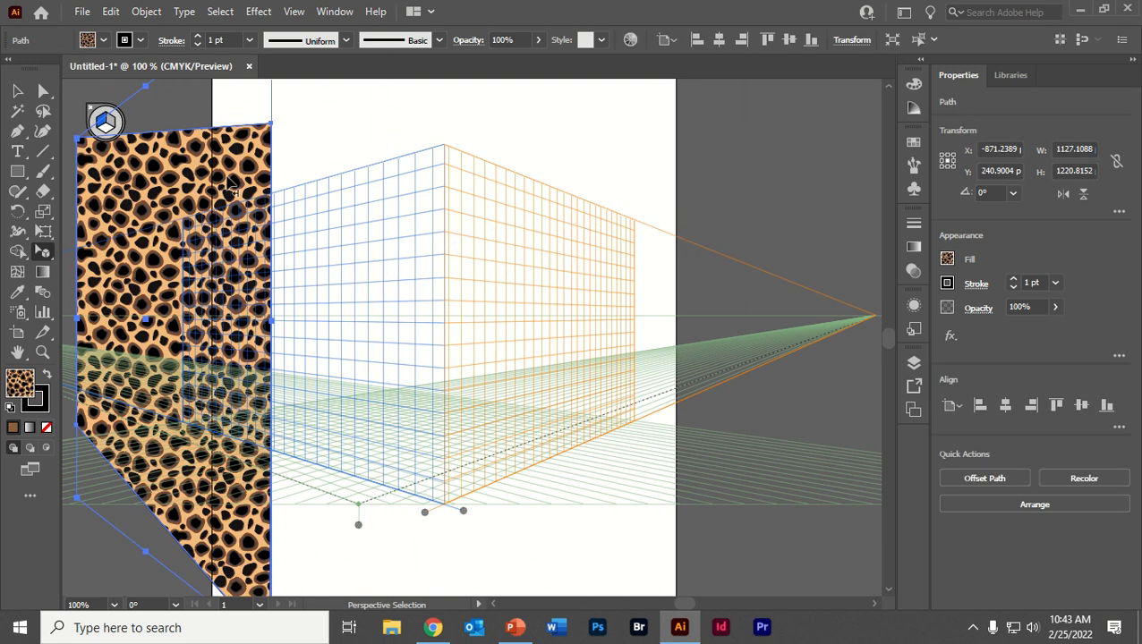
left_click_drag(242, 164, 356, 208)
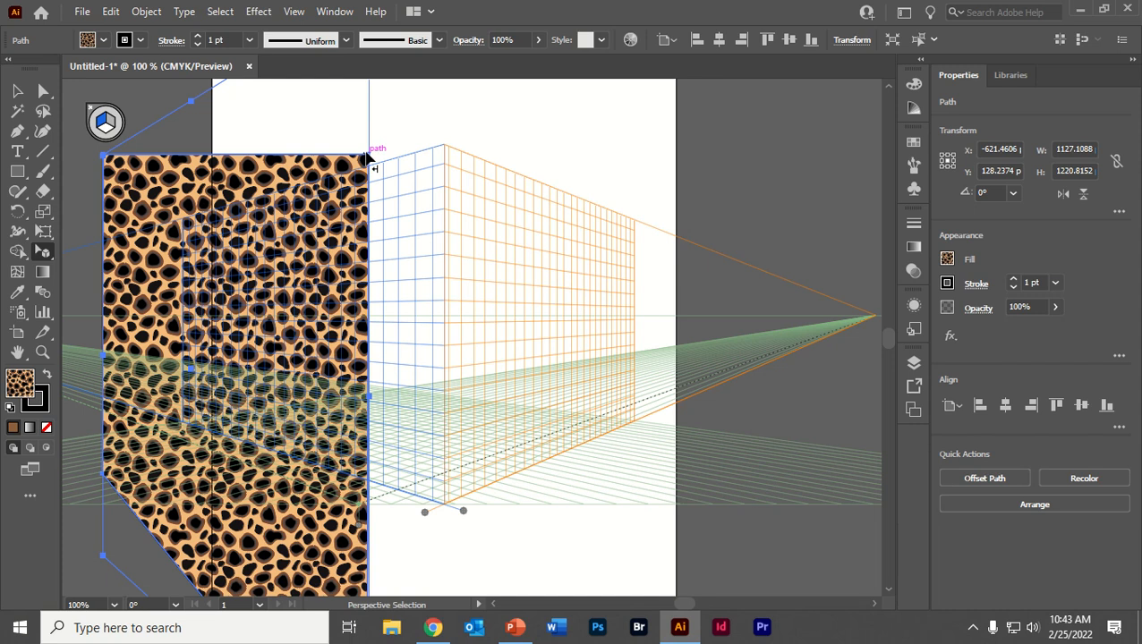
left_click_drag(370, 156, 395, 148)
left_click_drag(336, 286, 378, 275)
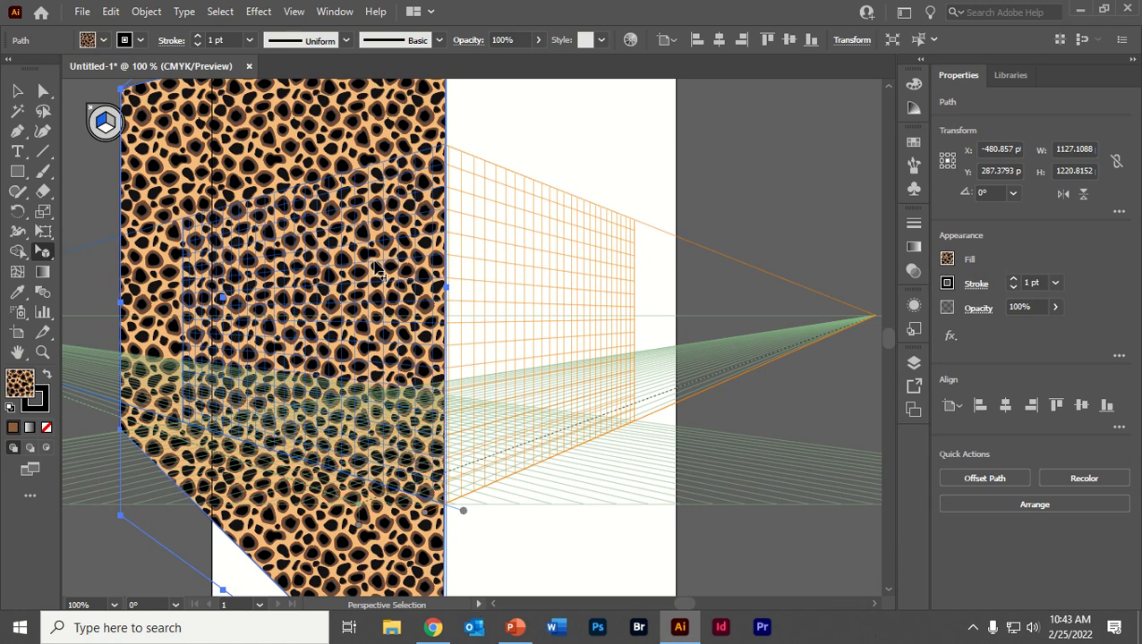
Delete the oversized spotted shape and draw a spotted rectangle about 279 by 272 pt on the upper part of the left grid plane
key("Delete")
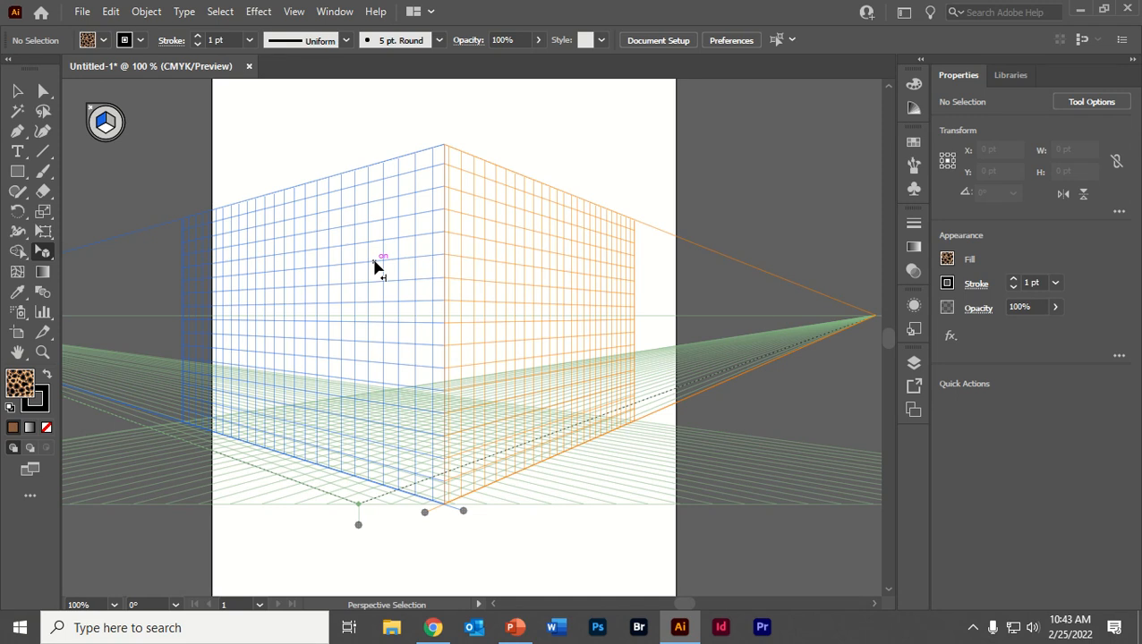
left_click(46, 234)
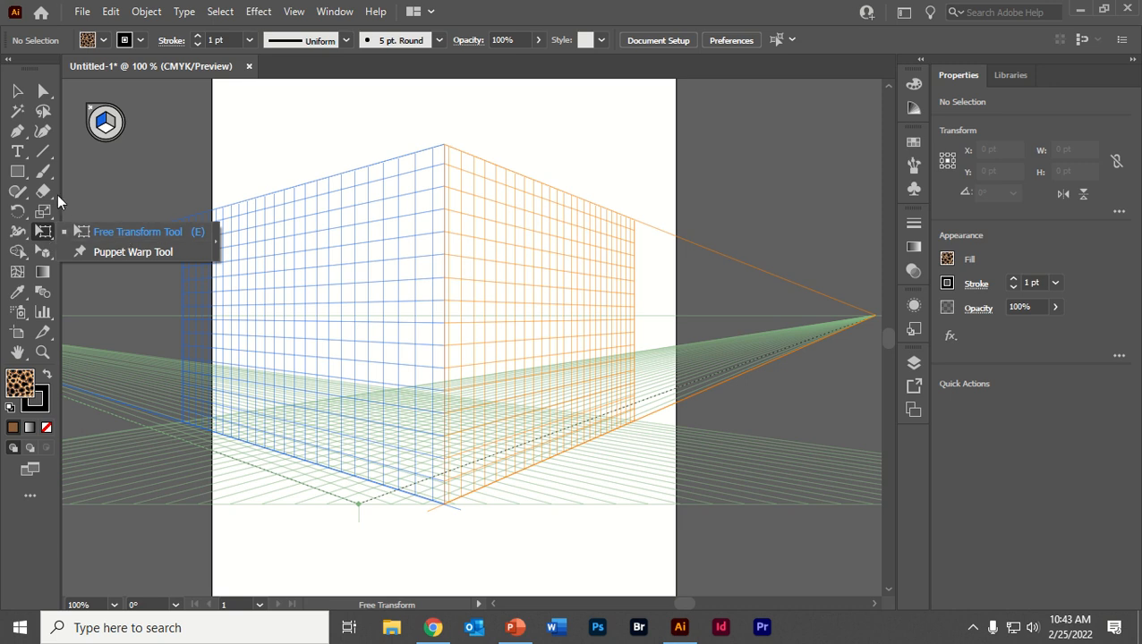
left_click(17, 171)
left_click_drag(265, 168, 375, 315)
Lower the rectangle's top edge to about 206 pt high with Free Transform and move it in perspective down toward the grid's central edge
key("e")
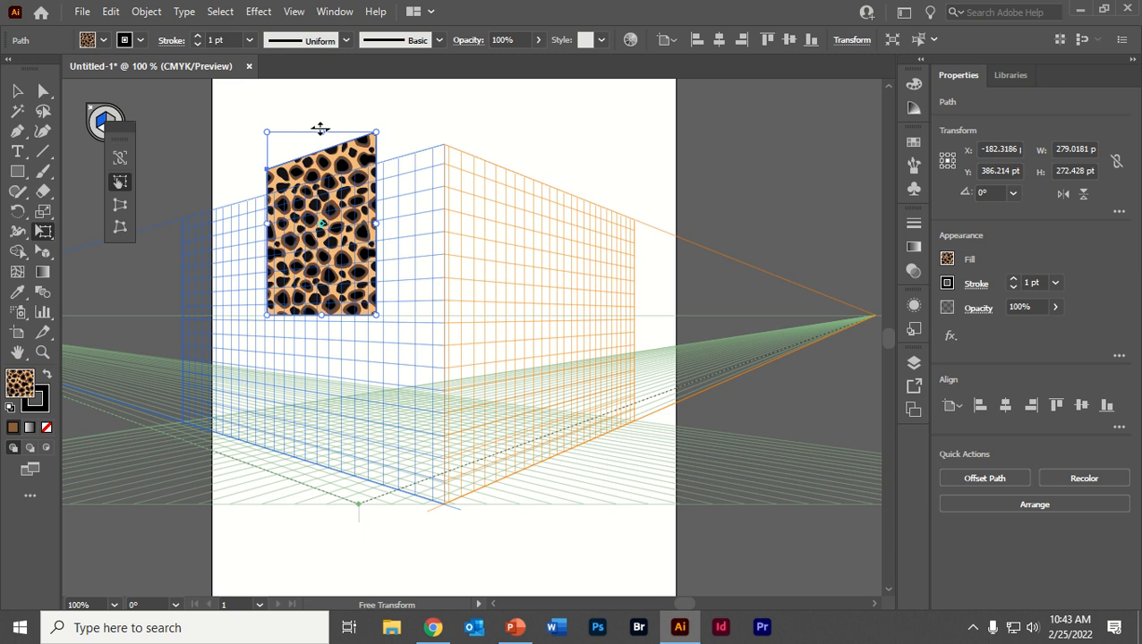
left_click_drag(321, 128, 358, 176)
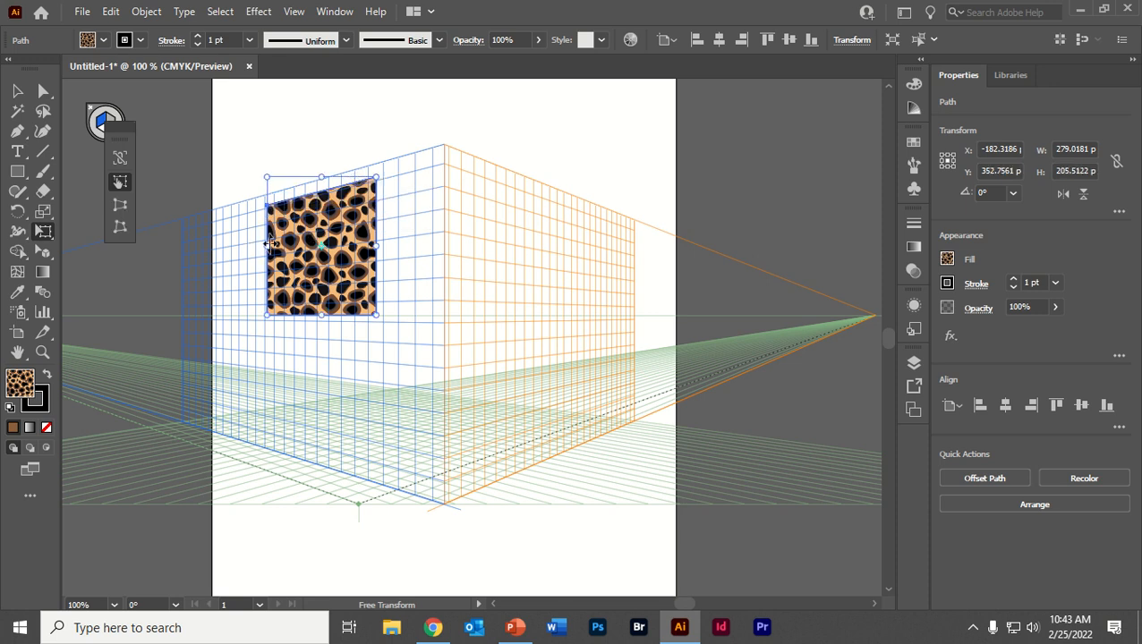
left_click(42, 234)
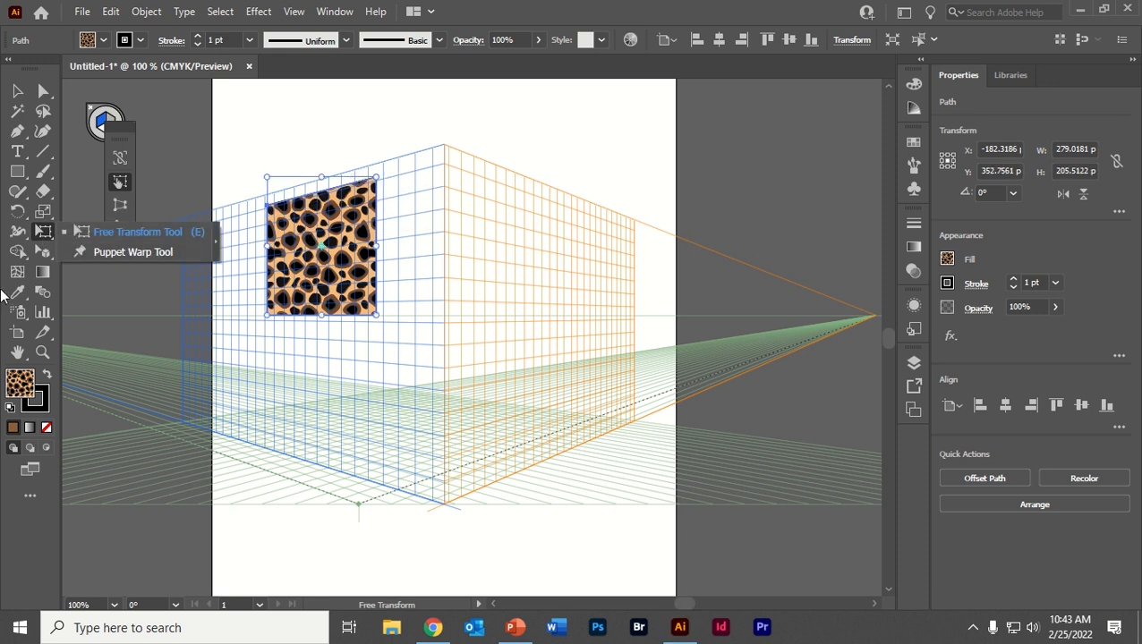
left_click_drag(42, 251, 135, 271)
left_click_drag(348, 268, 376, 299)
Raise the rectangle's top edge to about 221 pt high with Free Transform and move the rectangle upward on the left side without perspective
left_click(42, 231)
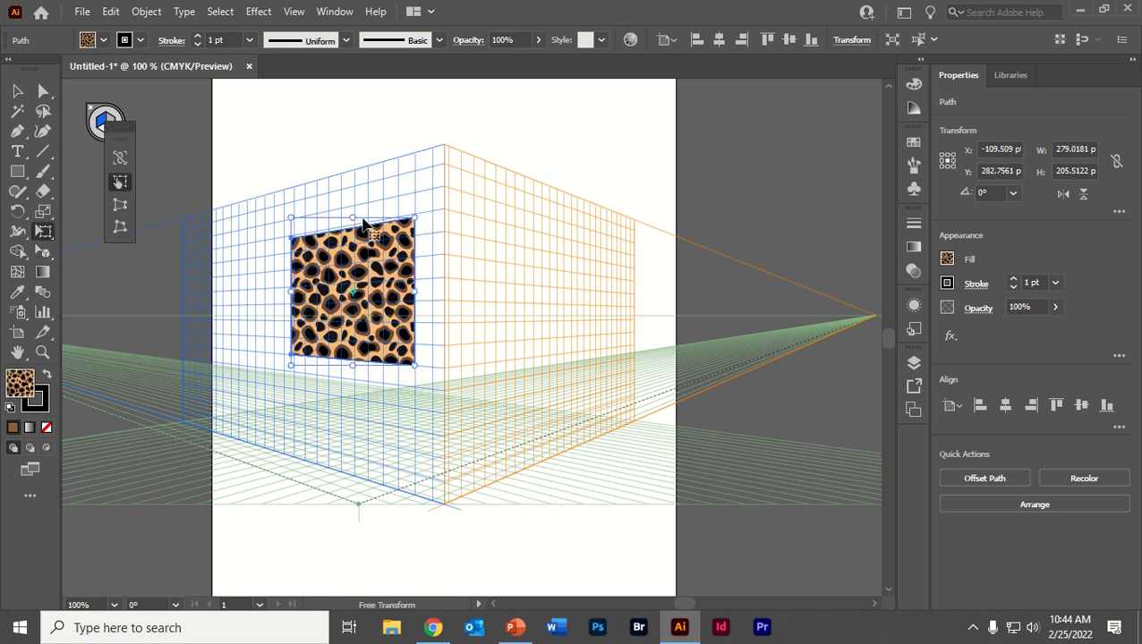
mouse_move(355, 215)
left_mouse_down()
mouse_move(349, 186)
mouse_move(343, 211)
left_mouse_up()
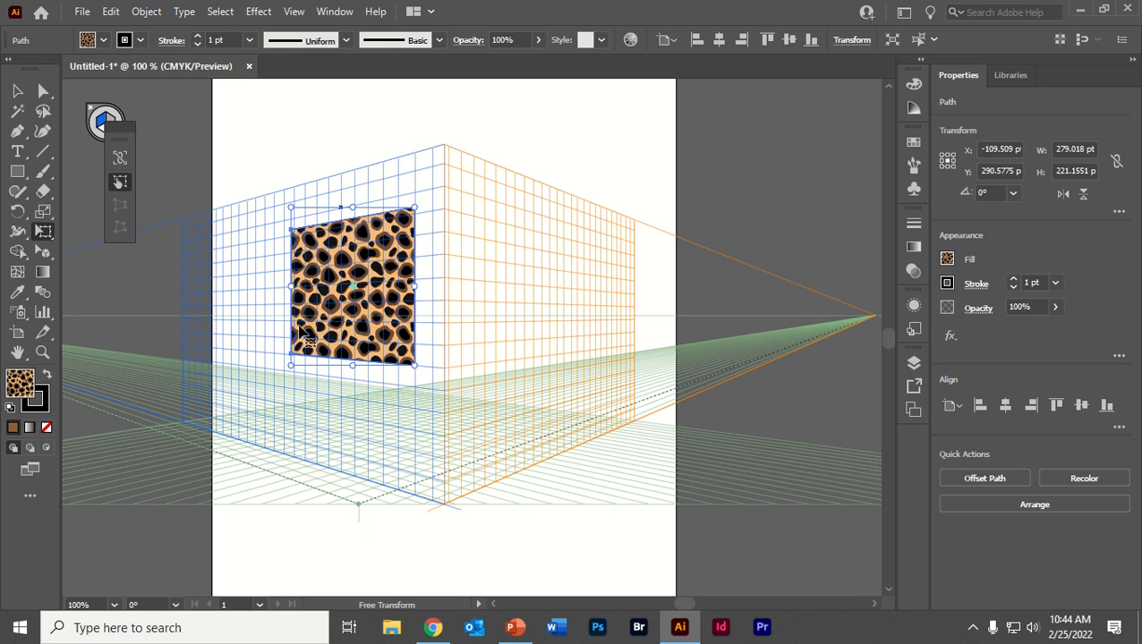
left_click_drag(322, 335, 319, 295)
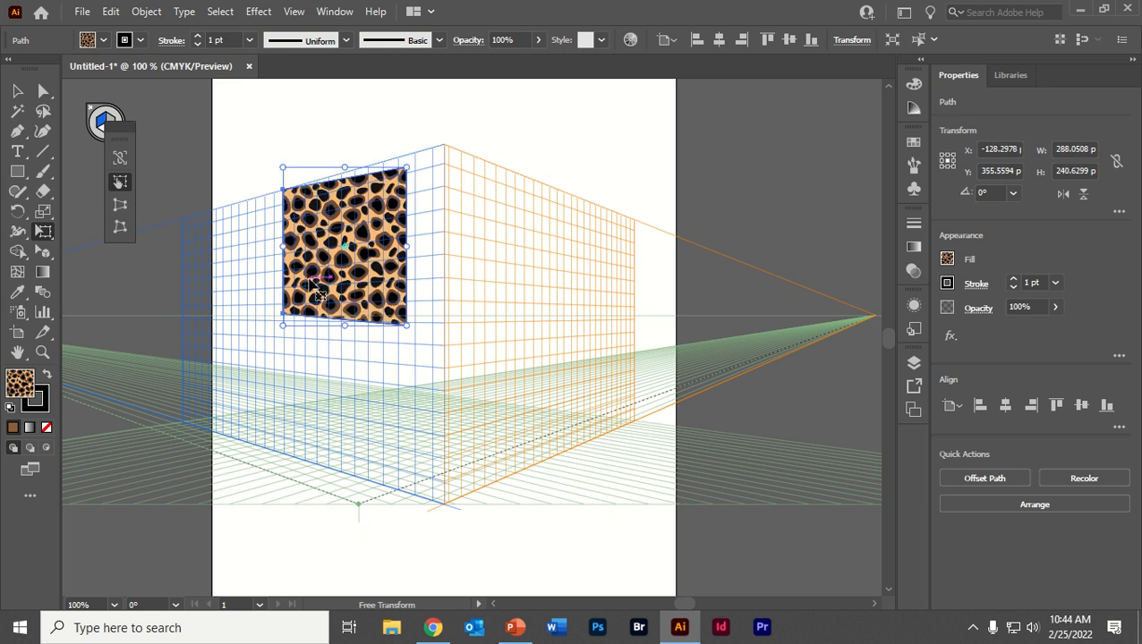
Move the spotted rectangle slightly up and outward with the regular Selection tool, so its shape does not follow the grid
left_click_drag(49, 257, 118, 279)
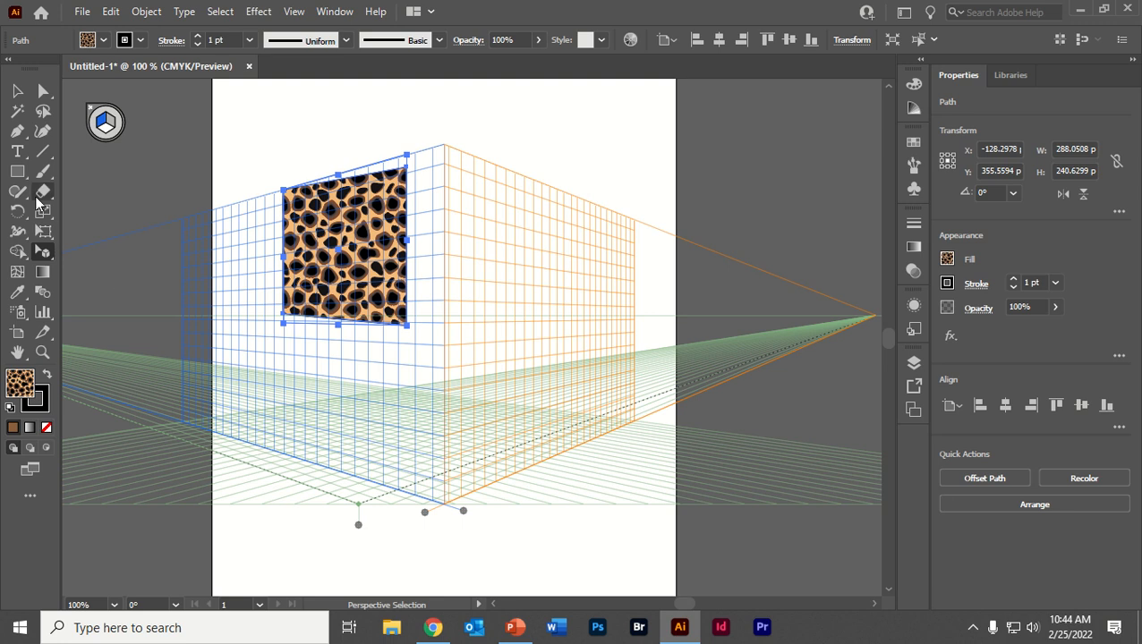
left_click(17, 91)
left_click(352, 158)
mouse_move(359, 221)
left_mouse_down()
mouse_move(353, 239)
mouse_move(346, 230)
left_mouse_up()
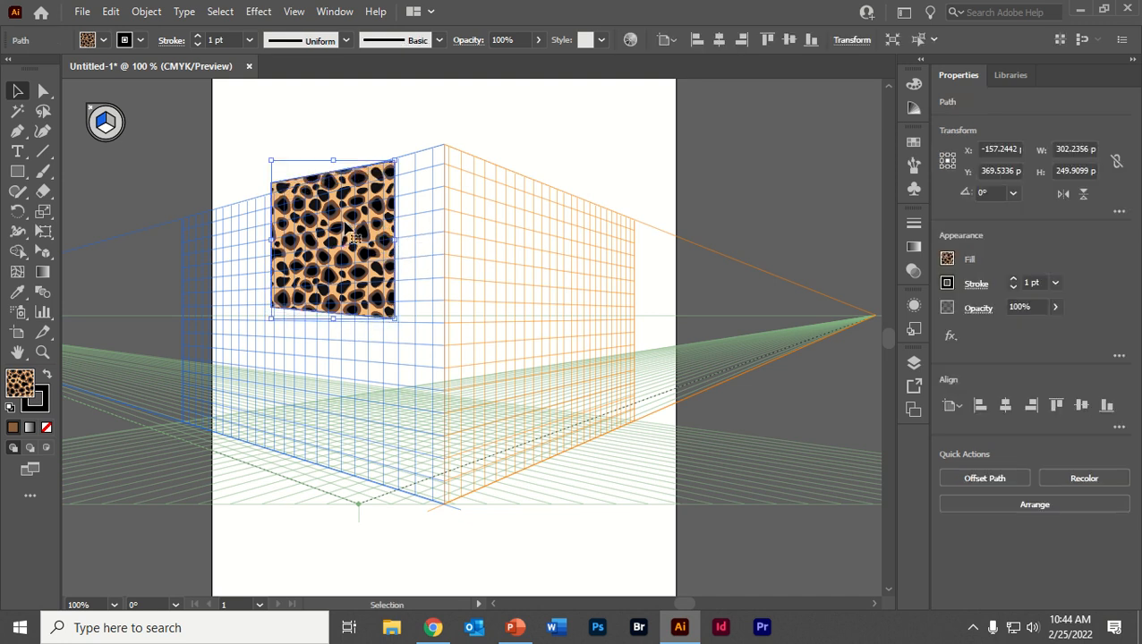
Switch to Chrome and load unsplash.com in a new tab
left_click(433, 627)
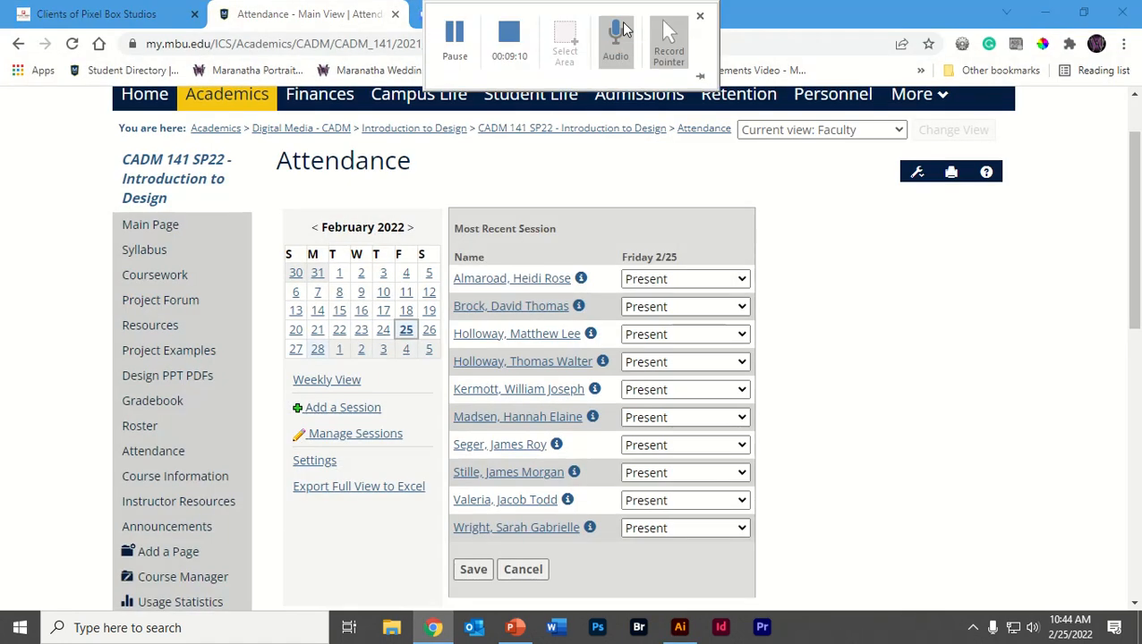
left_click(790, 134)
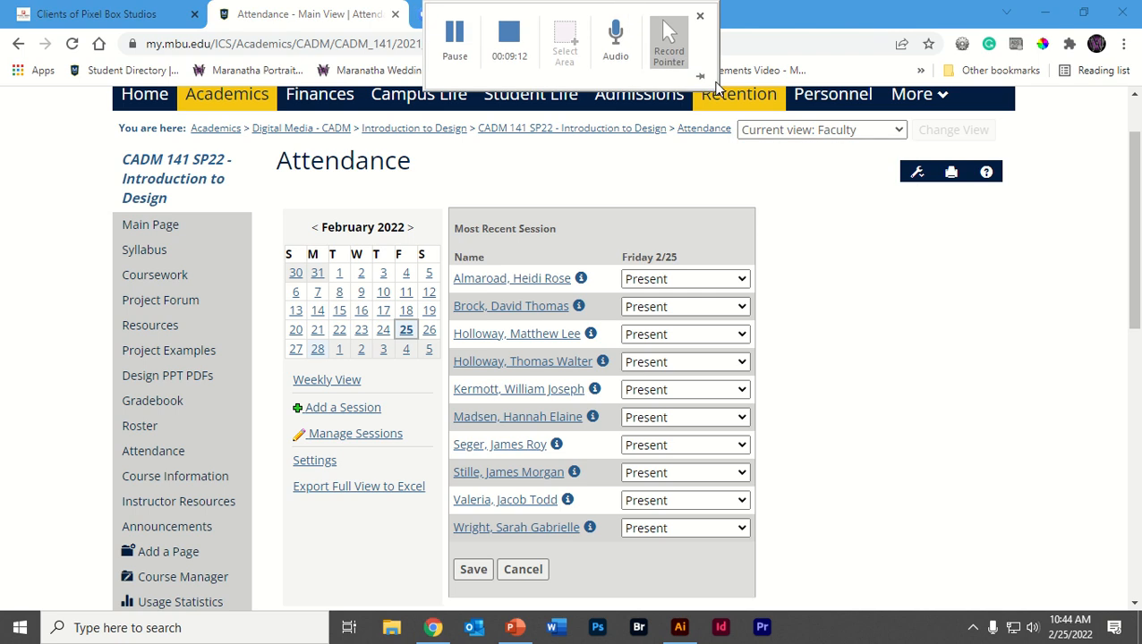
left_click(627, 14)
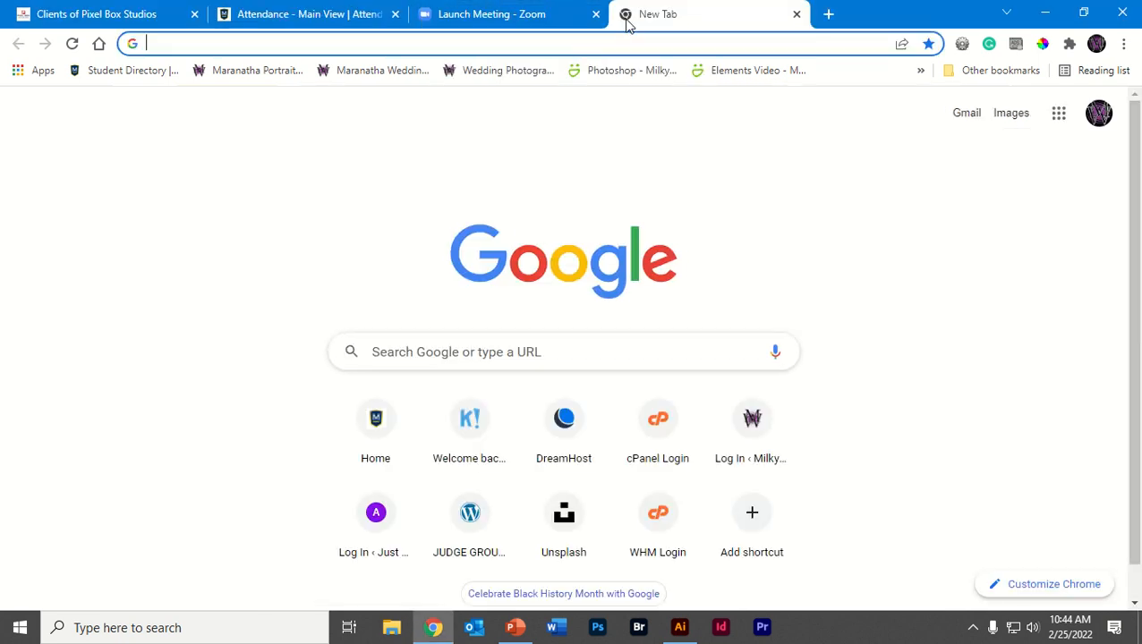
type("un")
key("Return")
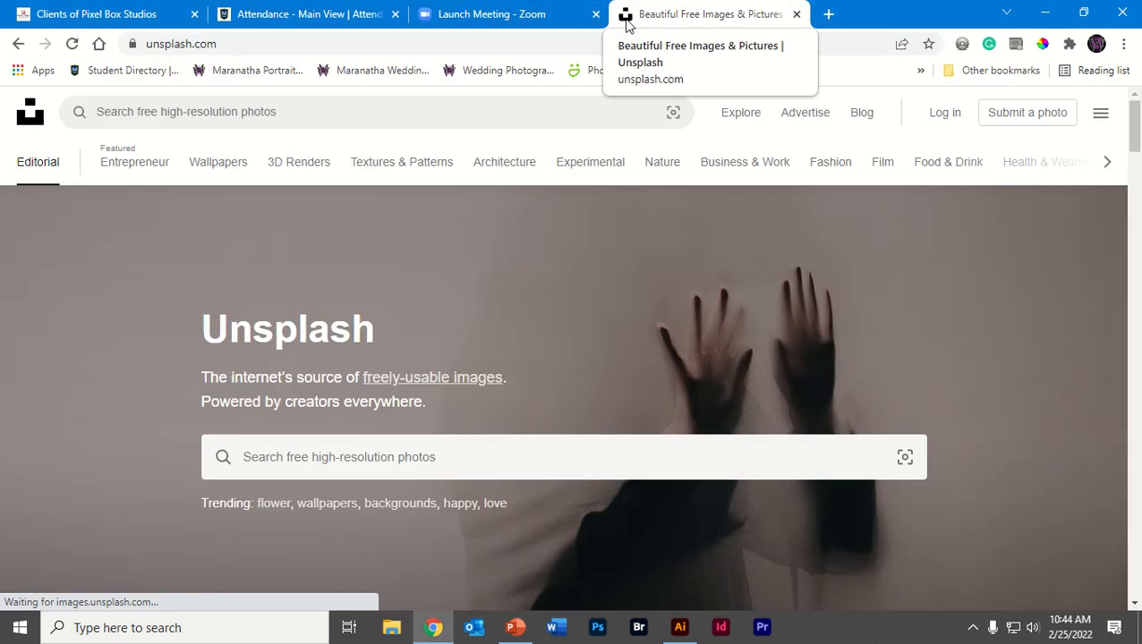
Search Unsplash for "grass" and open the evenly textured dark green turf photo seen from above
left_click(176, 111)
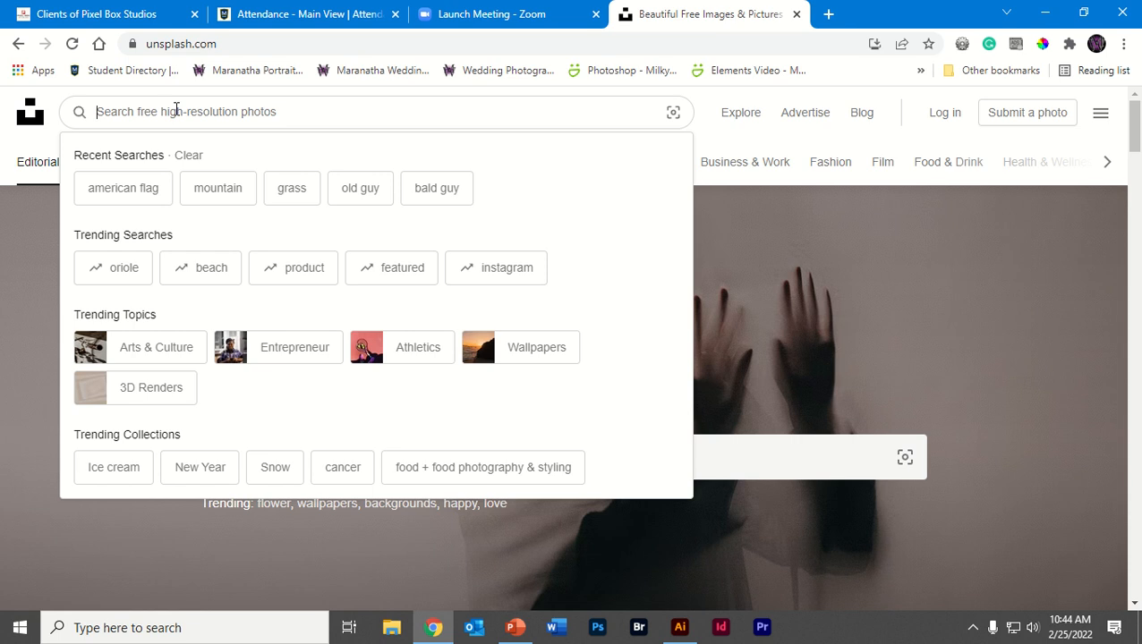
type("grass")
key("Return")
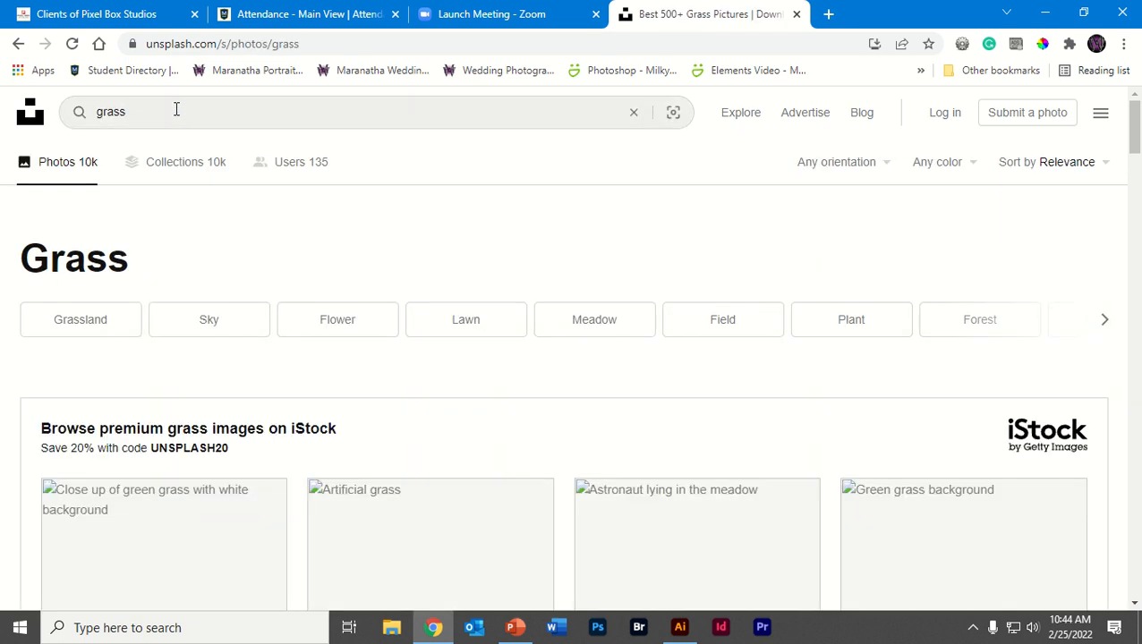
scroll(339, 403, "down", 8)
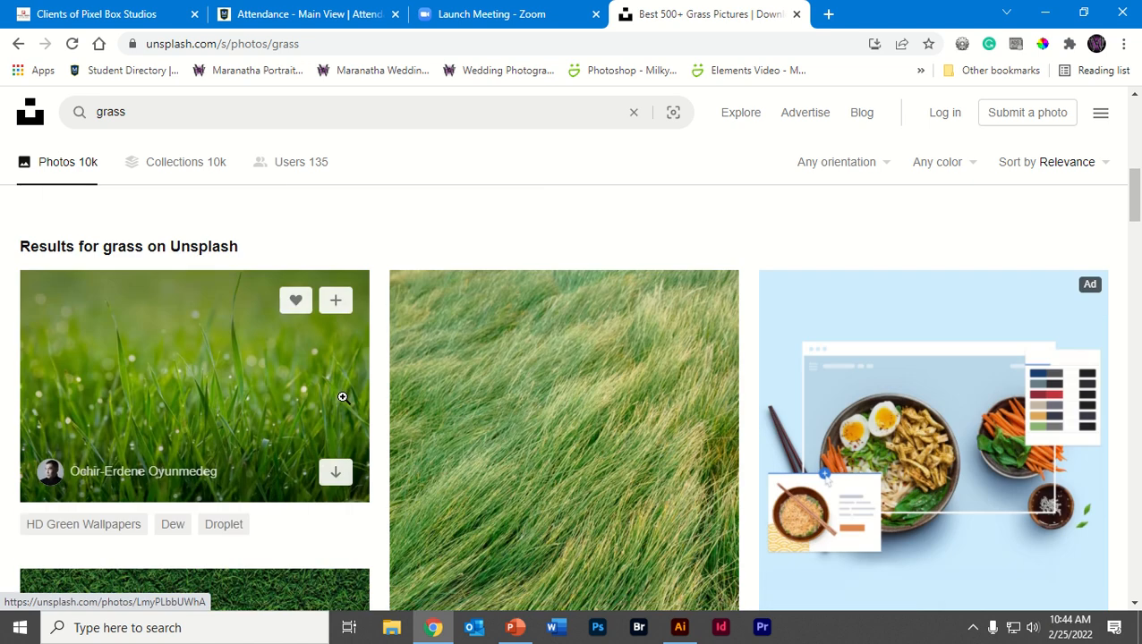
scroll(341, 395, "down", 2)
scroll(608, 501, "down", 2)
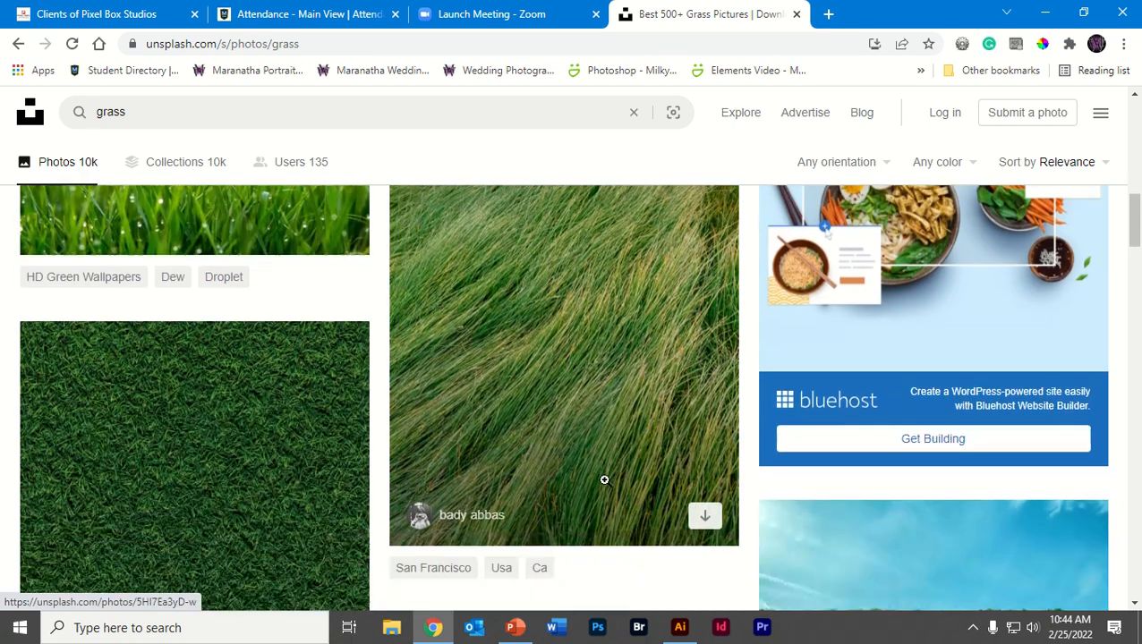
scroll(331, 433, "down", 2)
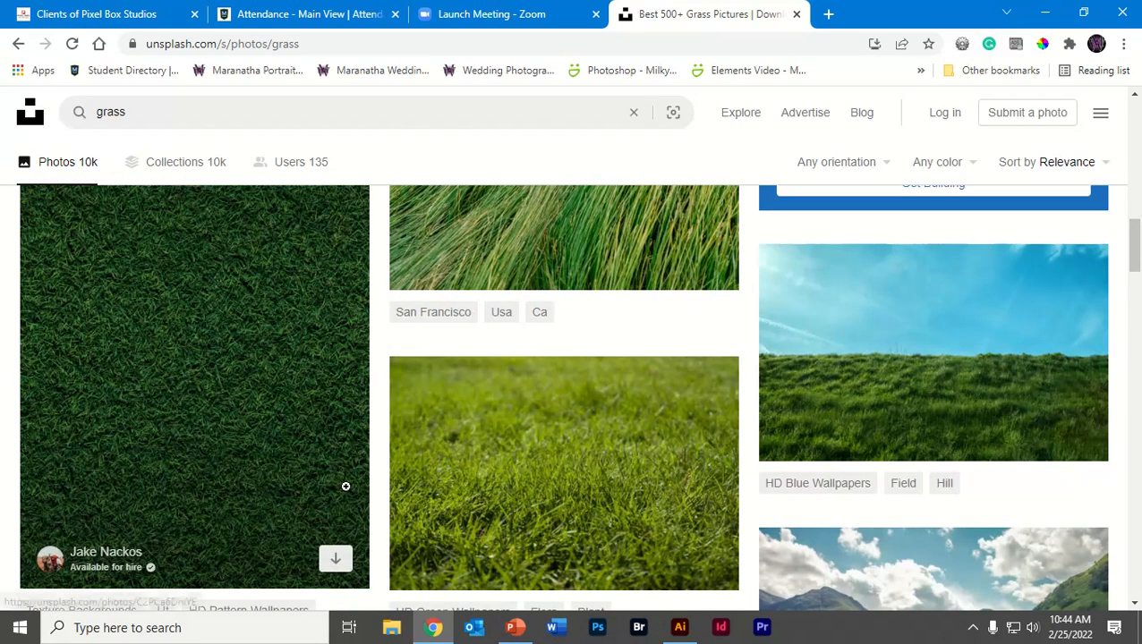
scroll(340, 483, "up", 2)
left_click(244, 398)
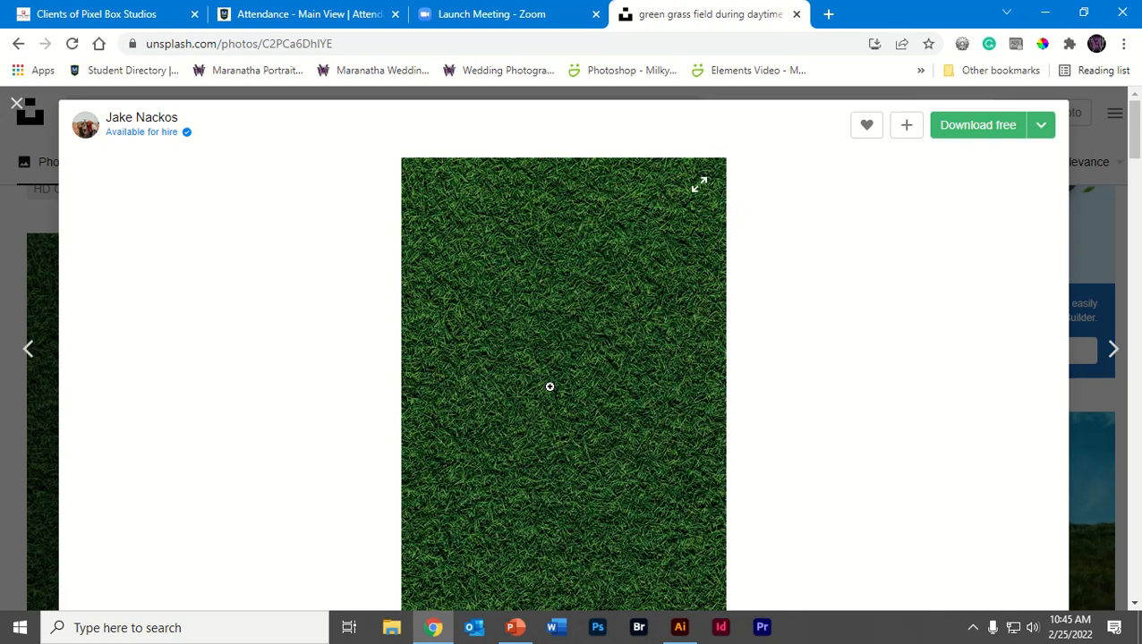
Copy the turf photo, paste it into the Illustrator document and position it over the right grid plane
right_click(530, 327)
left_click(587, 380)
left_click(679, 628)
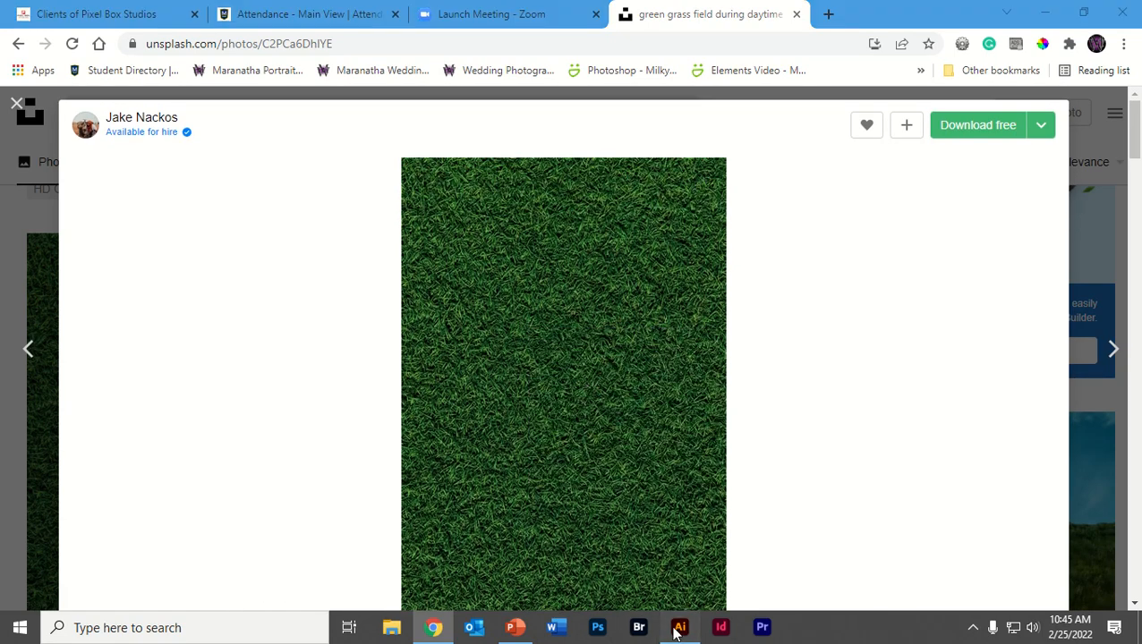
left_click(638, 162)
key("ctrl+v")
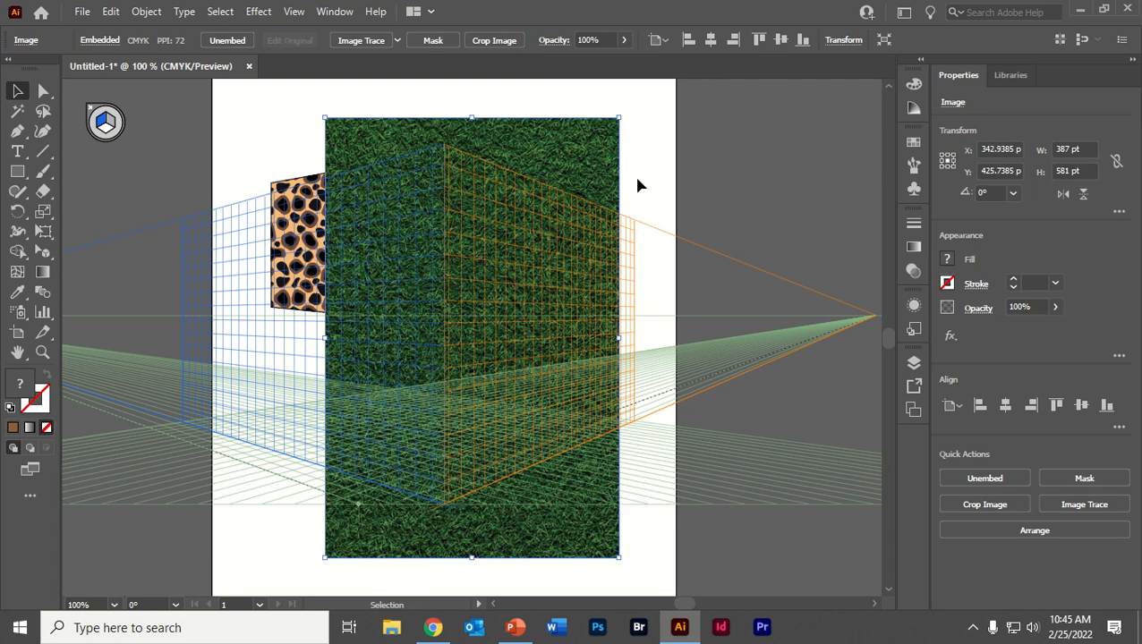
left_click_drag(535, 155, 643, 143)
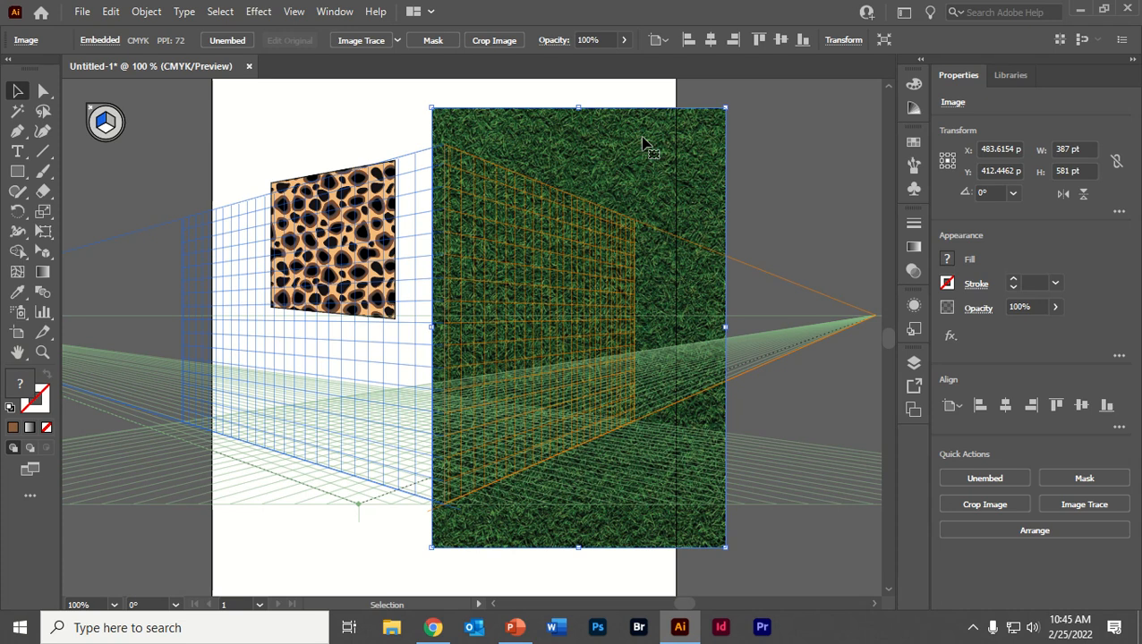
mouse_move(645, 160)
left_mouse_down()
mouse_move(663, 164)
mouse_move(637, 168)
left_mouse_up()
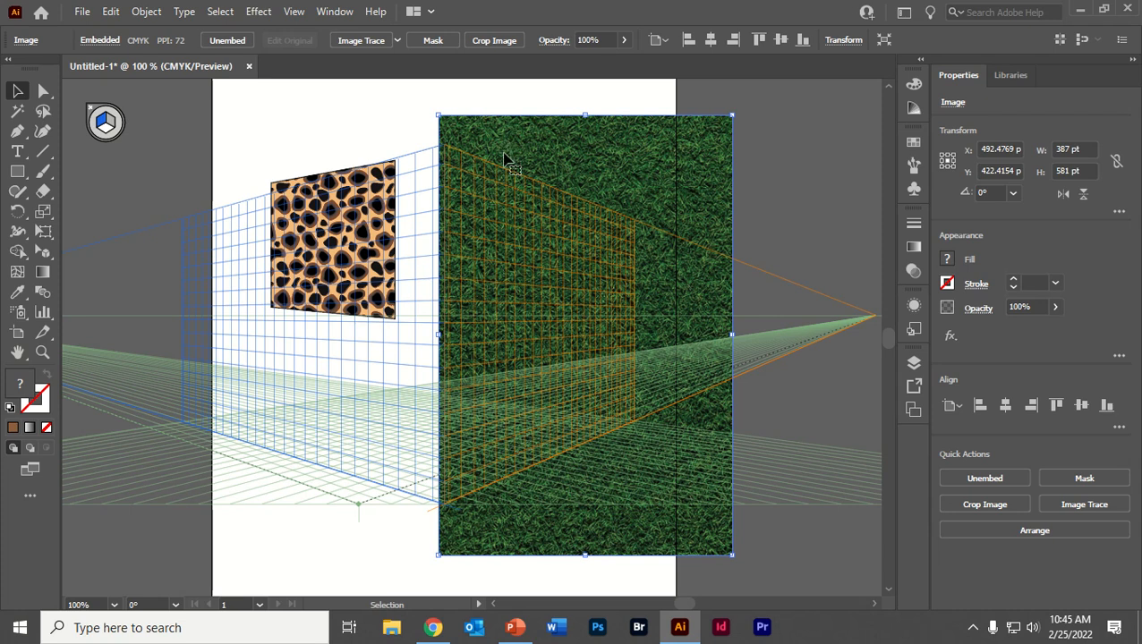
Run Image Trace on the pasted turf photo and apply the 16 Colors preset
left_click(146, 11)
mouse_move(261, 554)
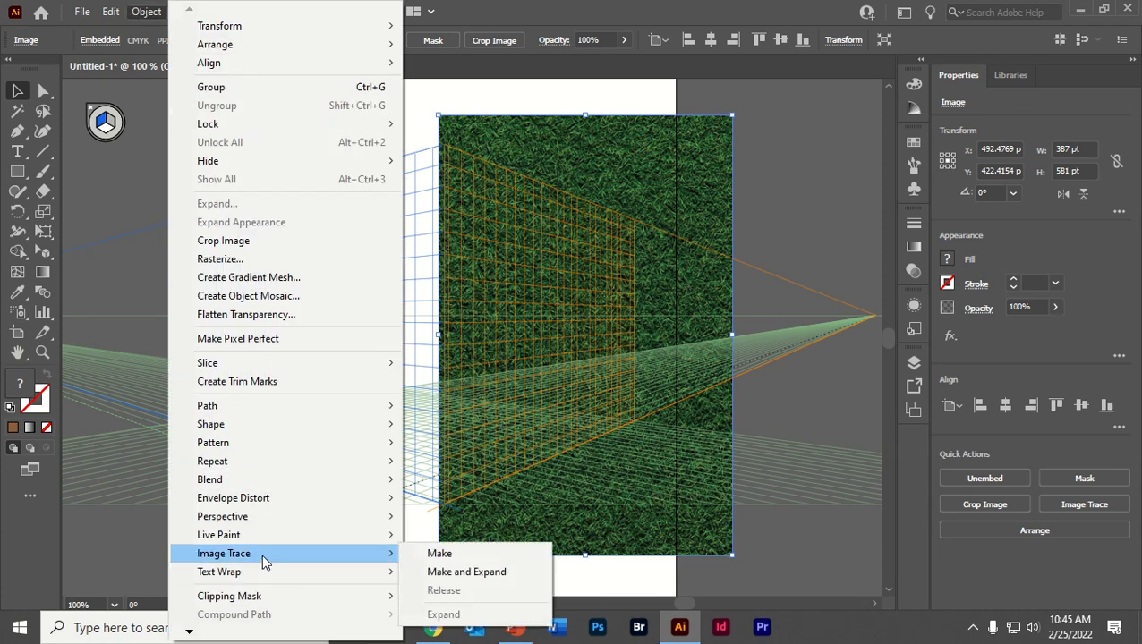
left_click(440, 554)
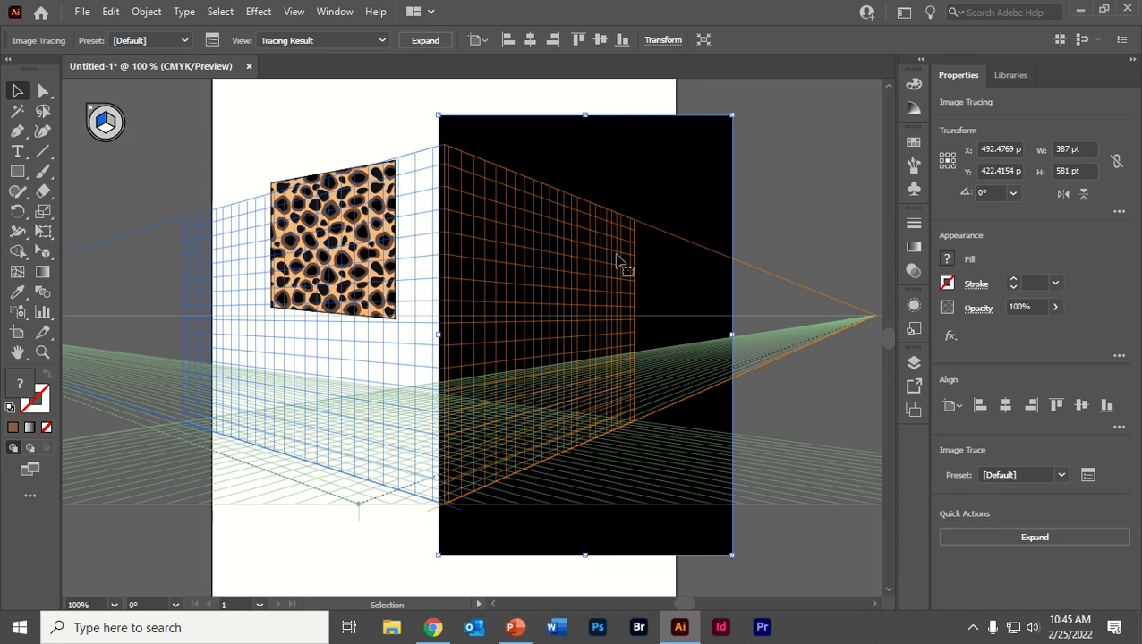
left_click(212, 41)
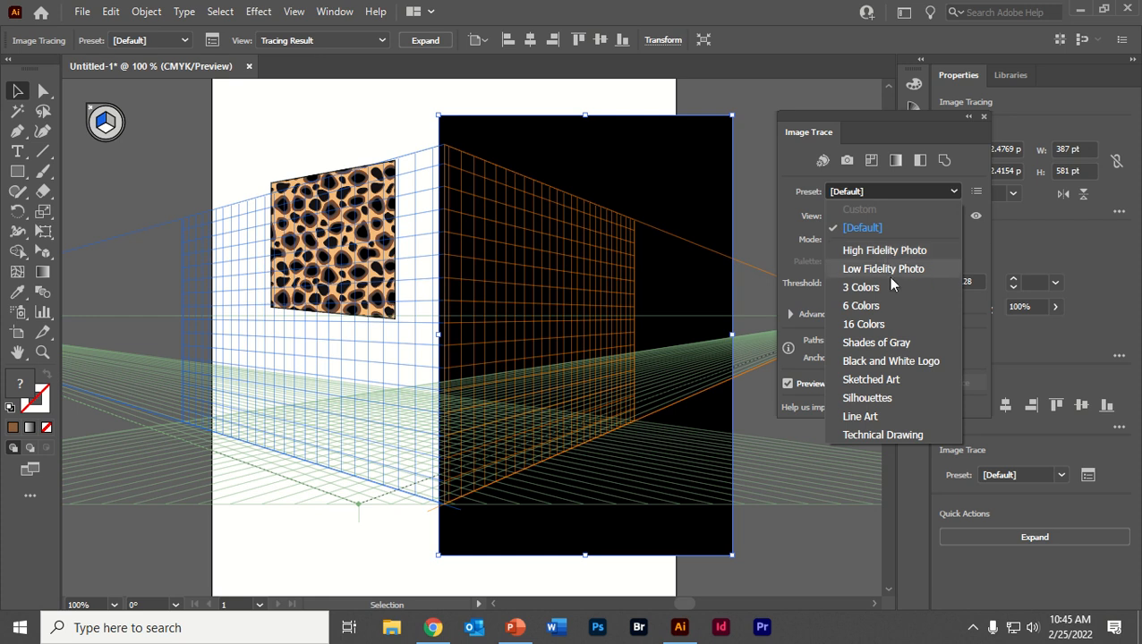
left_click(875, 323)
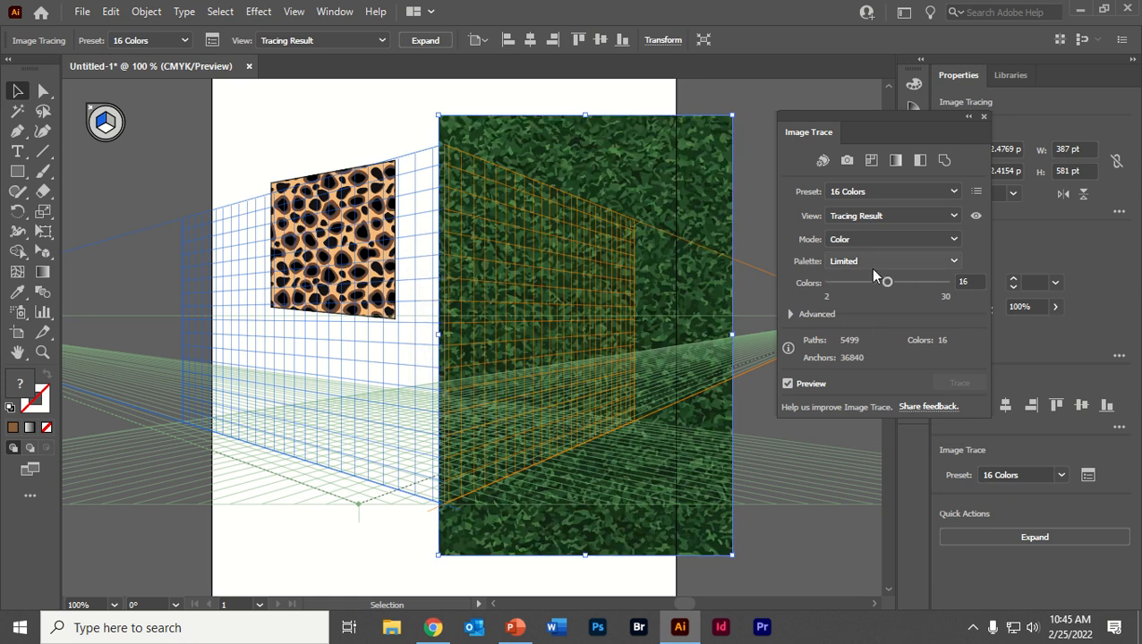
Raise the turf tracing to 30 colors and expand it into editable vector paths
left_click(875, 193)
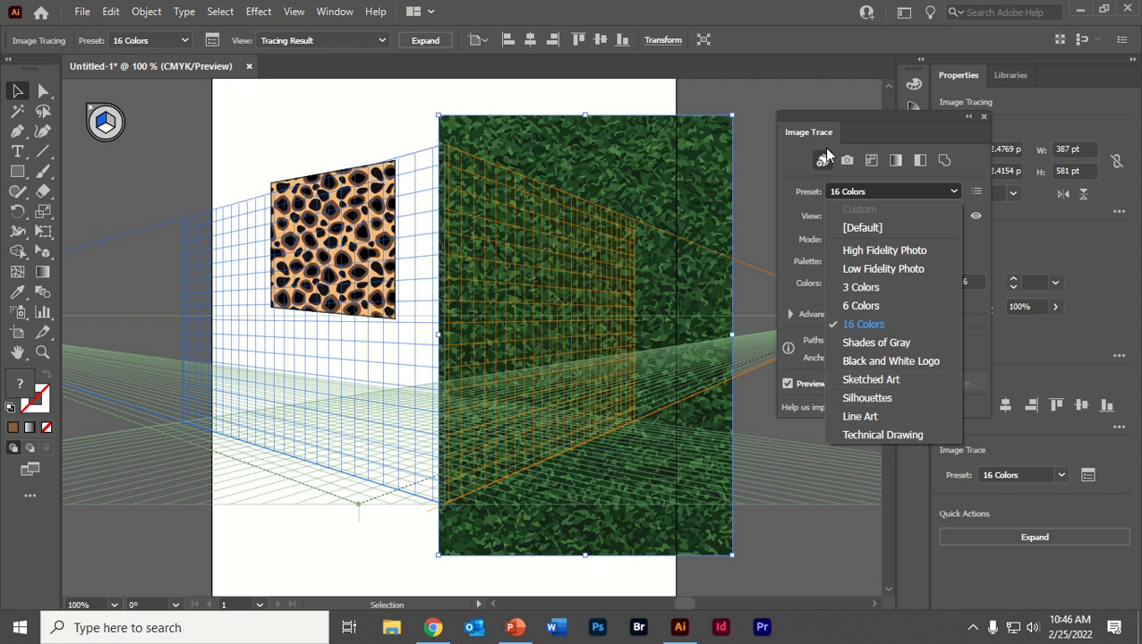
key("Escape")
left_click_drag(886, 284, 944, 288)
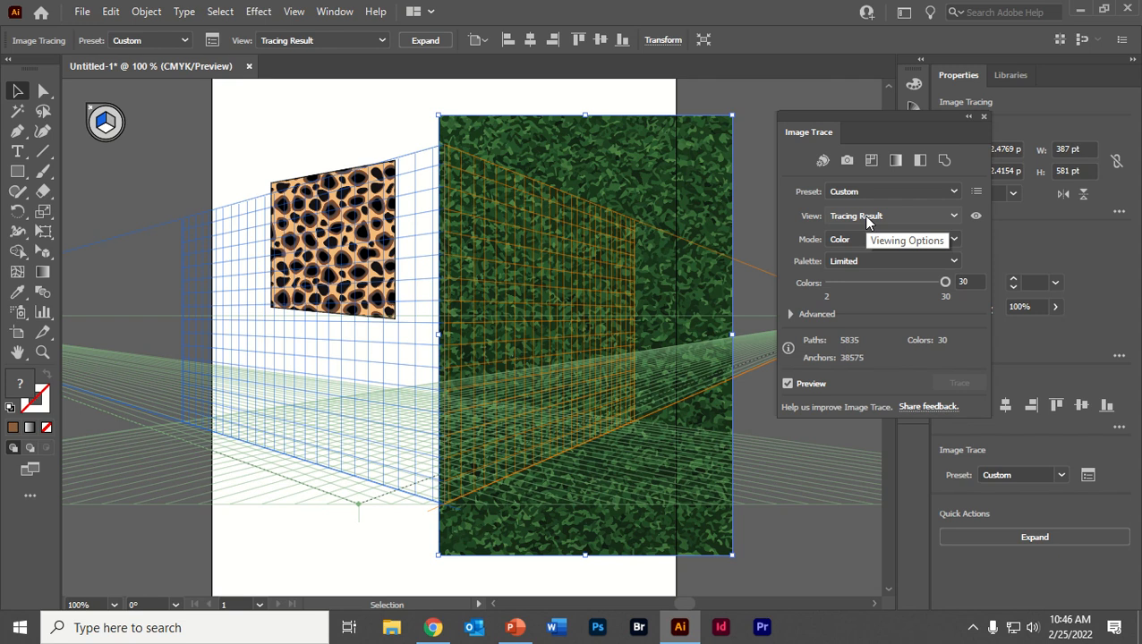
left_click(984, 117)
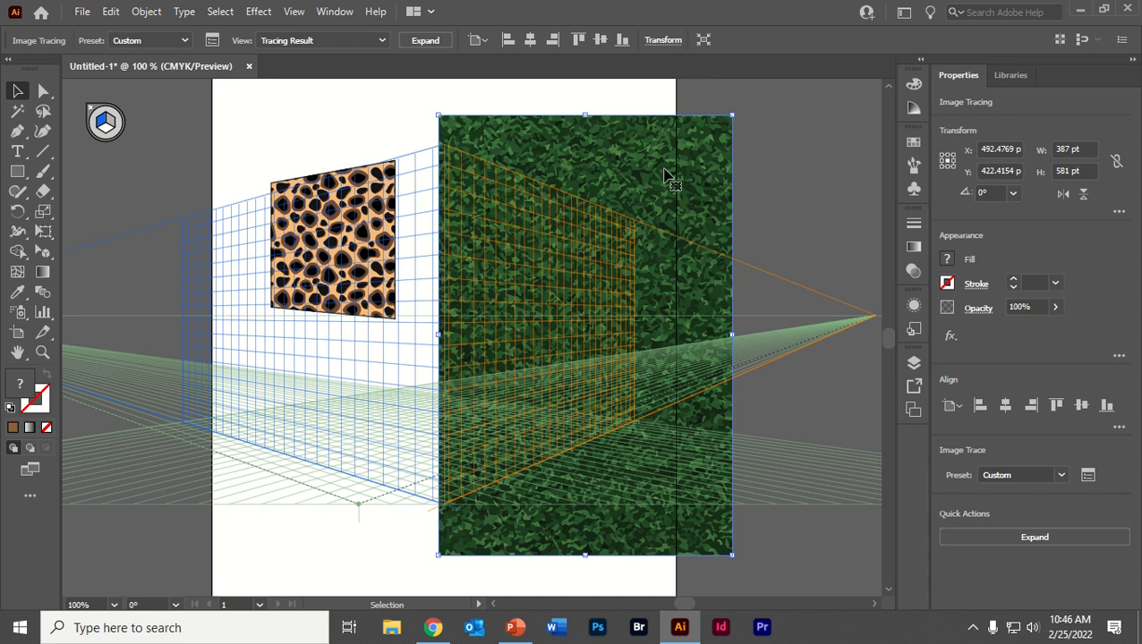
left_click(999, 537)
left_click(769, 179)
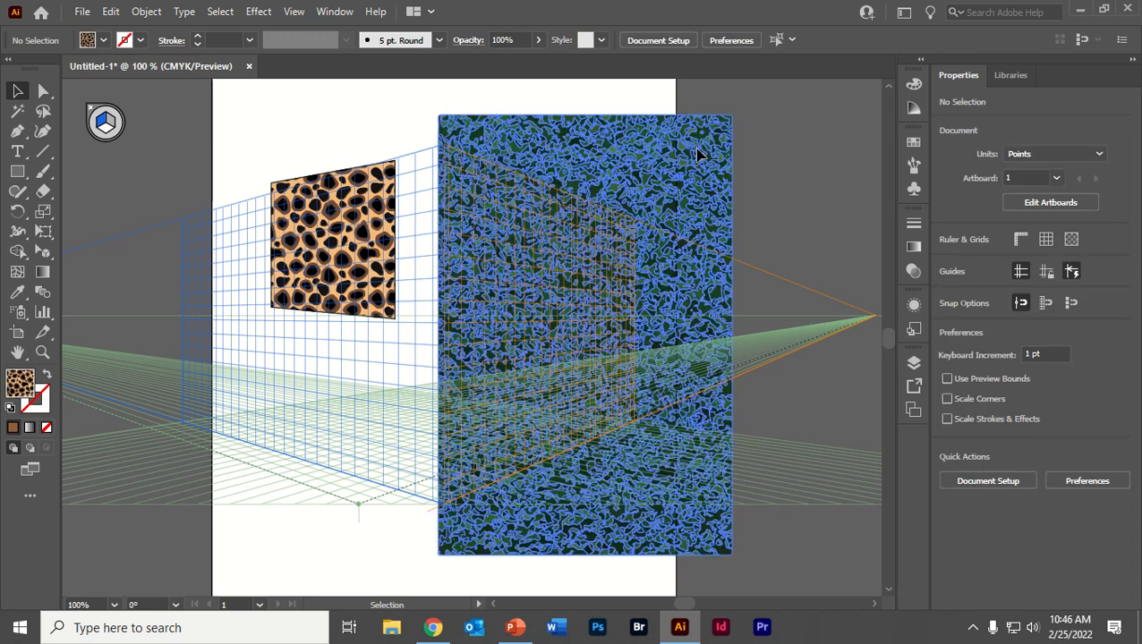
Shift the expanded grass group outward, attach it to the left grid plane with the Perspective Selection tool, and deselect it
mouse_move(658, 138)
left_mouse_down()
mouse_move(765, 155)
mouse_move(762, 170)
mouse_move(747, 161)
left_mouse_up()
left_click(44, 250)
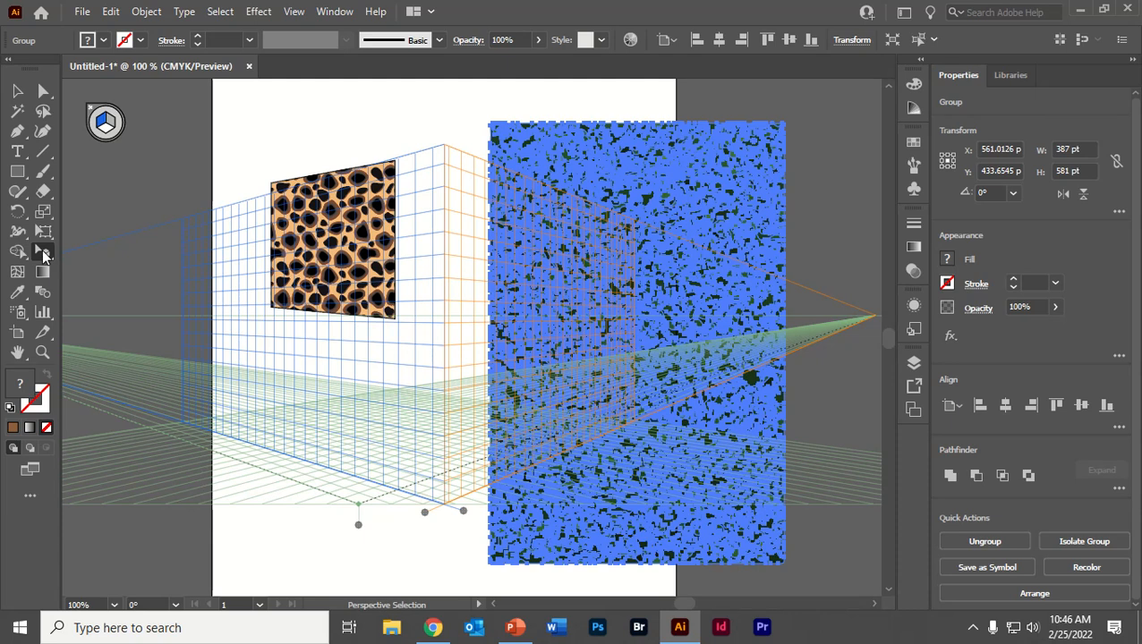
left_click(46, 252)
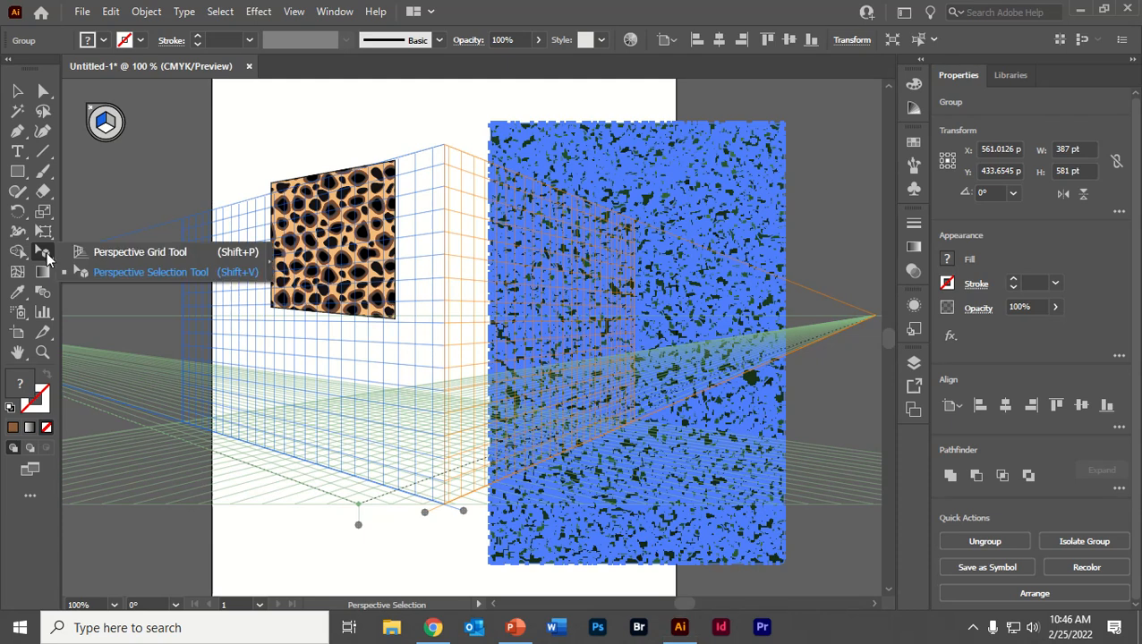
left_click(140, 272)
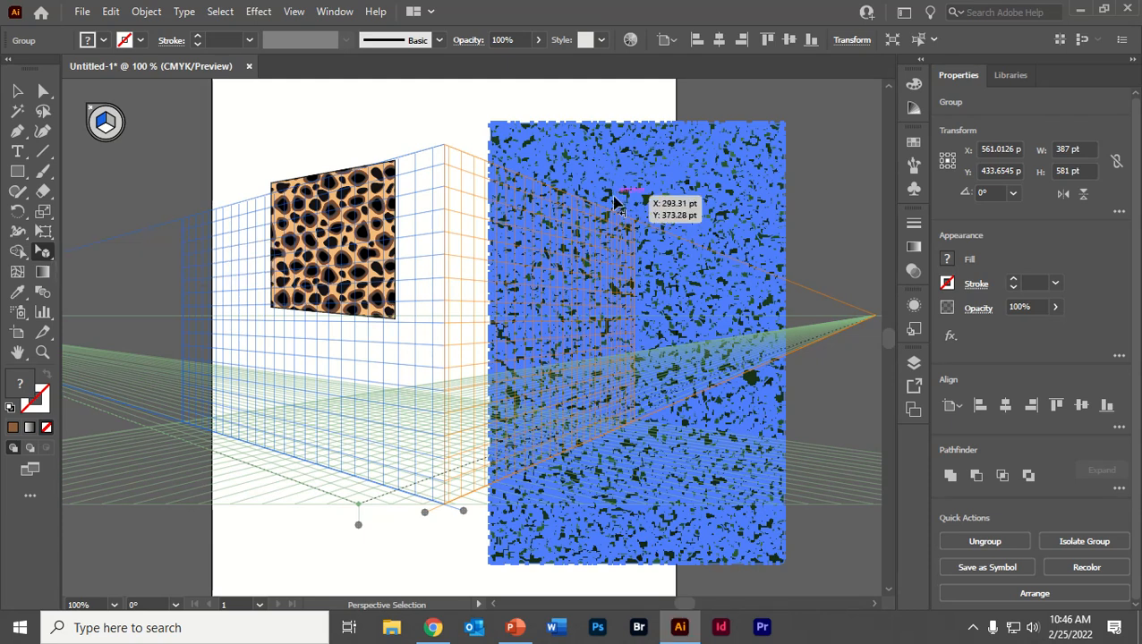
left_click_drag(616, 204, 266, 286)
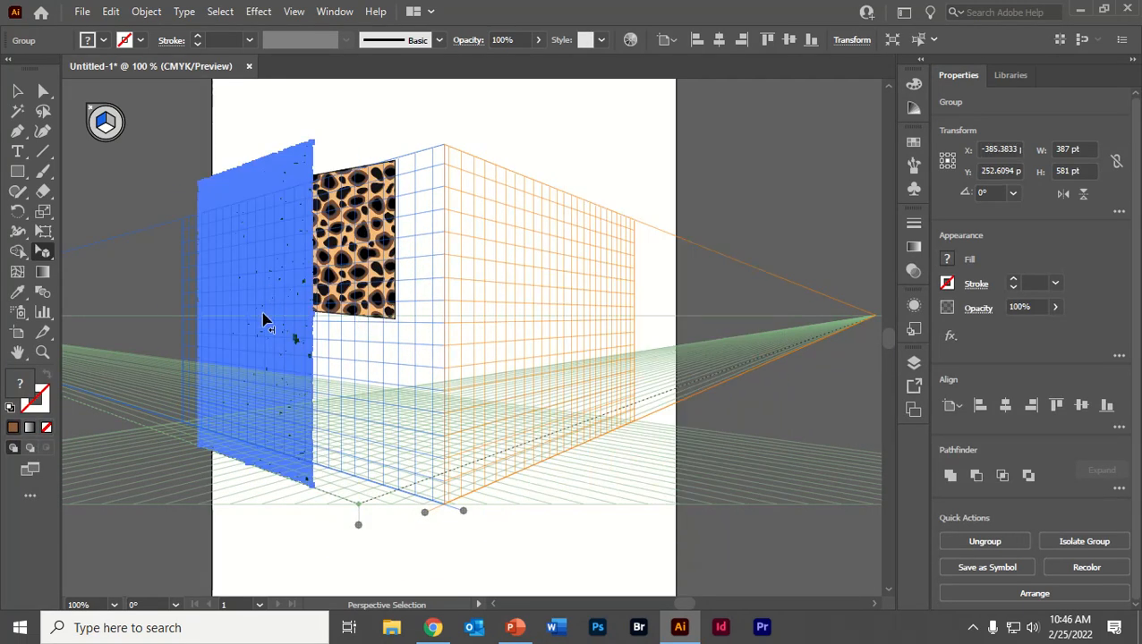
key("ctrl+shift+a")
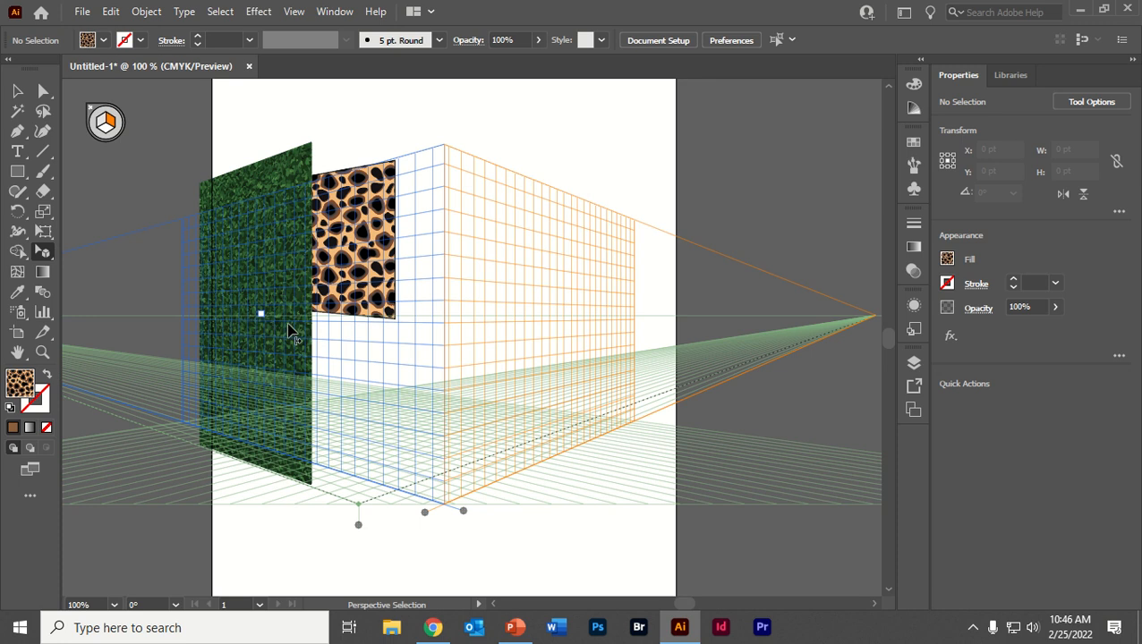
Move the grass group onto the right grid plane and slide it back and forth along that plane in perspective
left_click_drag(290, 333, 528, 329)
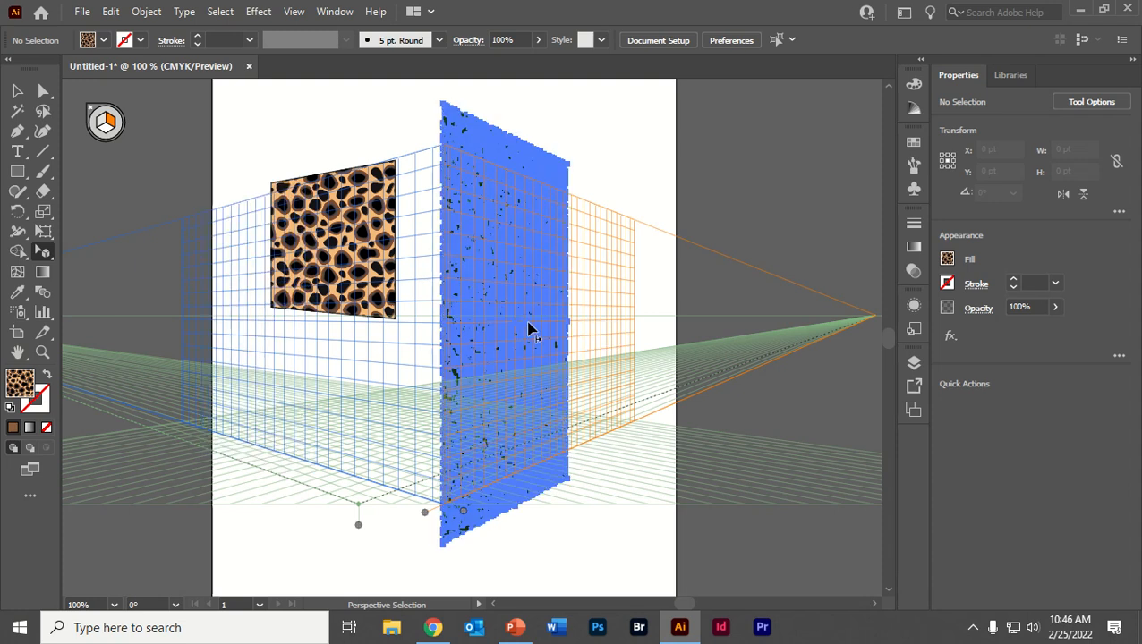
left_click(616, 174)
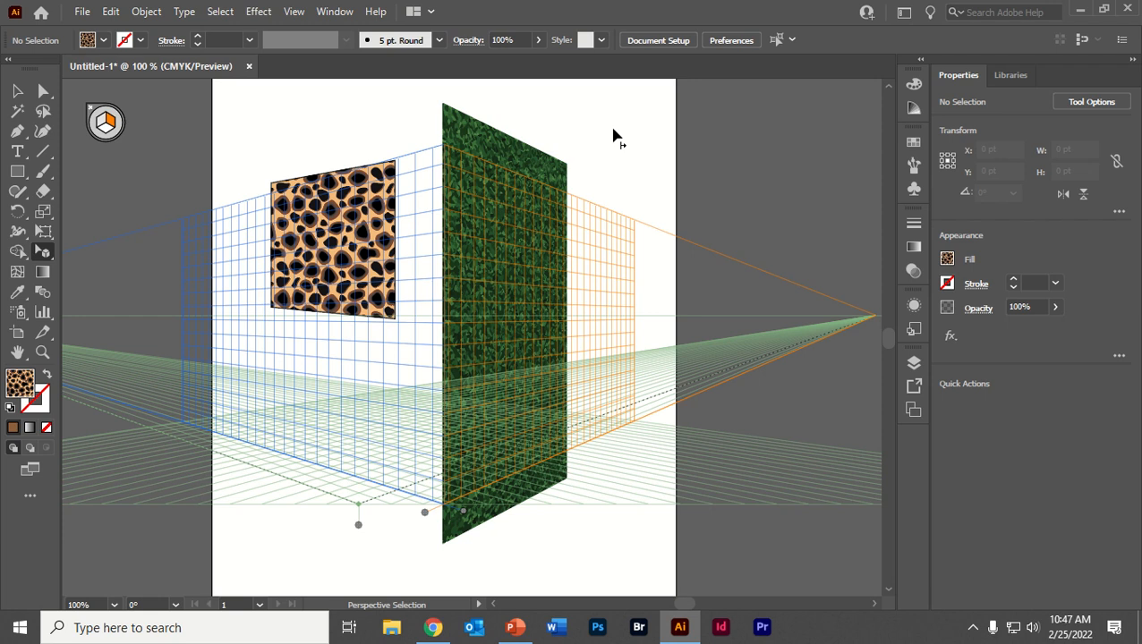
left_click_drag(491, 217, 565, 227)
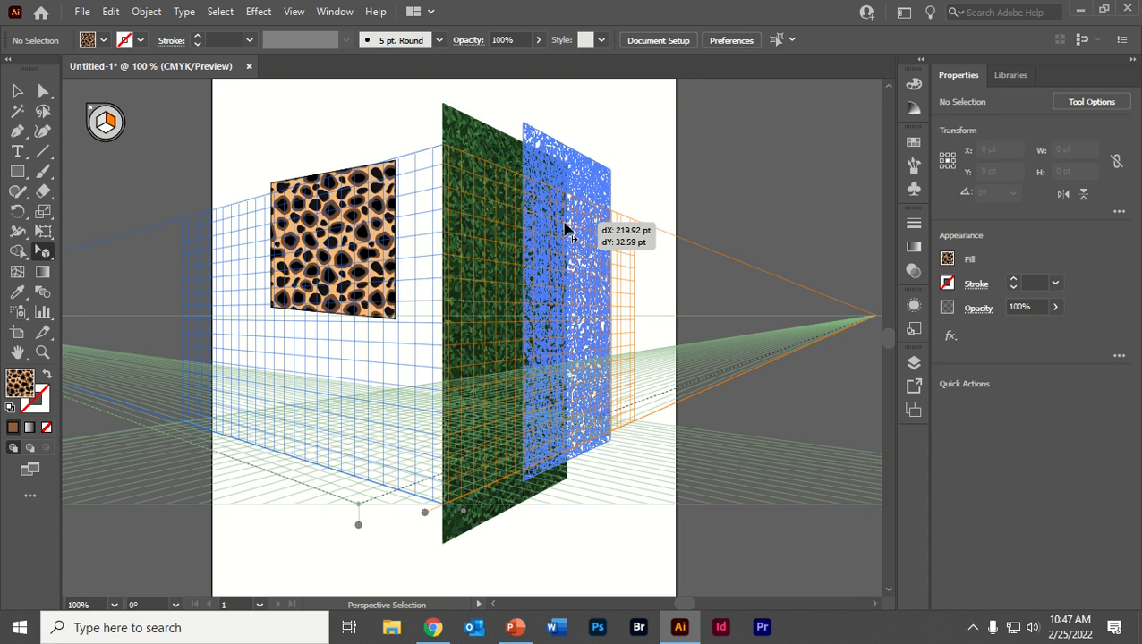
left_click_drag(566, 230, 599, 252)
left_click(600, 252)
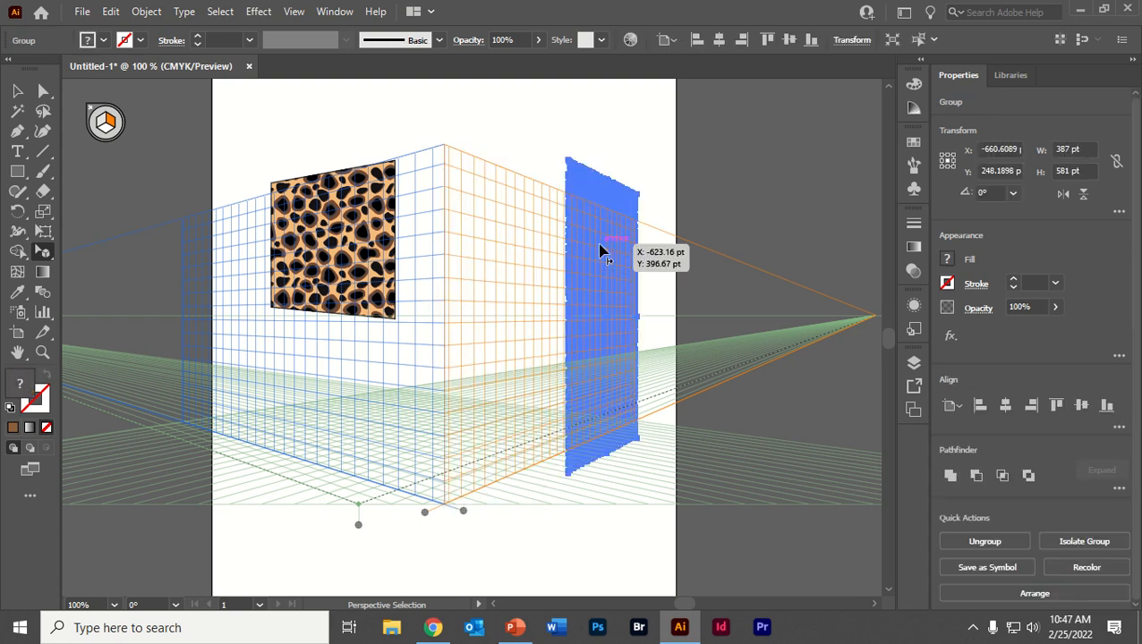
left_click_drag(596, 189, 538, 180)
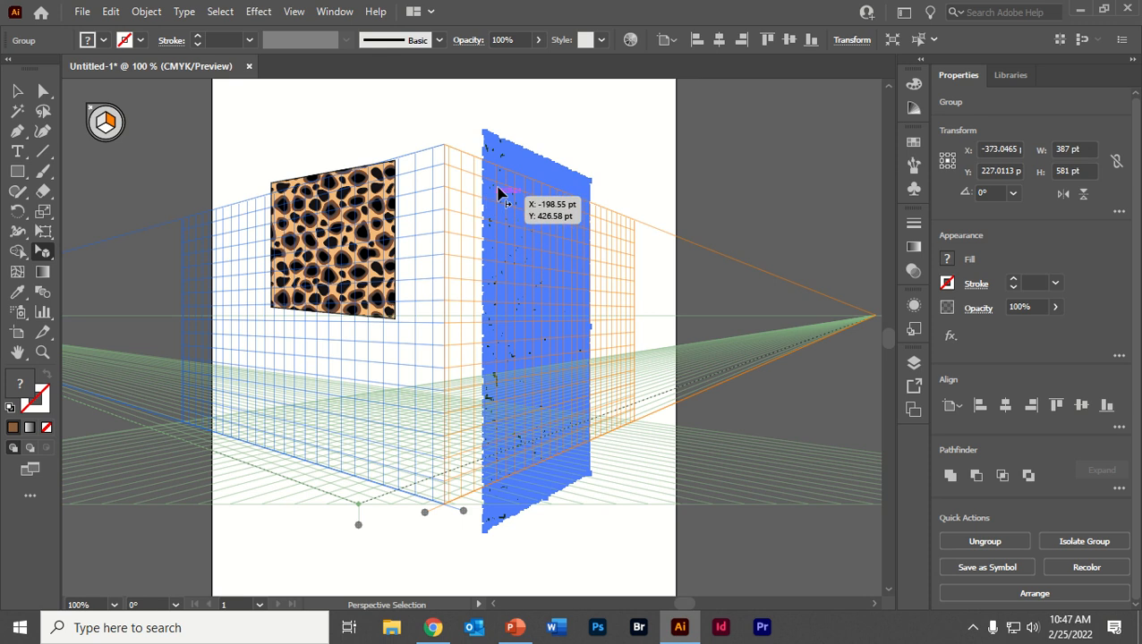
Move the grass group in perspective onto the left plane over the spotted rectangle, and return it to the right plane
key("ctrl+shift+a")
left_click_drag(516, 170, 354, 188)
key("1")
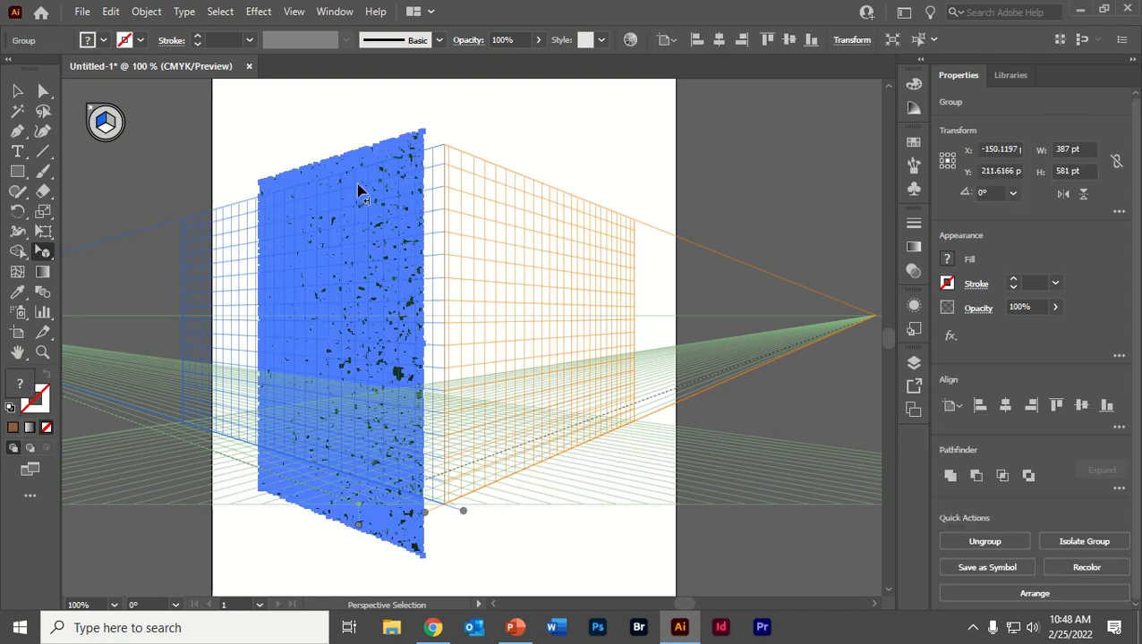
key("ctrl+shift+a")
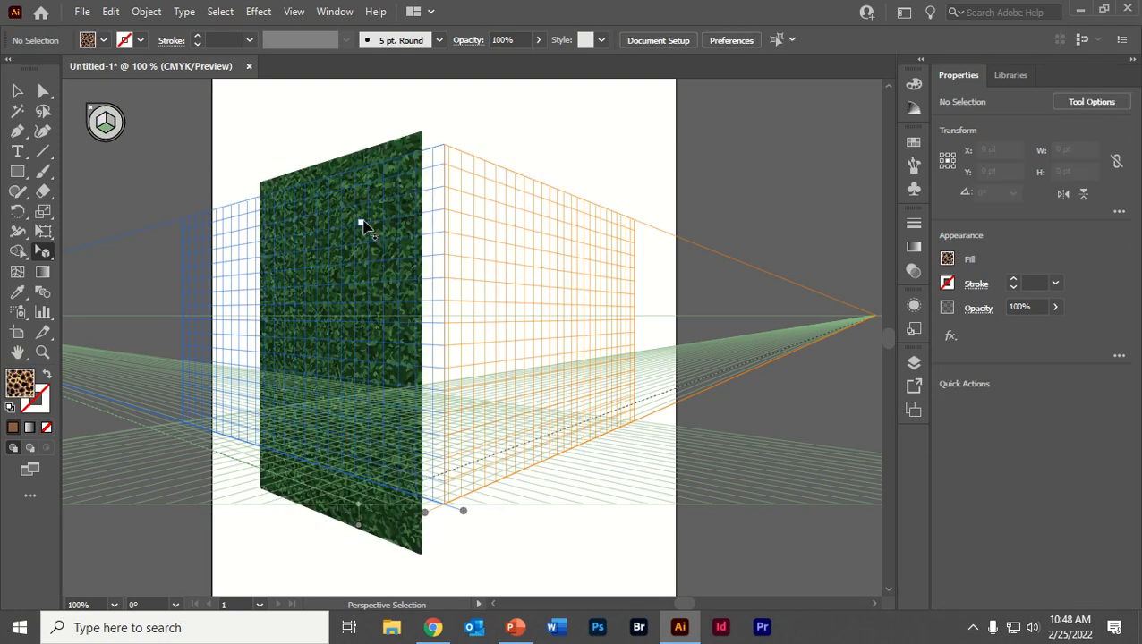
key("3")
left_click_drag(375, 168, 572, 186)
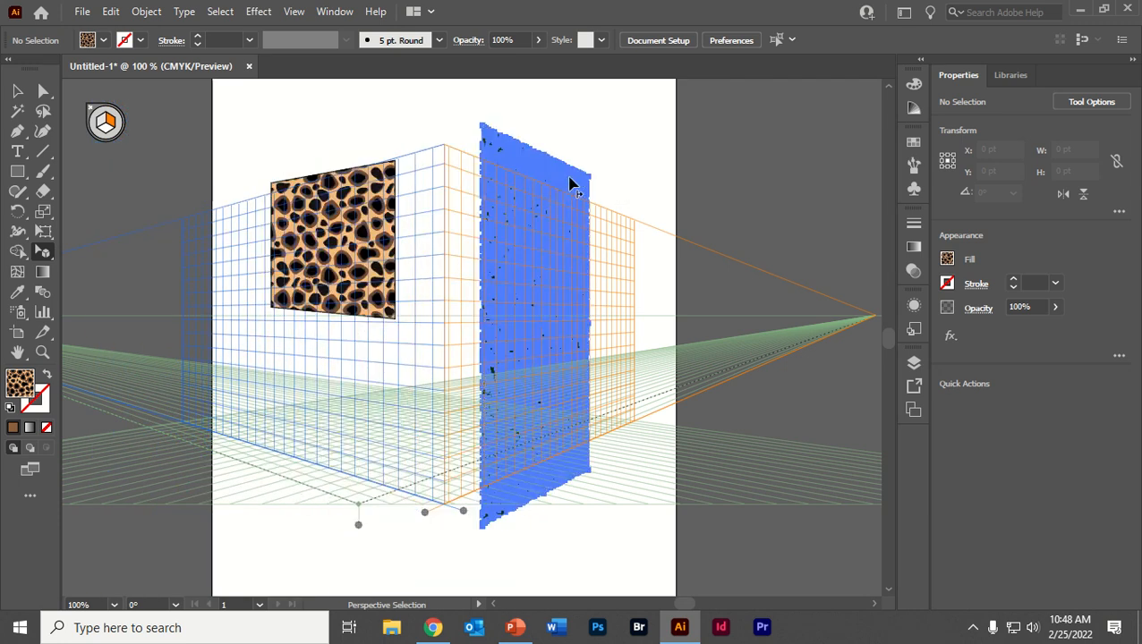
Move the grass group around with the regular Selection tool, so its shape does not follow the grid
key("v")
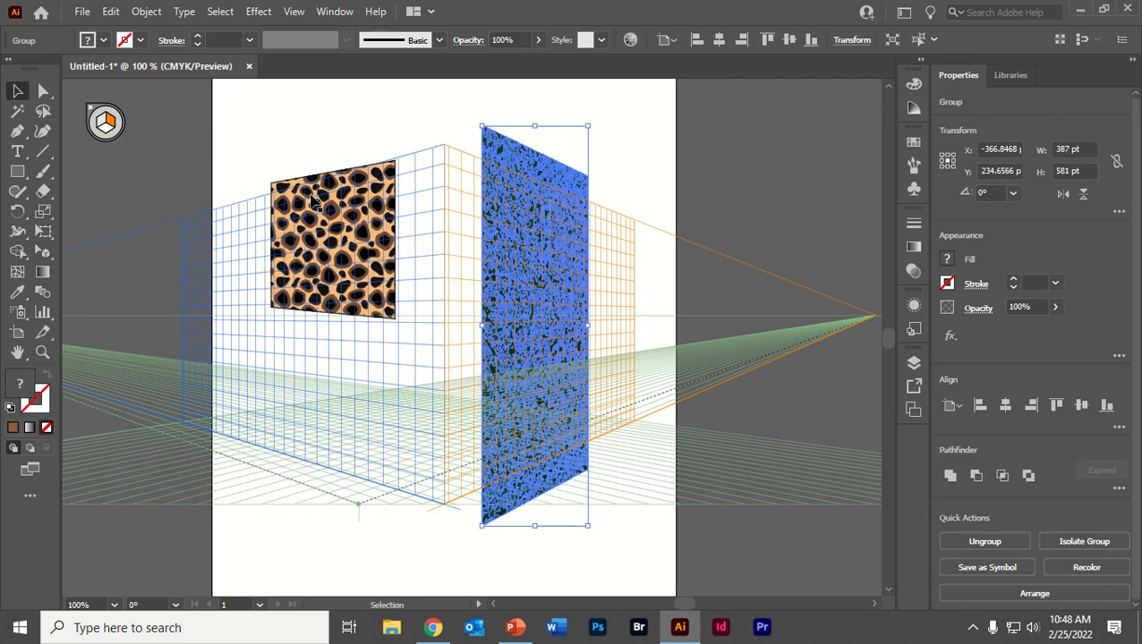
left_click(603, 164)
left_click_drag(556, 183, 567, 191)
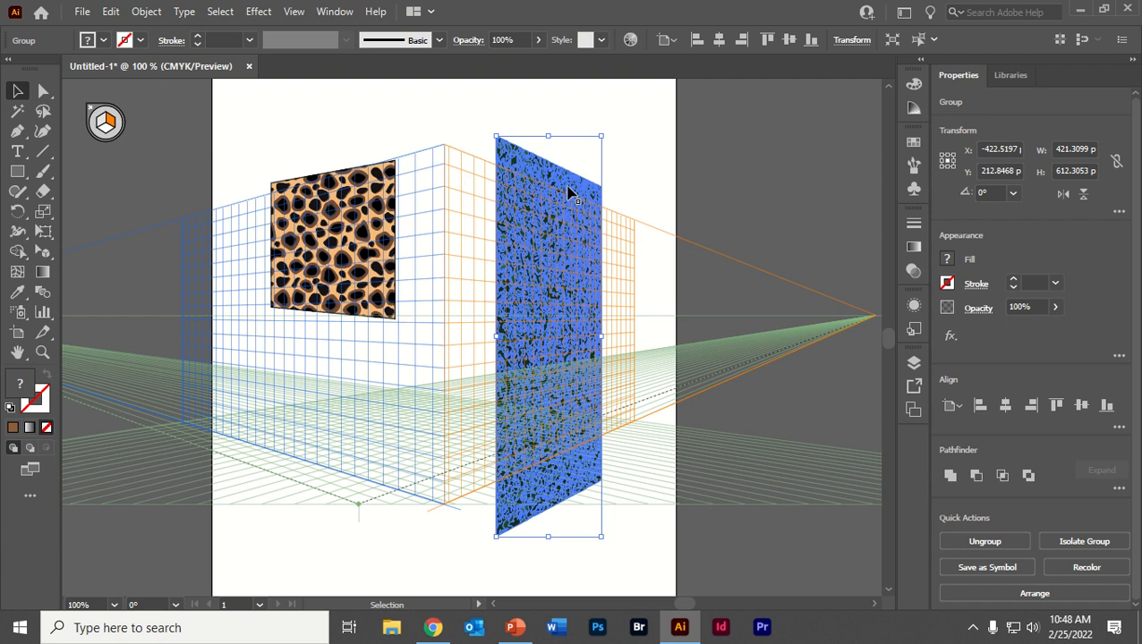
left_click_drag(555, 178, 306, 231)
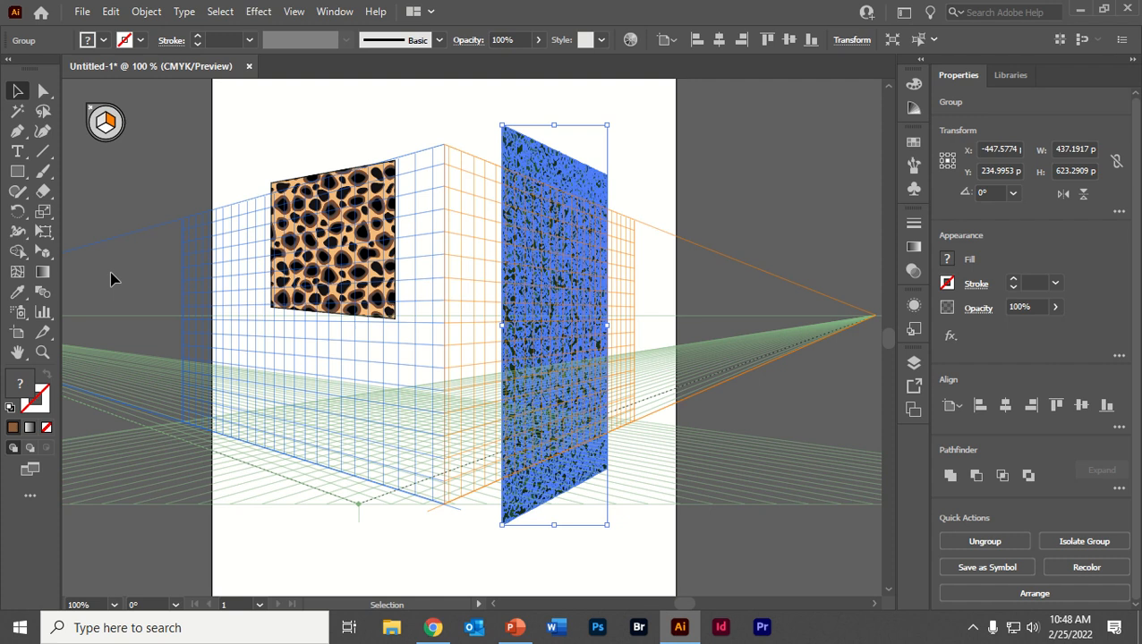
Place the grass group on the left grid plane over the spotted rectangle using the Perspective Selection tool
left_click(42, 251)
left_click(438, 262)
left_click_drag(556, 224, 312, 202)
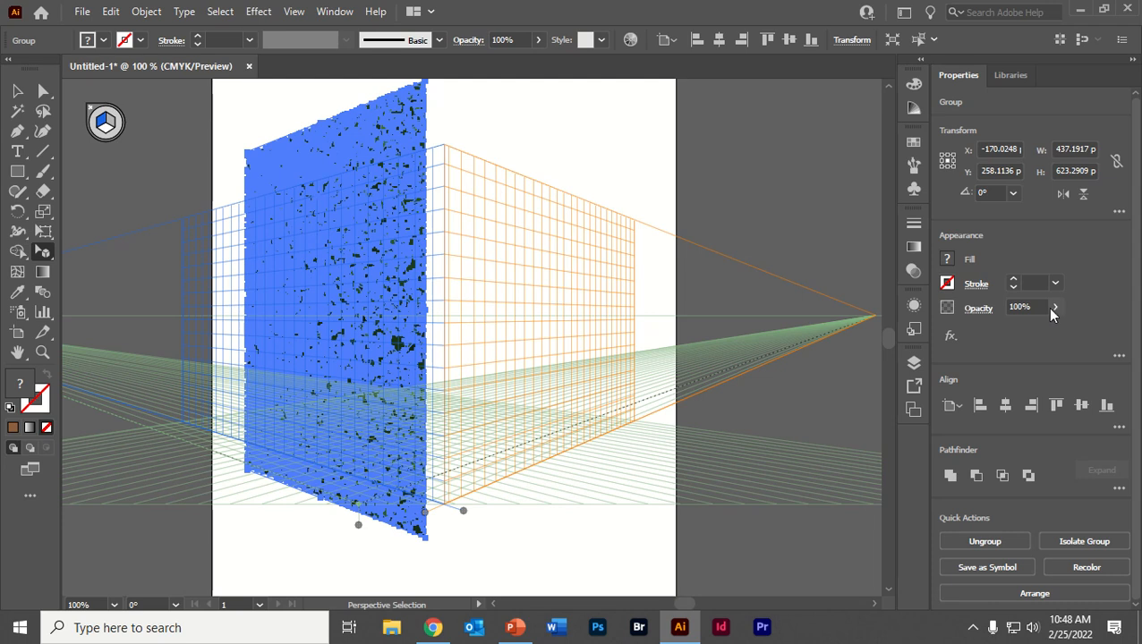
Lower the grass group's opacity to 54% and deselect it
left_click(1055, 307)
left_click_drag(1055, 327, 1027, 330)
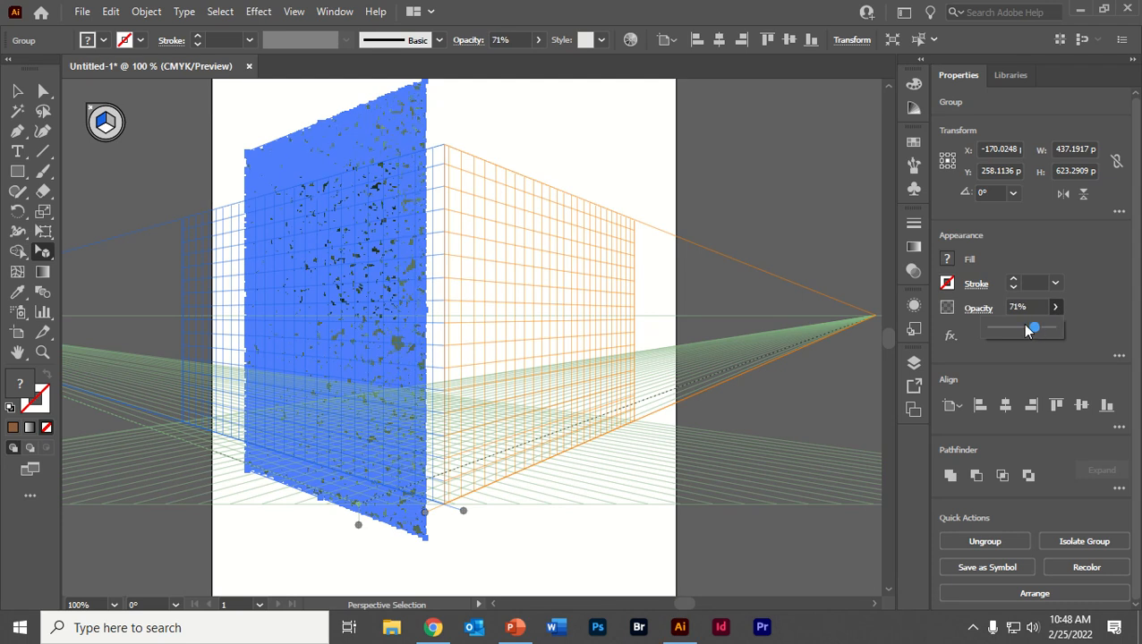
left_click(608, 170)
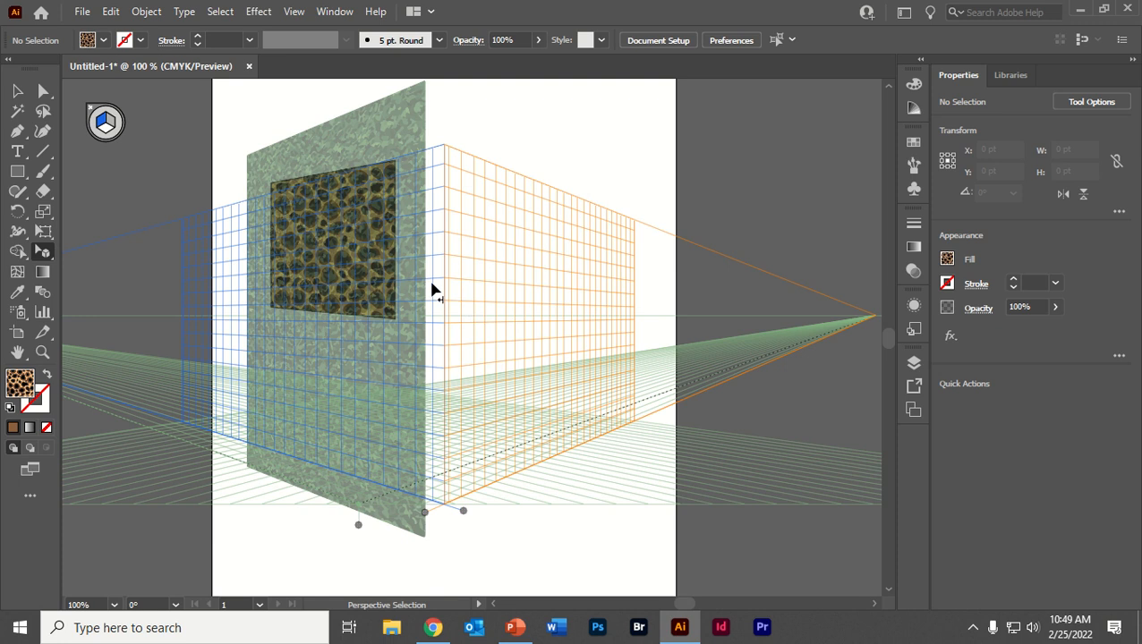
Move the grass group in perspective to the far end of the right plane, and shift the spotted rectangle slightly toward the grid corner
mouse_move(379, 149)
left_mouse_down()
mouse_move(408, 145)
mouse_move(388, 132)
mouse_move(379, 148)
left_mouse_up()
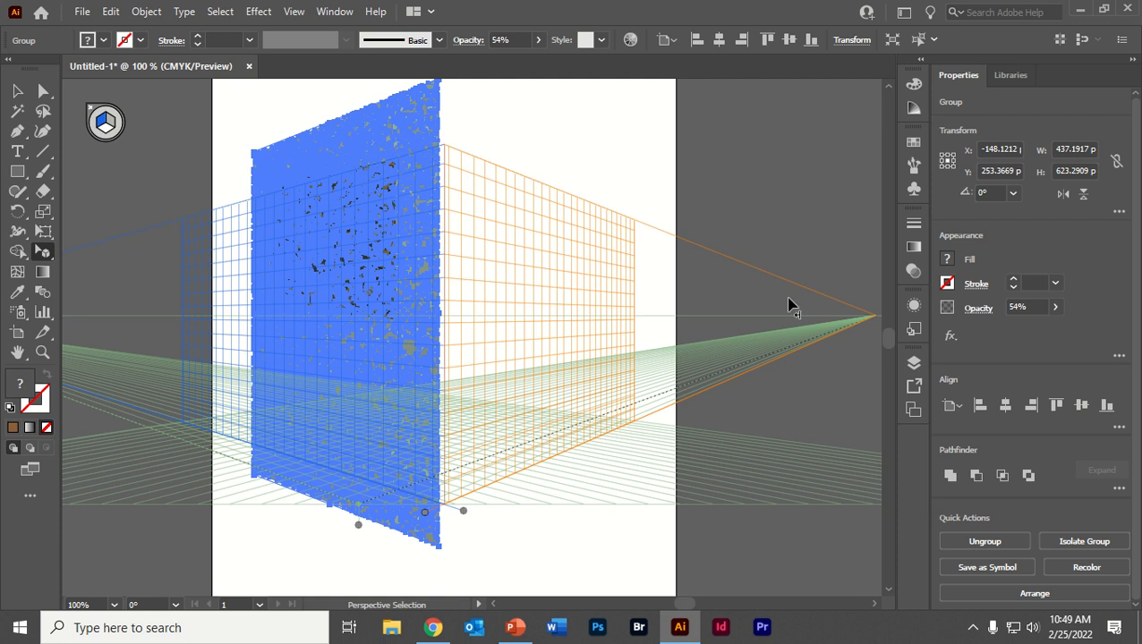
left_click_drag(349, 120, 629, 175)
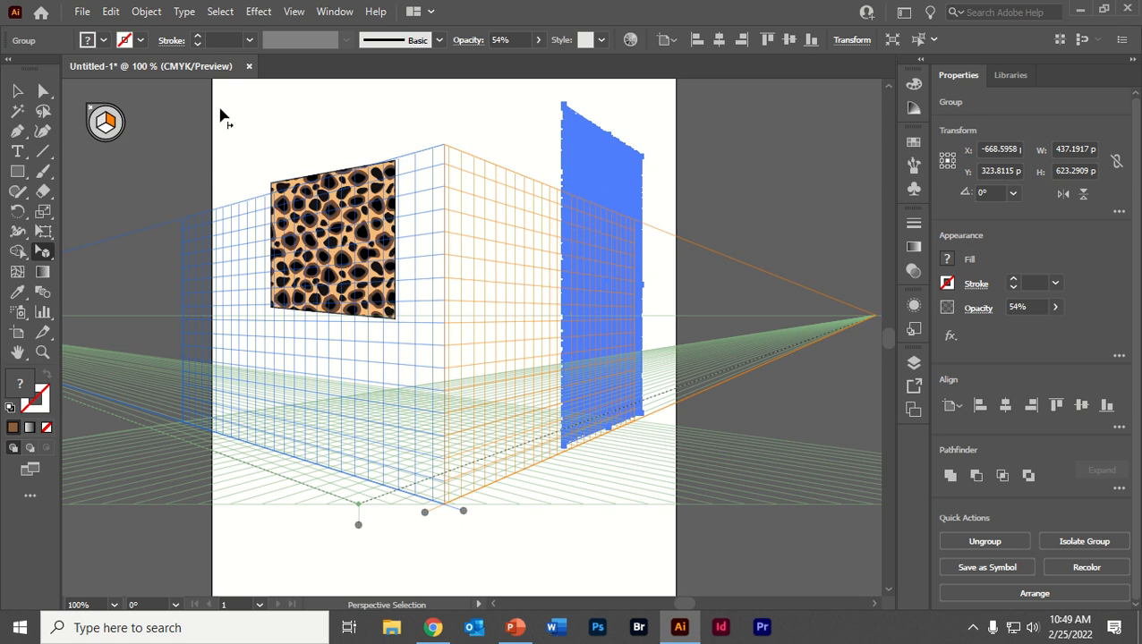
left_click(279, 198)
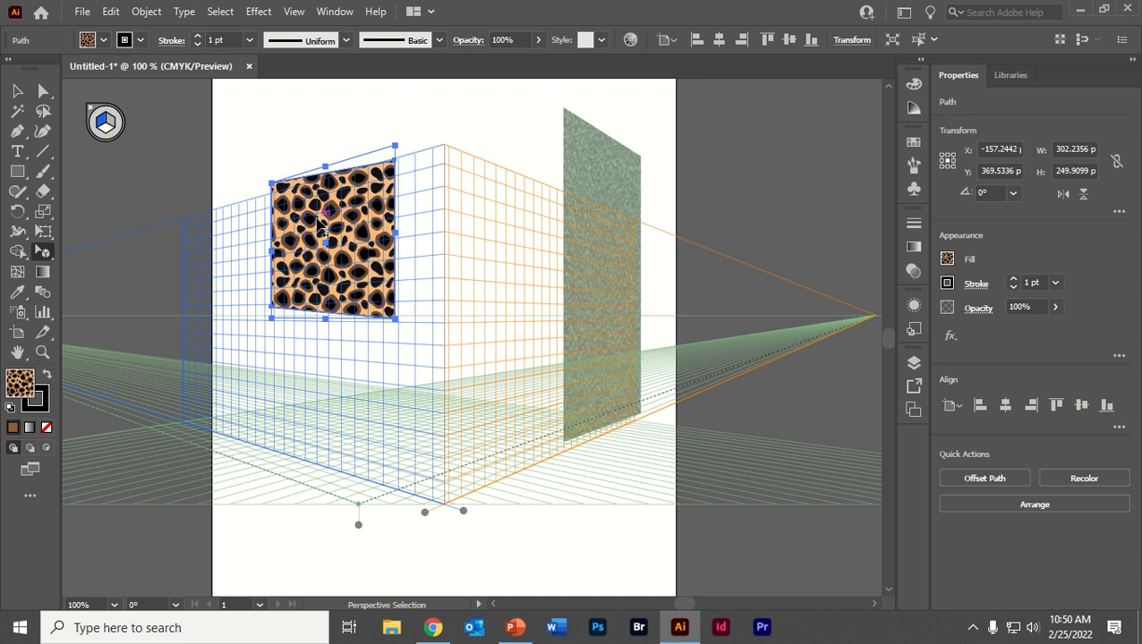
left_click_drag(320, 223, 342, 231)
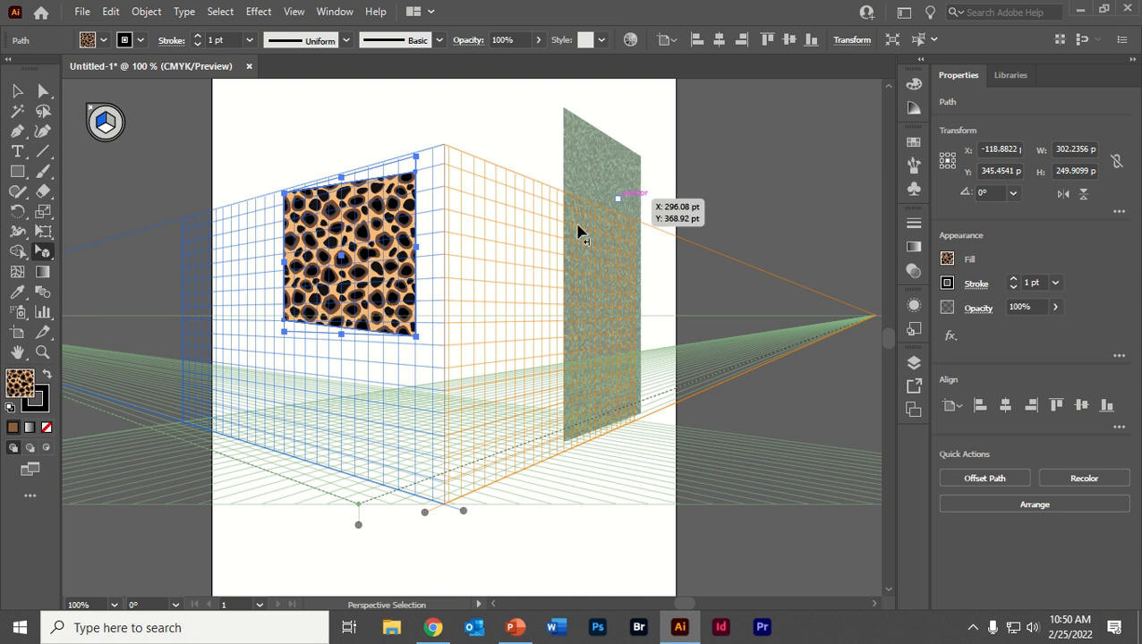
Recolor the spotted rectangle's pattern with Recolor Artwork, shifting its linked colors from orange toward yellow on the color wheel
left_click(111, 10)
mouse_move(188, 333)
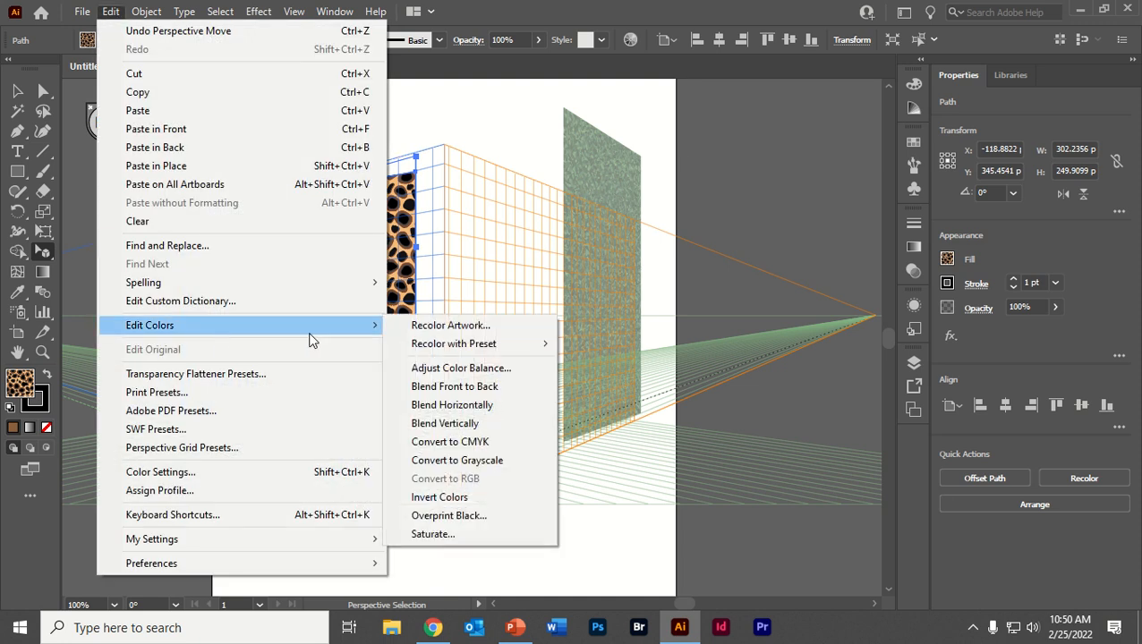
left_click(504, 325)
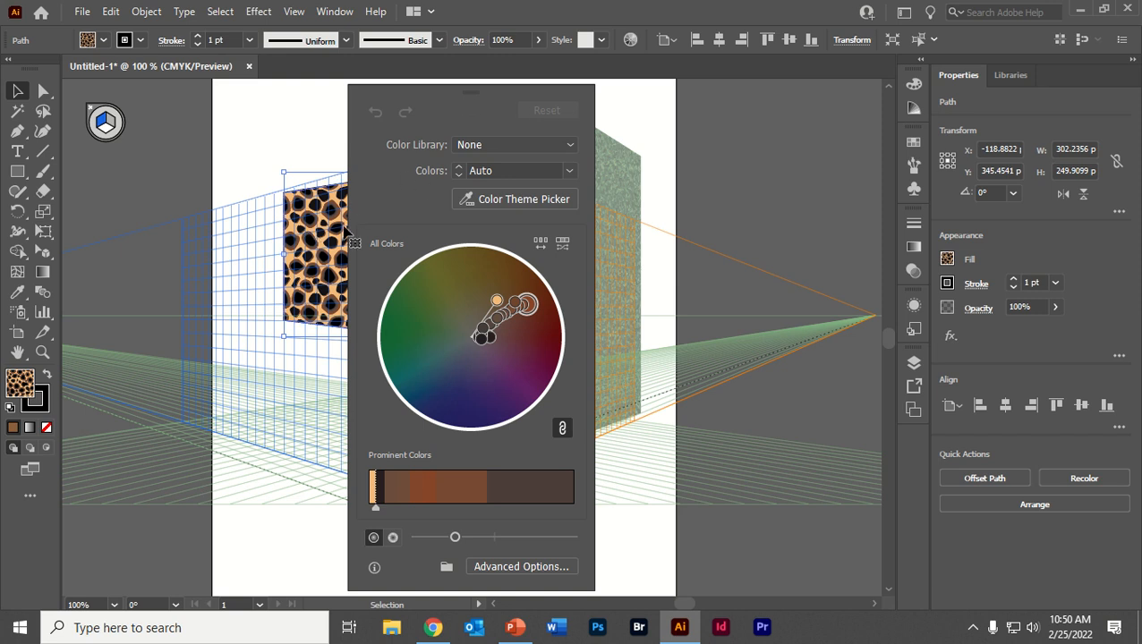
left_click_drag(451, 106, 693, 101)
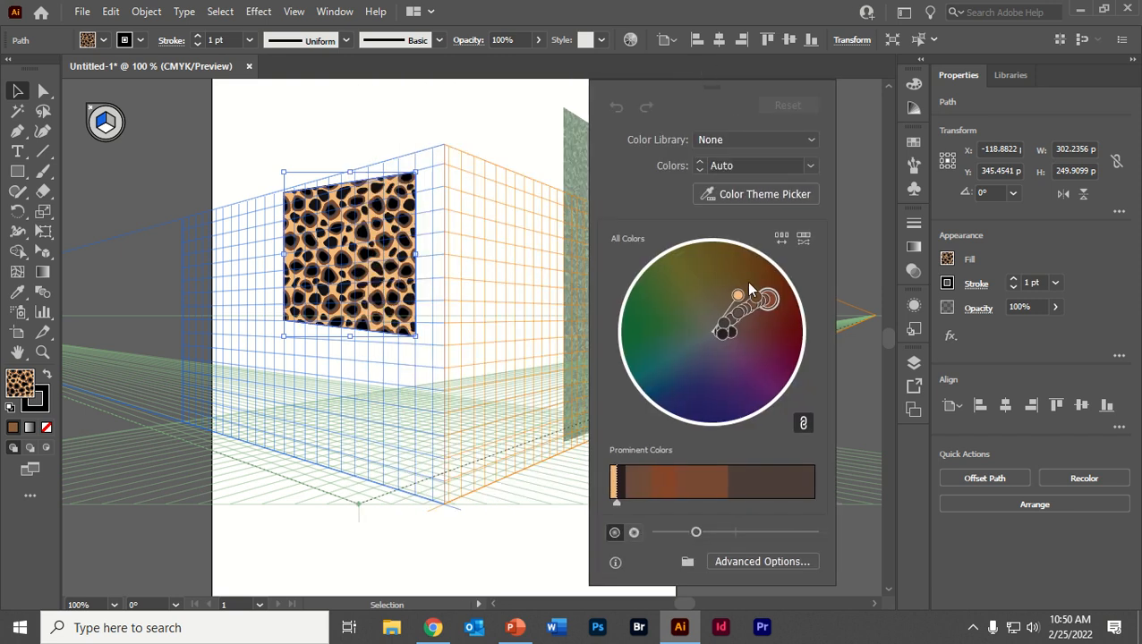
left_click_drag(739, 300, 721, 321)
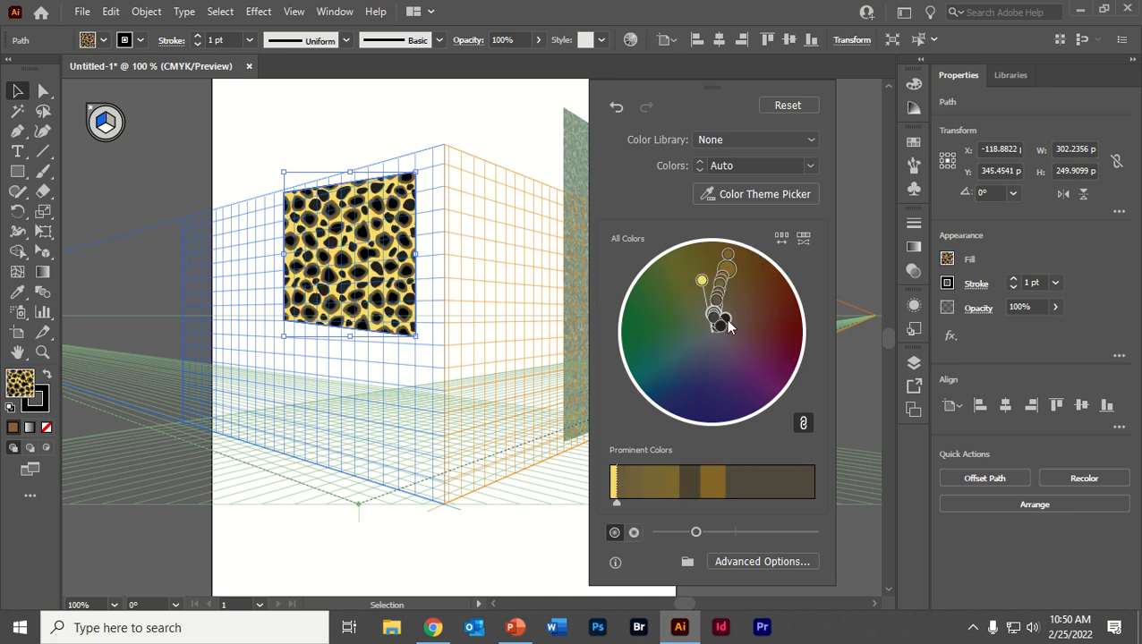
Shift the spotted pattern's linked colors toward yellow-green, and apply the Brights color group as the color library
mouse_move(739, 282)
left_mouse_down()
mouse_move(762, 356)
mouse_move(742, 372)
mouse_move(749, 384)
mouse_move(780, 310)
mouse_move(771, 345)
mouse_move(759, 333)
mouse_move(780, 322)
mouse_move(765, 320)
mouse_move(695, 375)
mouse_move(701, 351)
mouse_move(669, 304)
mouse_move(730, 302)
left_mouse_up()
left_click(744, 143)
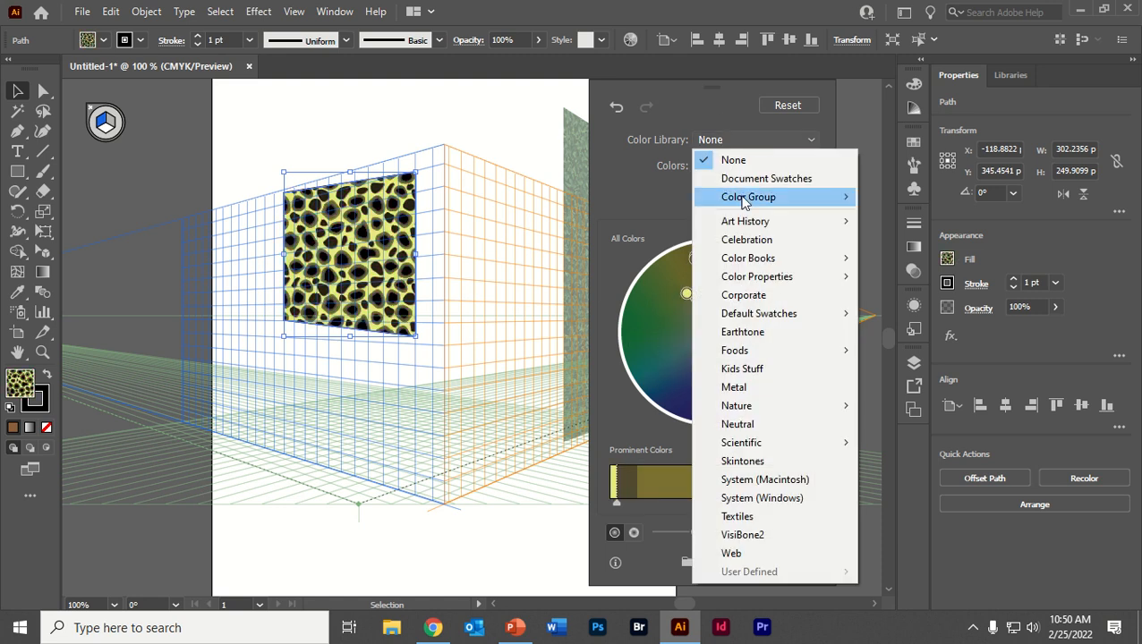
mouse_move(743, 201)
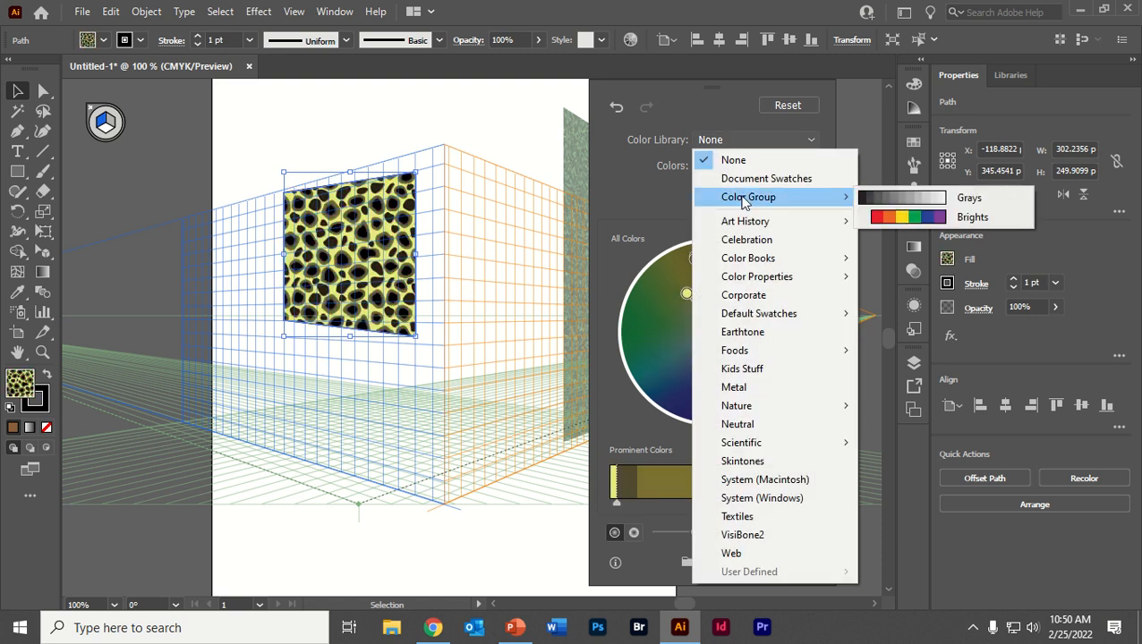
left_click(908, 217)
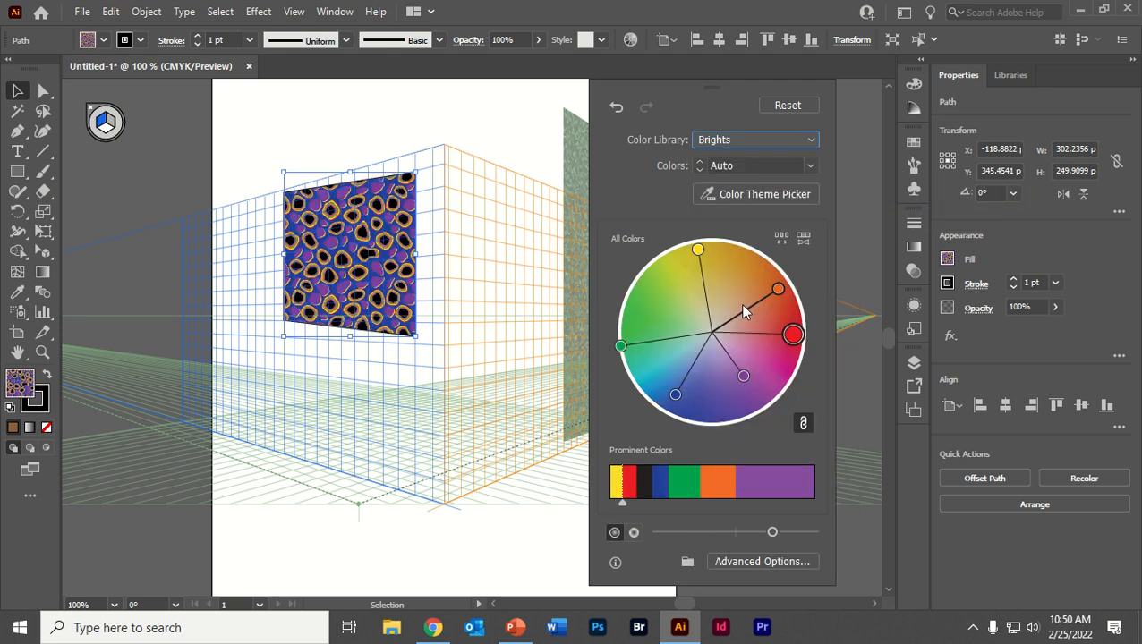
Adjust the linked Brights colors on the color wheel to a green background with blue spots, and finish recoloring the rectangle
left_click_drag(779, 289, 761, 291)
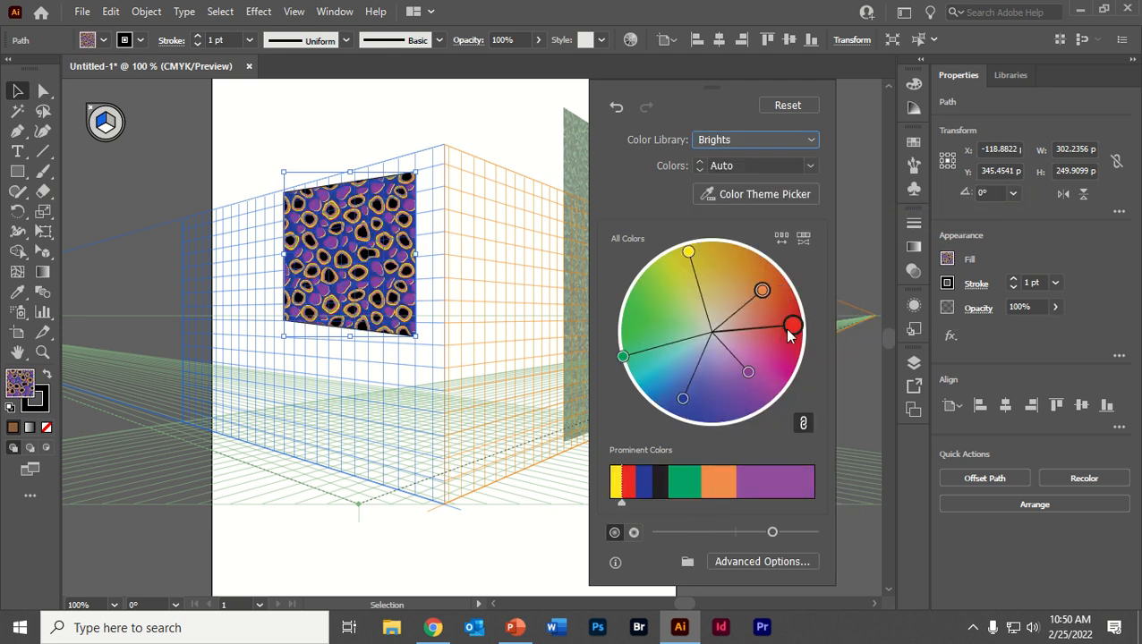
mouse_move(791, 330)
left_mouse_down()
mouse_move(775, 338)
mouse_move(797, 355)
mouse_move(802, 347)
left_mouse_up()
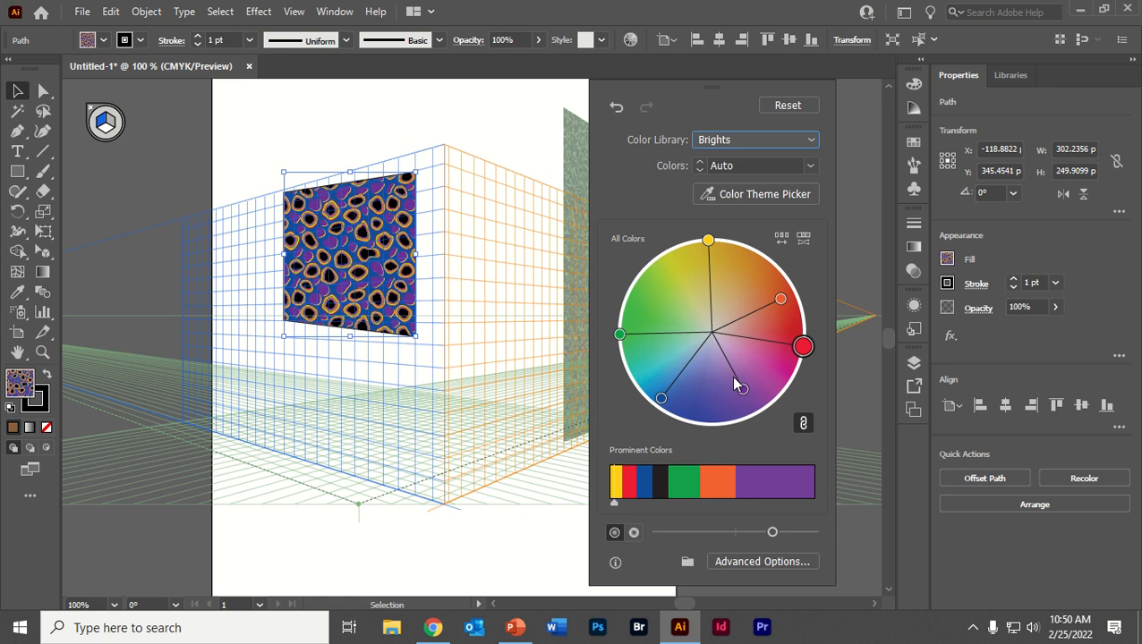
mouse_move(708, 240)
left_mouse_down()
mouse_move(714, 256)
mouse_move(699, 260)
left_mouse_up()
left_click_drag(671, 404, 677, 394)
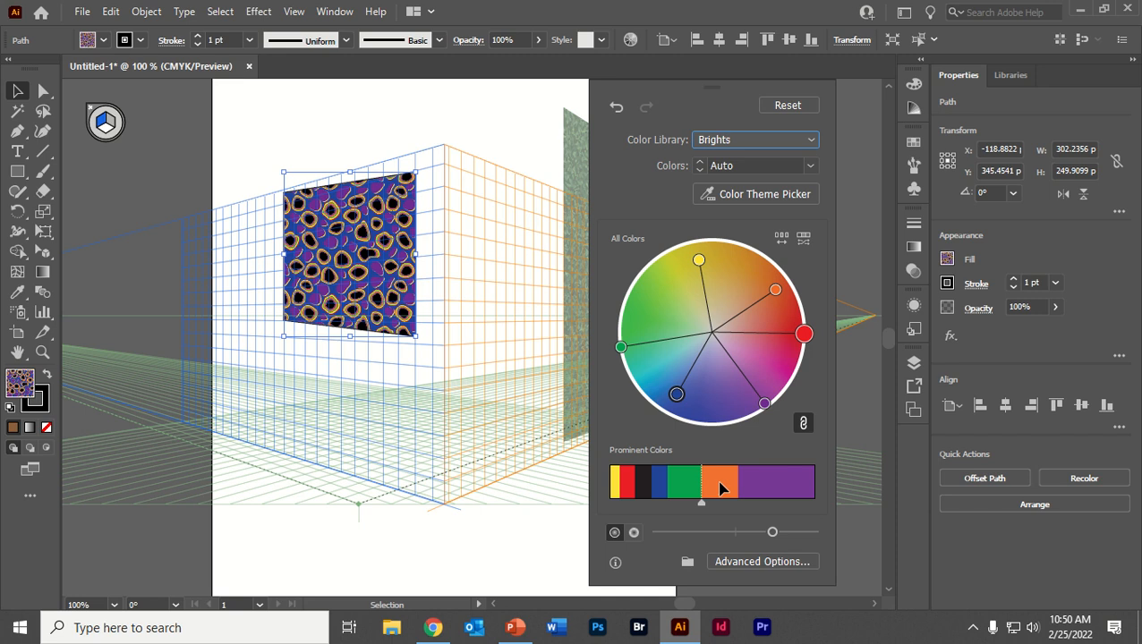
left_click_drag(803, 334, 747, 419)
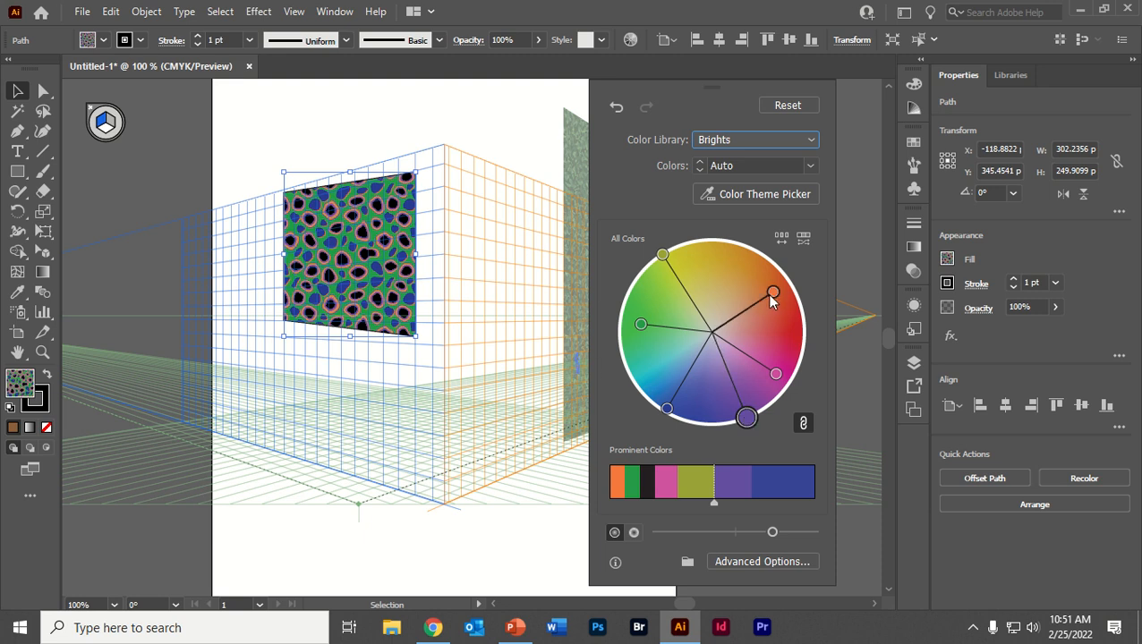
left_click_drag(770, 294, 790, 306)
left_click(283, 307)
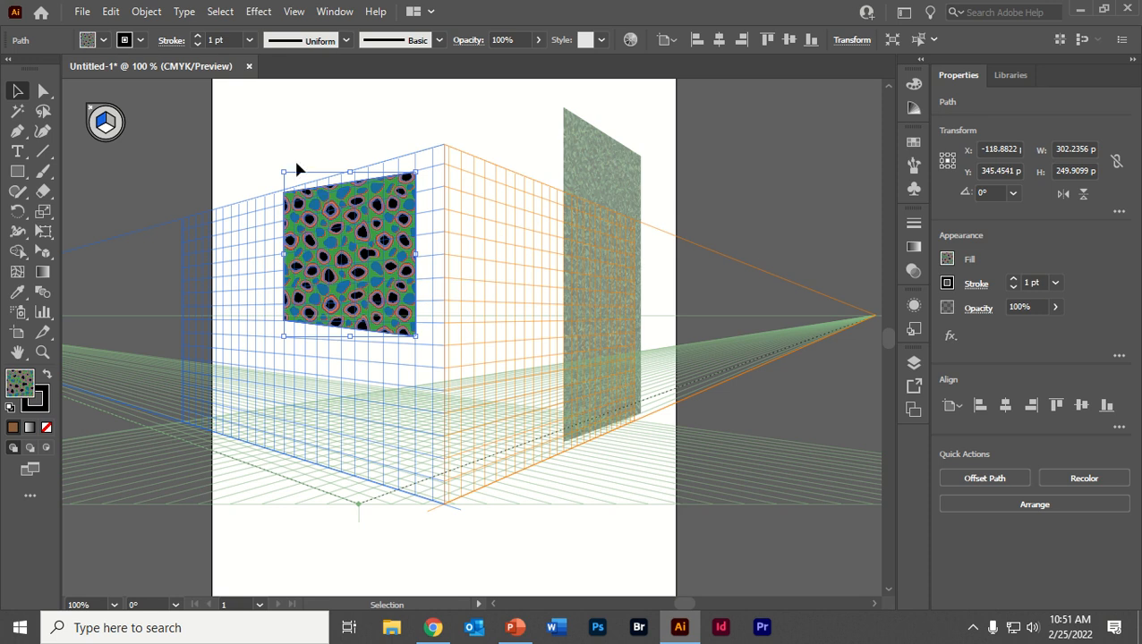
left_click(256, 152)
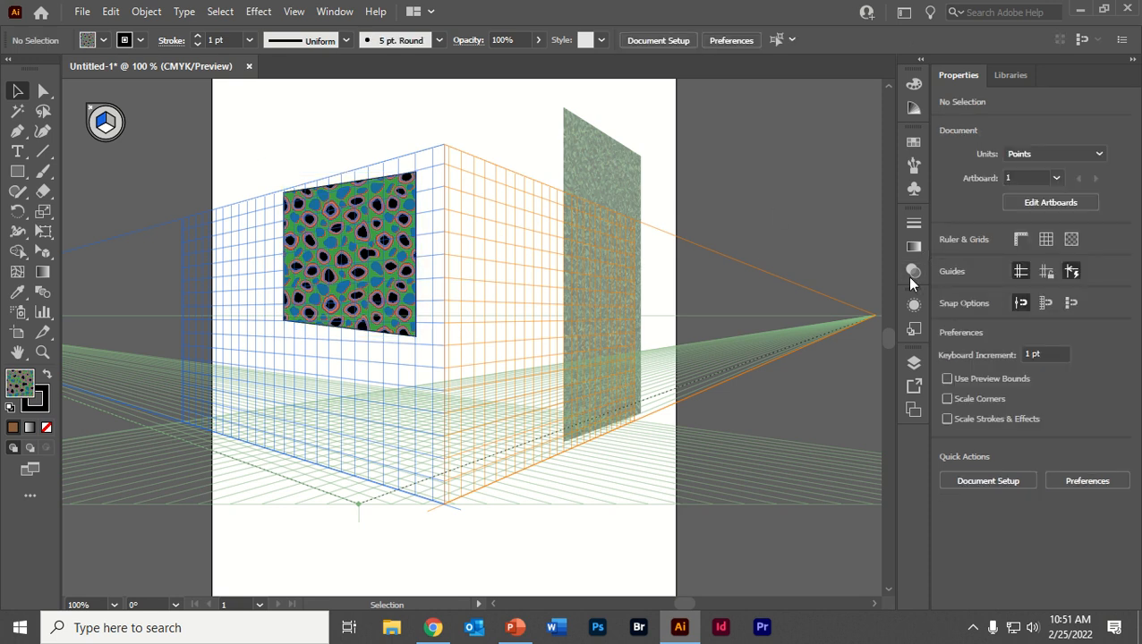
Compare the pattern swatches on the rectangle by applying the original cheetah swatch and reapplying the recolored Cheetah 2 swatch
left_click(913, 188)
left_click(913, 171)
left_click(913, 142)
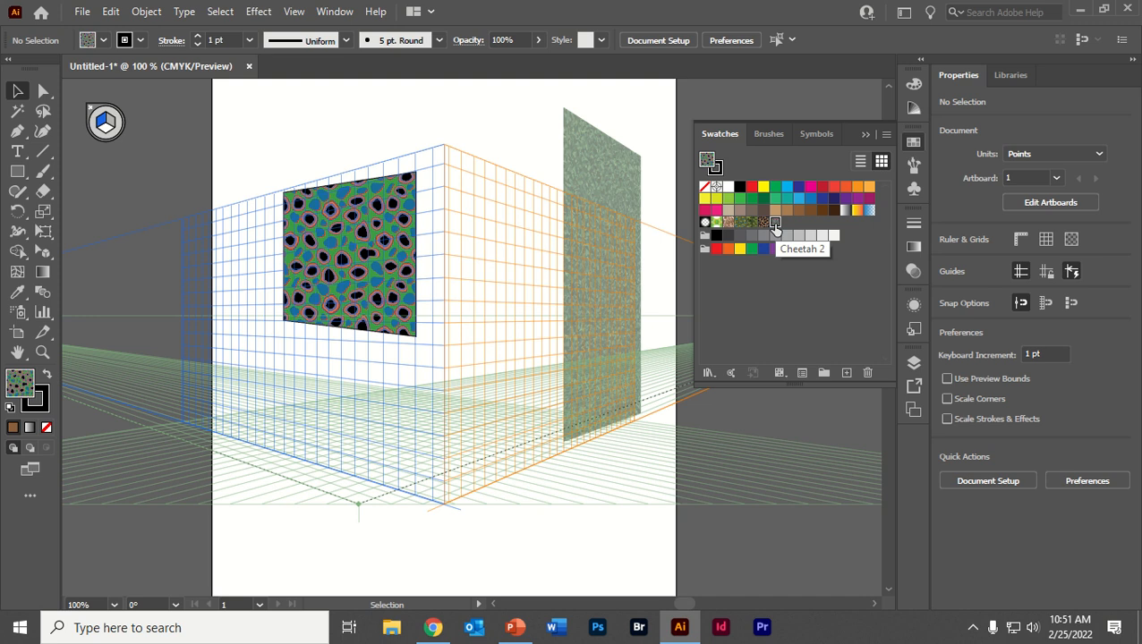
left_click(775, 223)
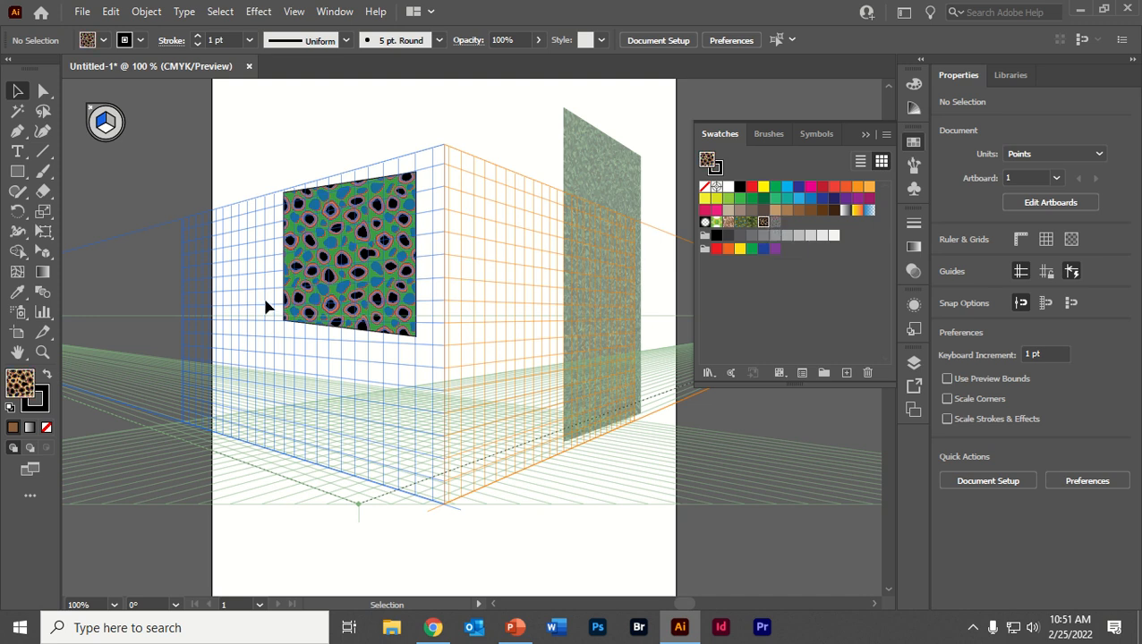
left_click(305, 285)
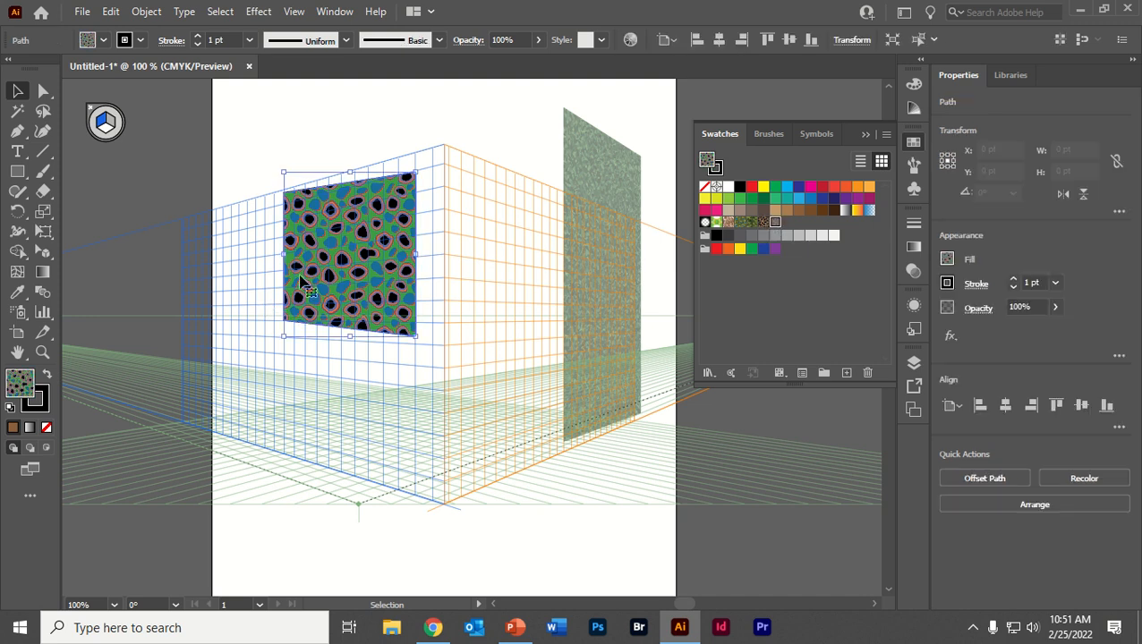
left_click(764, 224)
left_click(775, 224)
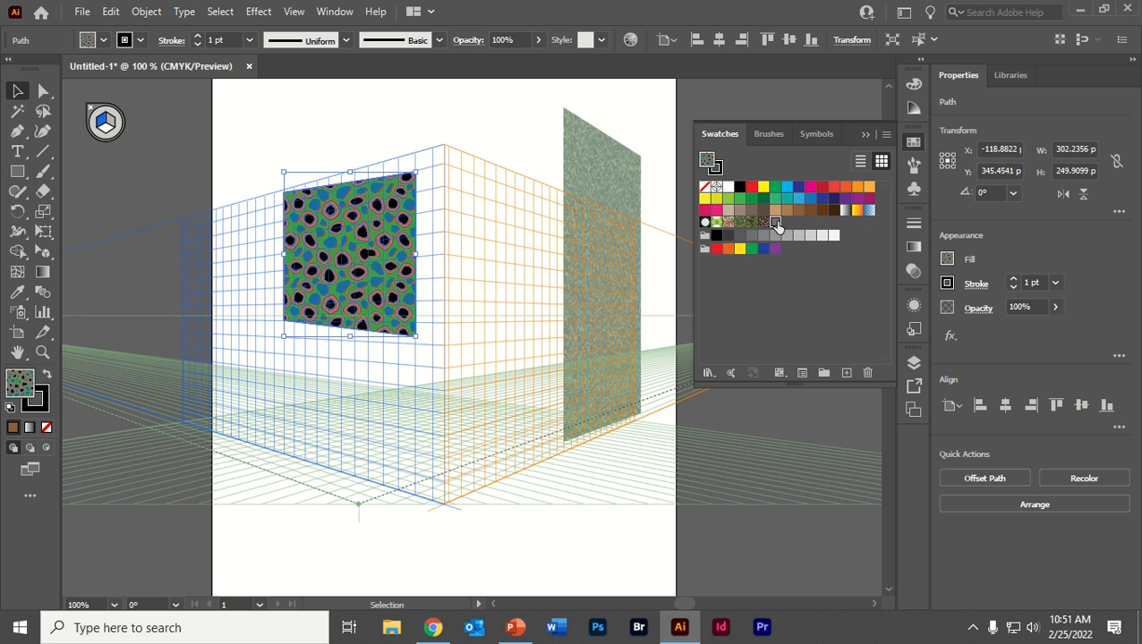
left_click(111, 12)
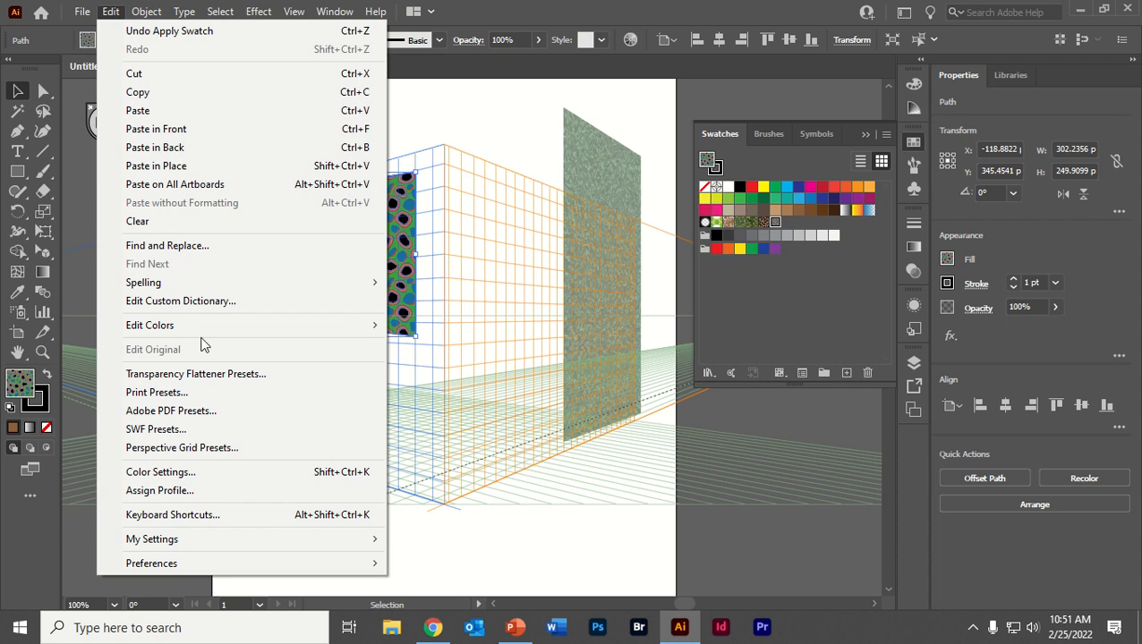
mouse_move(268, 325)
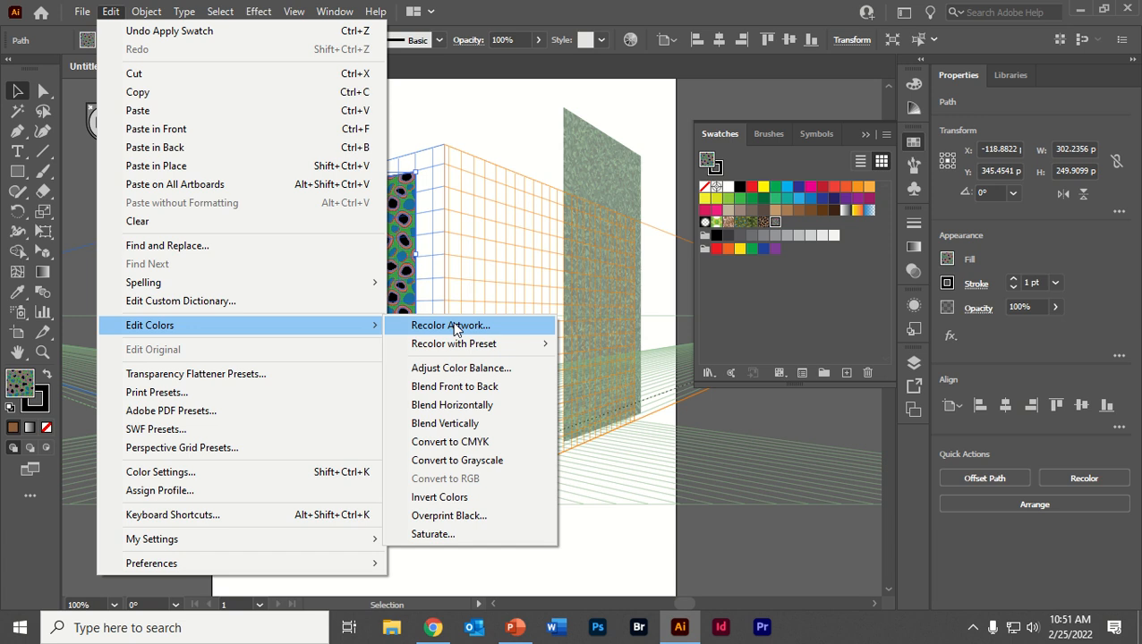
left_click(778, 103)
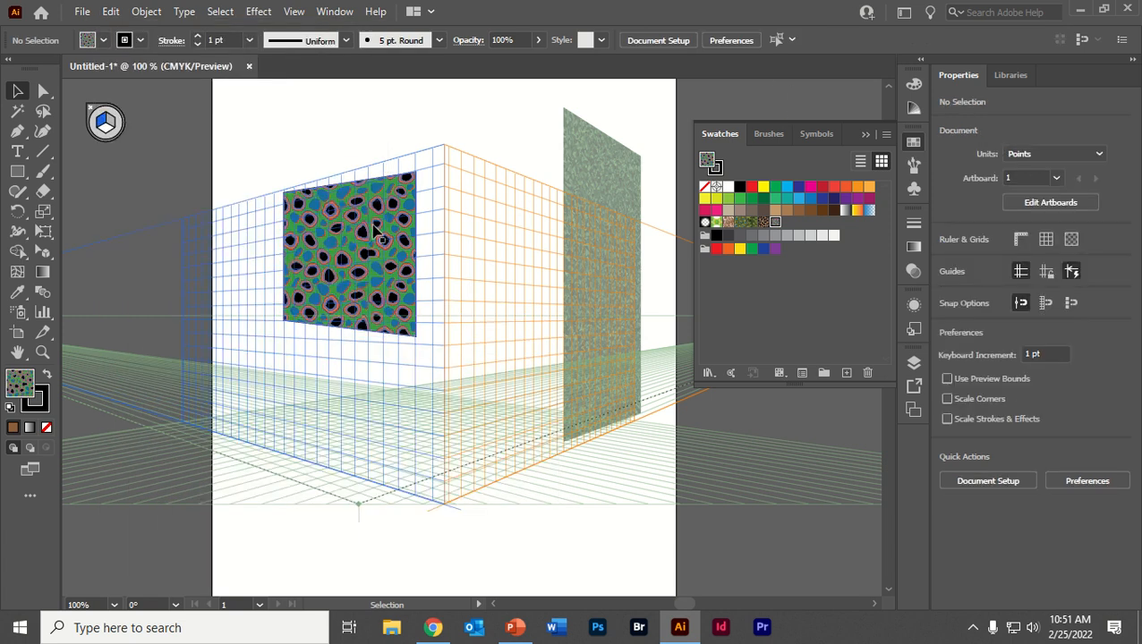
Move the grass group closer to the grid corner, and shift the spotted rectangle away from the corner and back with the Selection tool
left_click_drag(369, 235, 302, 229)
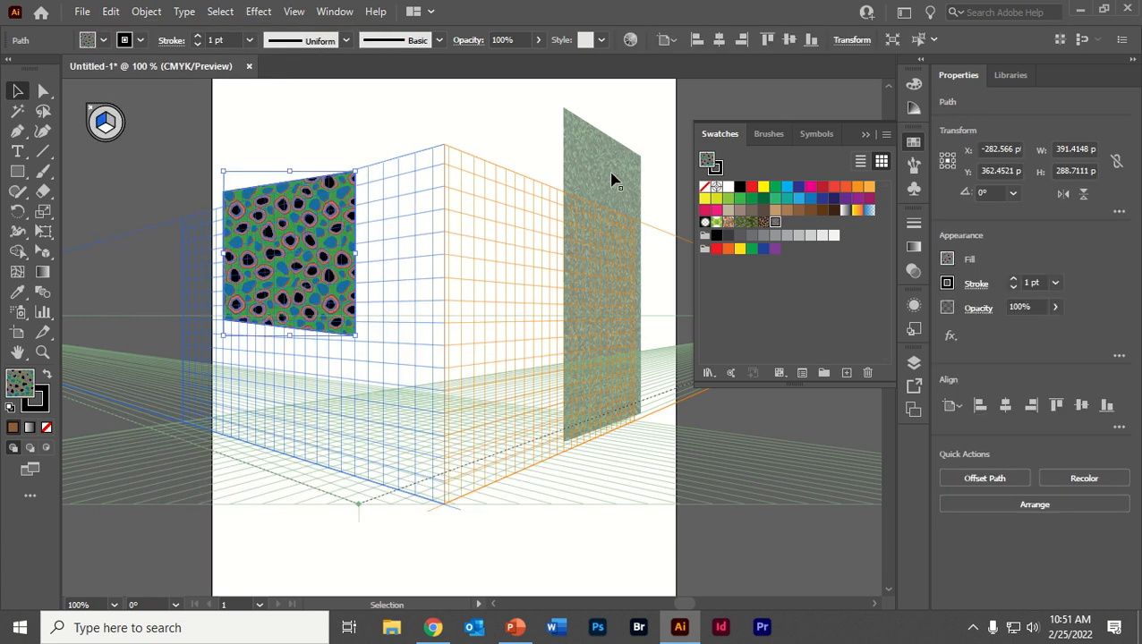
left_click_drag(607, 179, 573, 181)
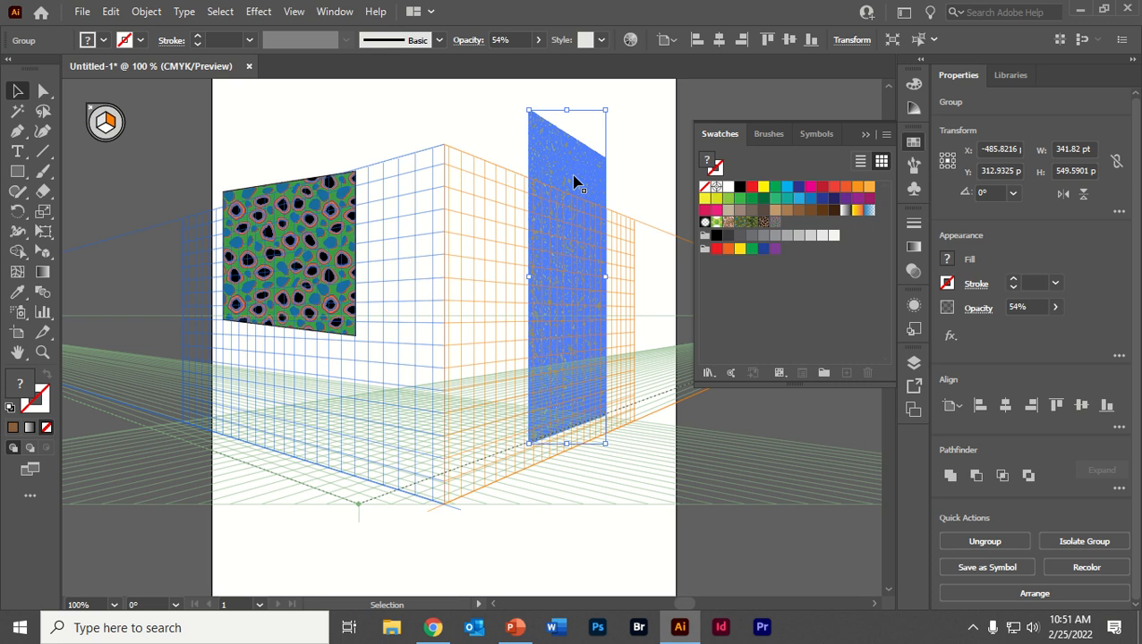
left_click(279, 220)
left_click_drag(279, 220, 345, 262)
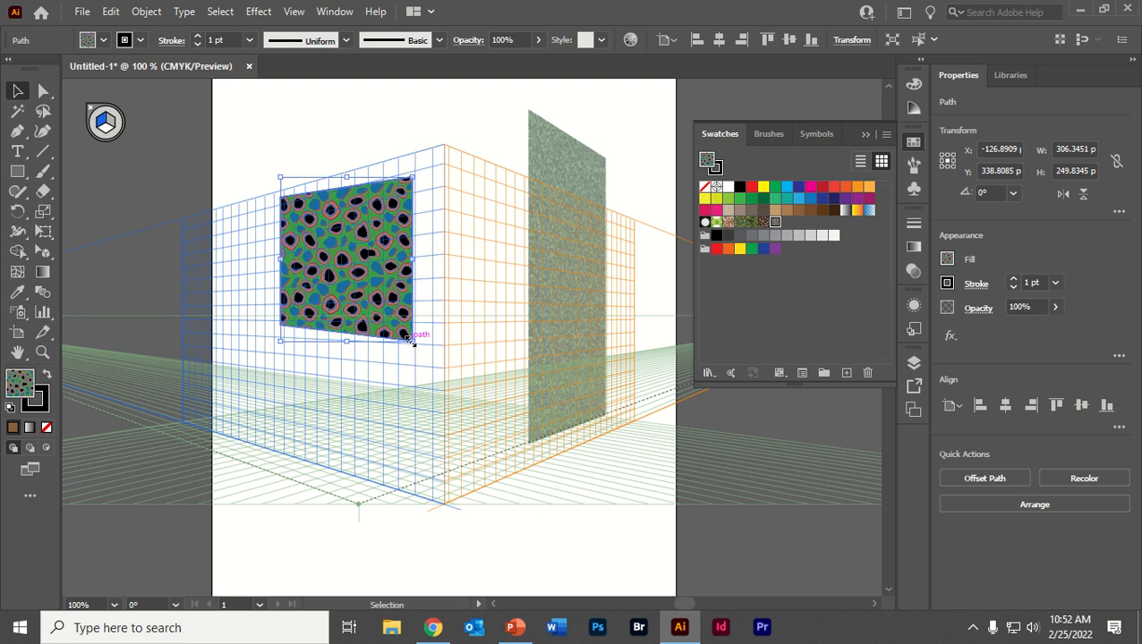
Place the spotted rectangle at the corner of the right grid plane and stretch it with Free Transform to about 637 pt tall
left_click_drag(367, 239, 484, 309)
left_click(42, 252)
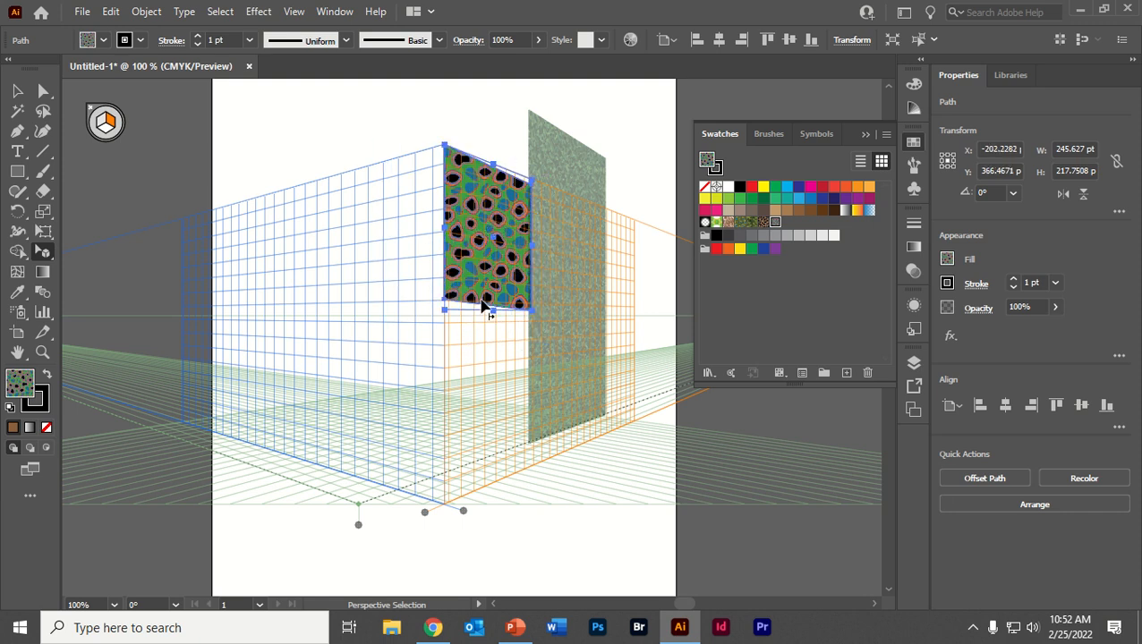
left_click(42, 231)
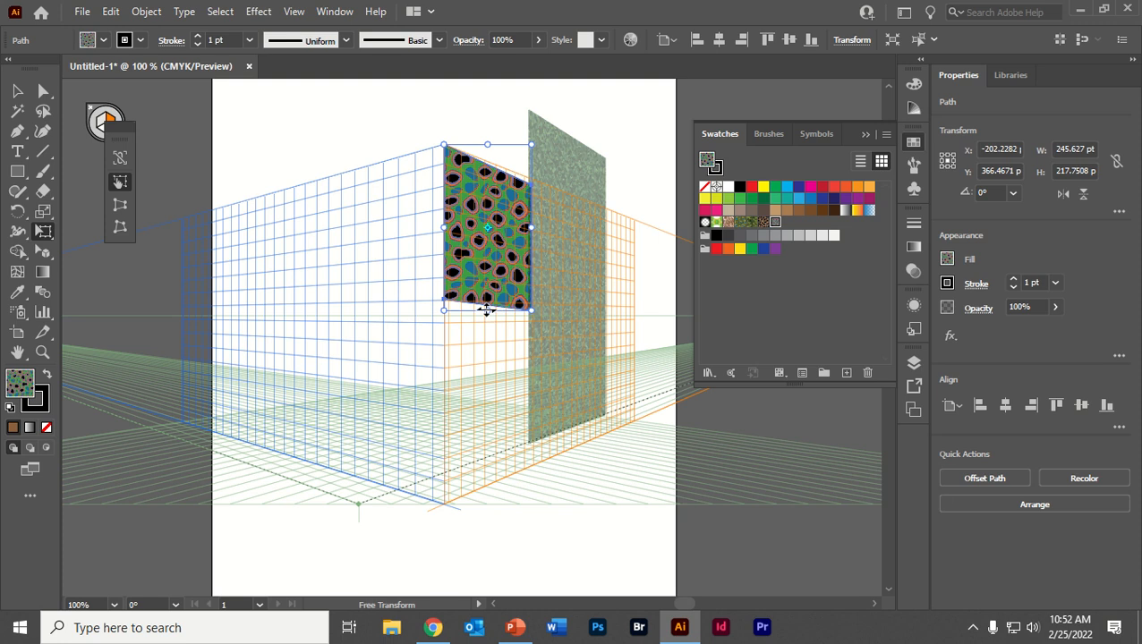
left_click_drag(484, 309, 504, 509)
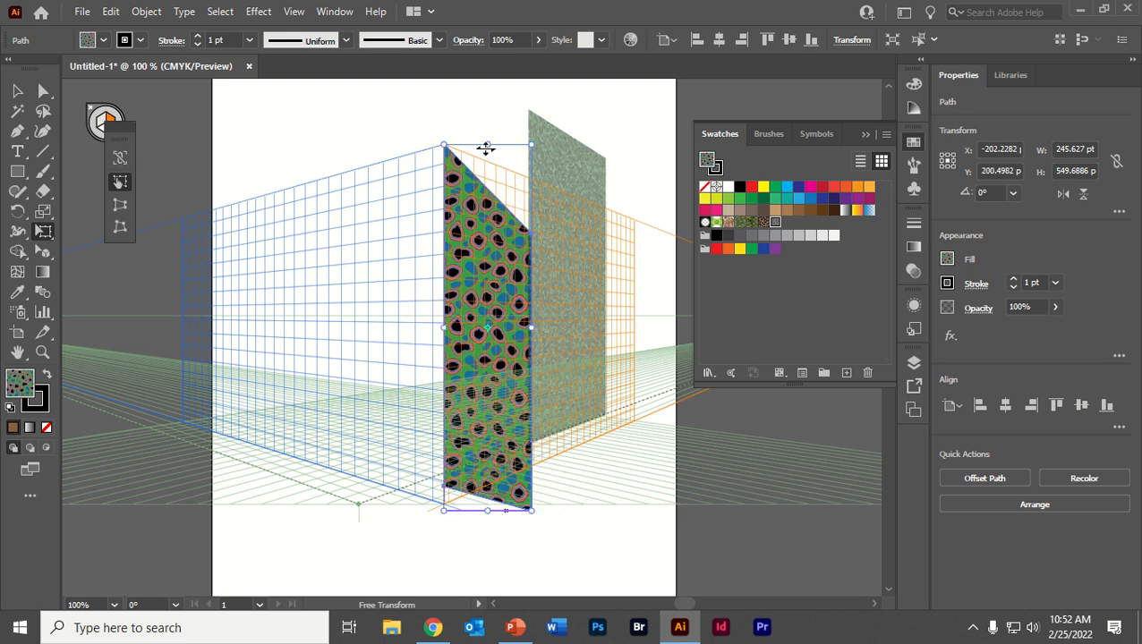
left_click_drag(486, 145, 492, 91)
left_click_drag(499, 92, 499, 93)
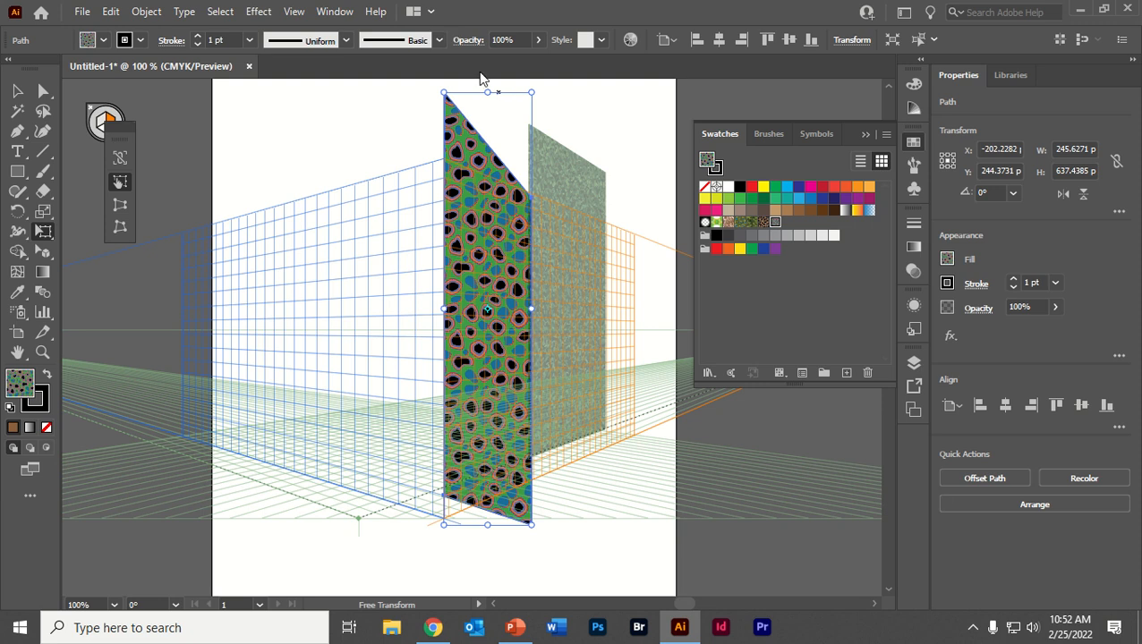
Replace the stretched rectangle's pattern fill with the solid bright green swatch
left_click(751, 187)
left_click(774, 187)
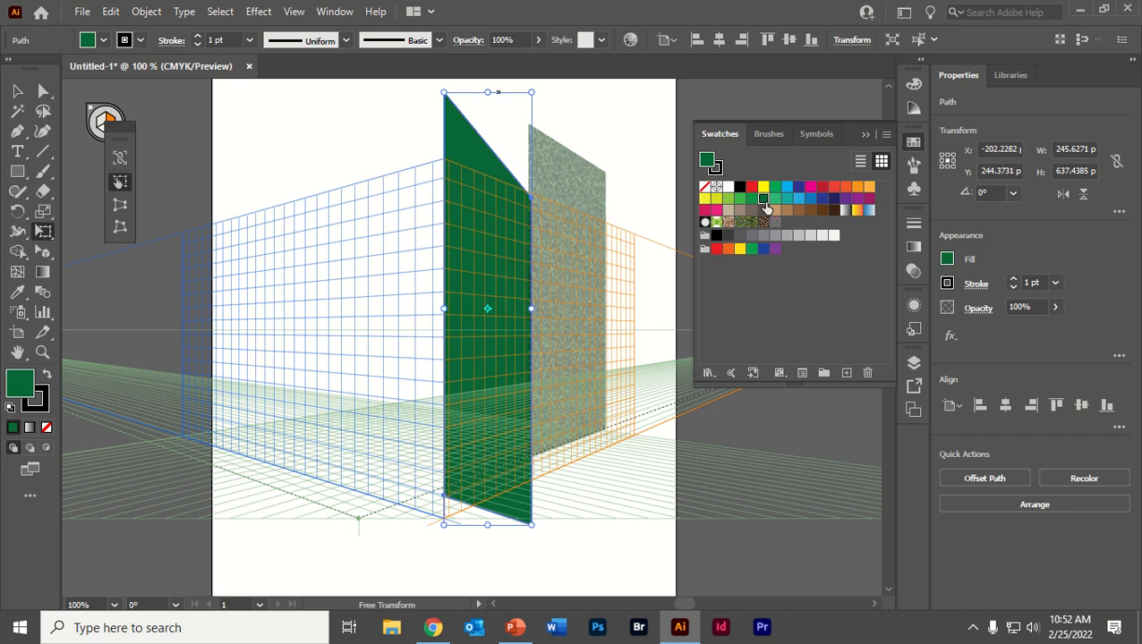
left_click(774, 187)
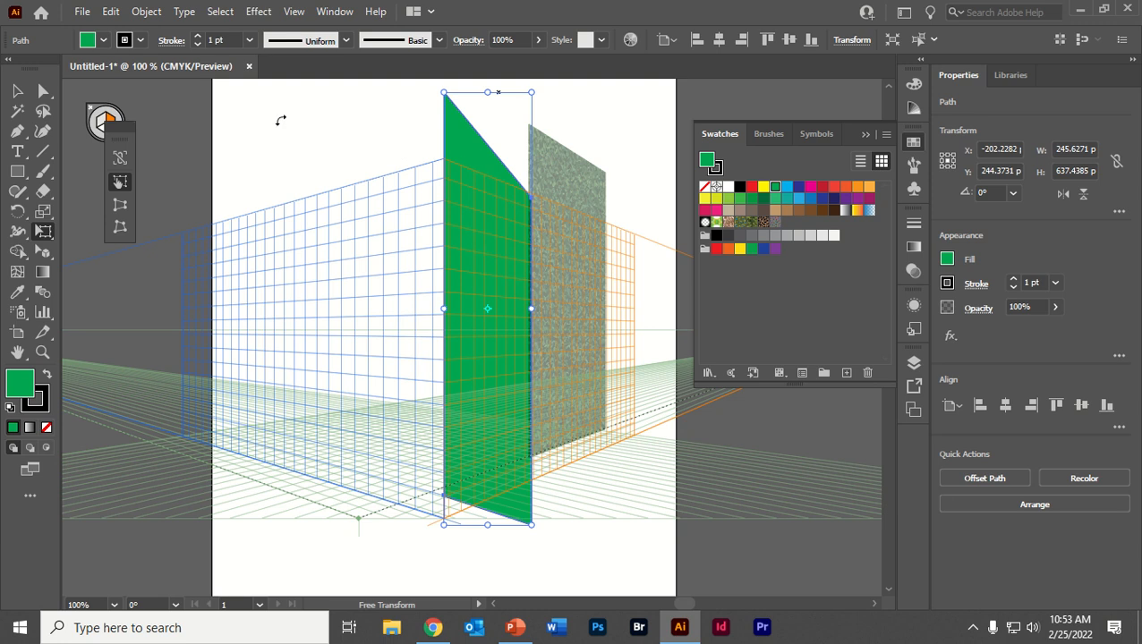
Delete the green rectangle and the grass group from the perspective grid
left_click(17, 91)
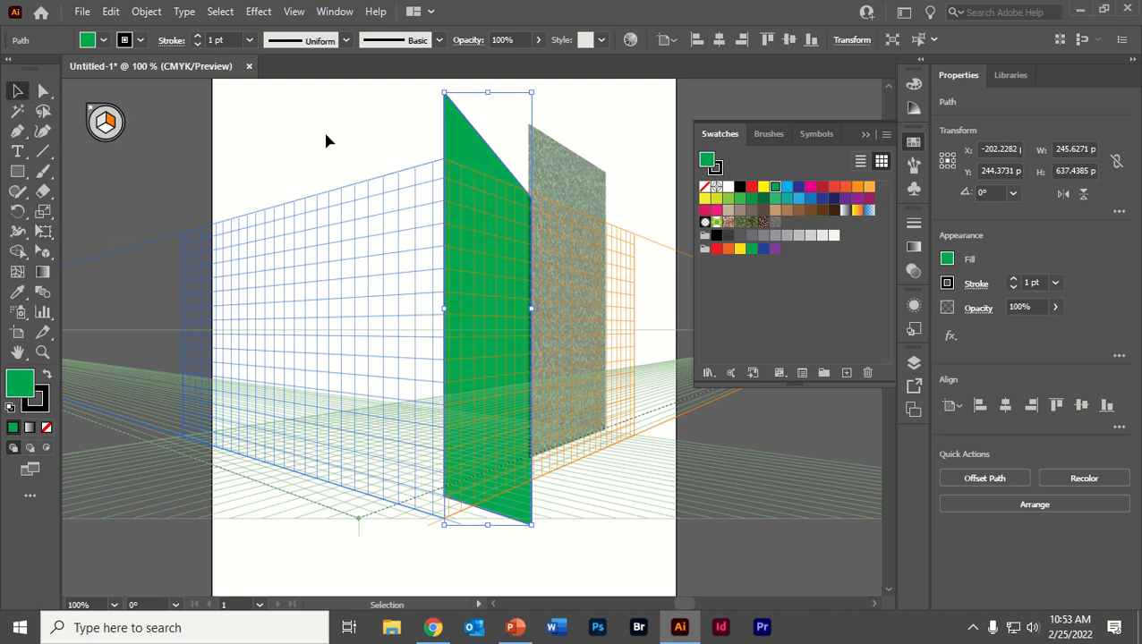
left_click_drag(474, 145, 490, 157)
key("Delete")
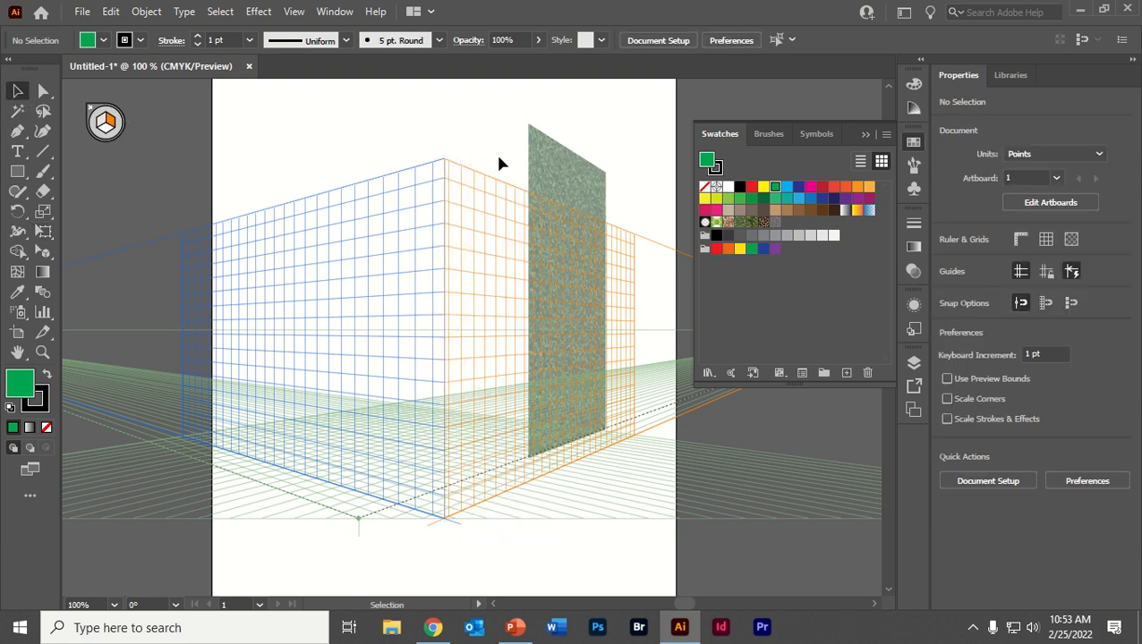
left_click(578, 173)
key("Delete")
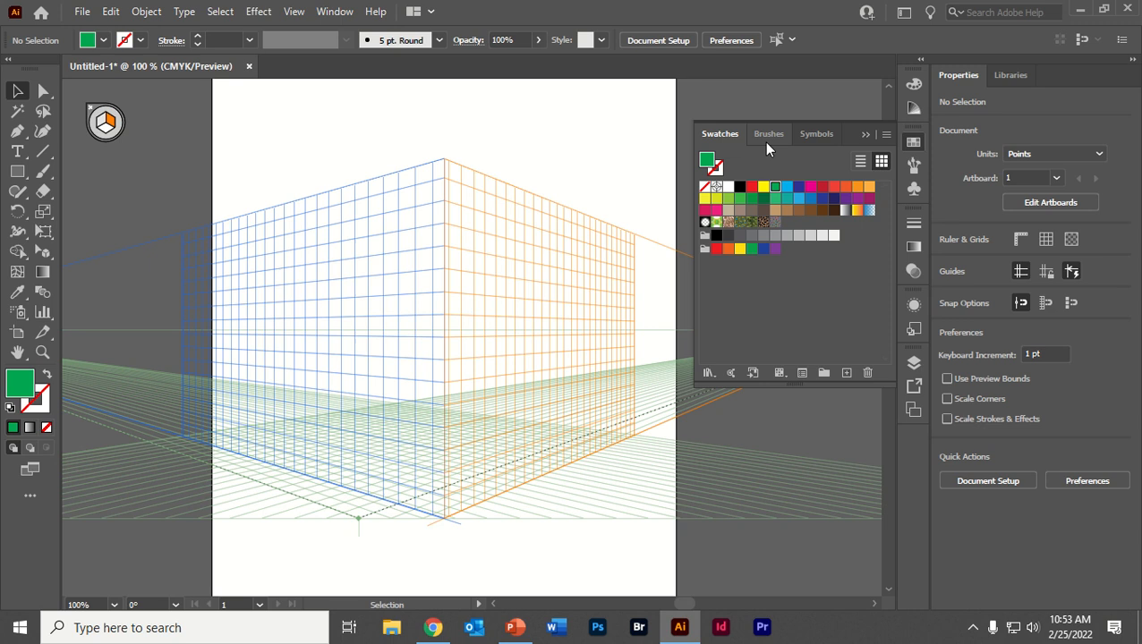
Collapse the swatches and hide the perspective grid to leave an empty artboard
left_click(861, 136)
key("ctrl+minus")
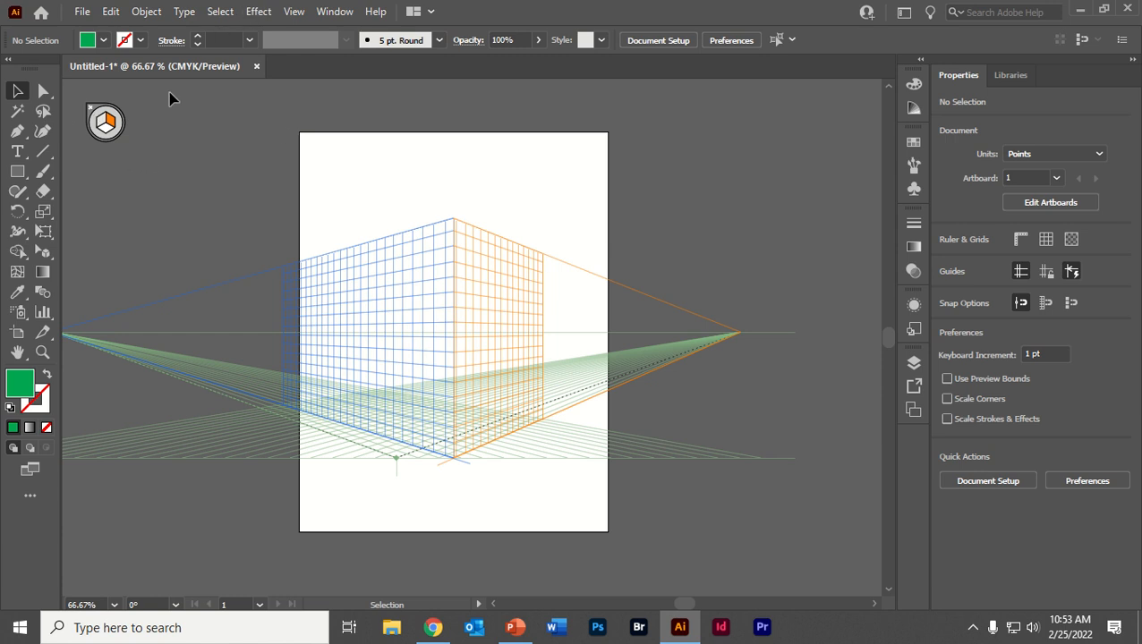
left_click(288, 12)
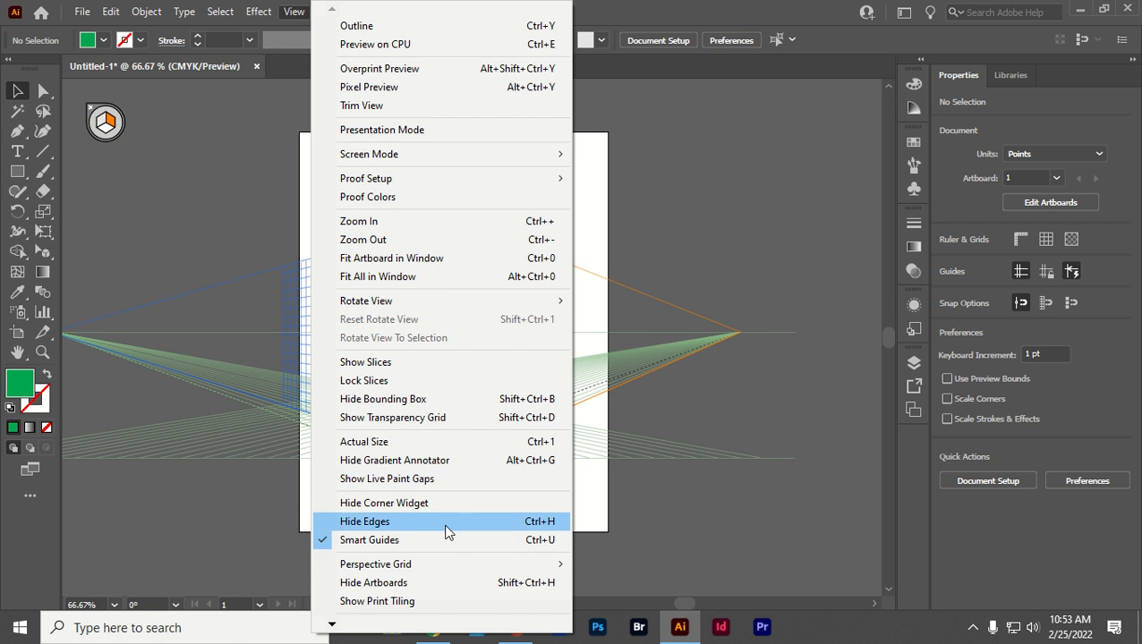
mouse_move(442, 565)
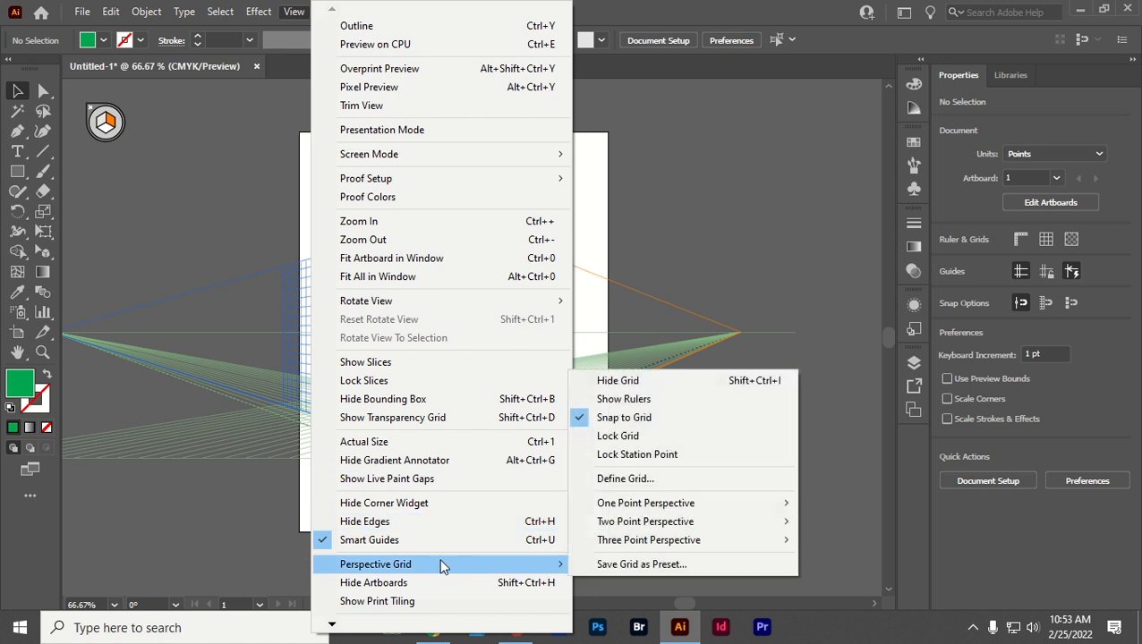
left_click(731, 381)
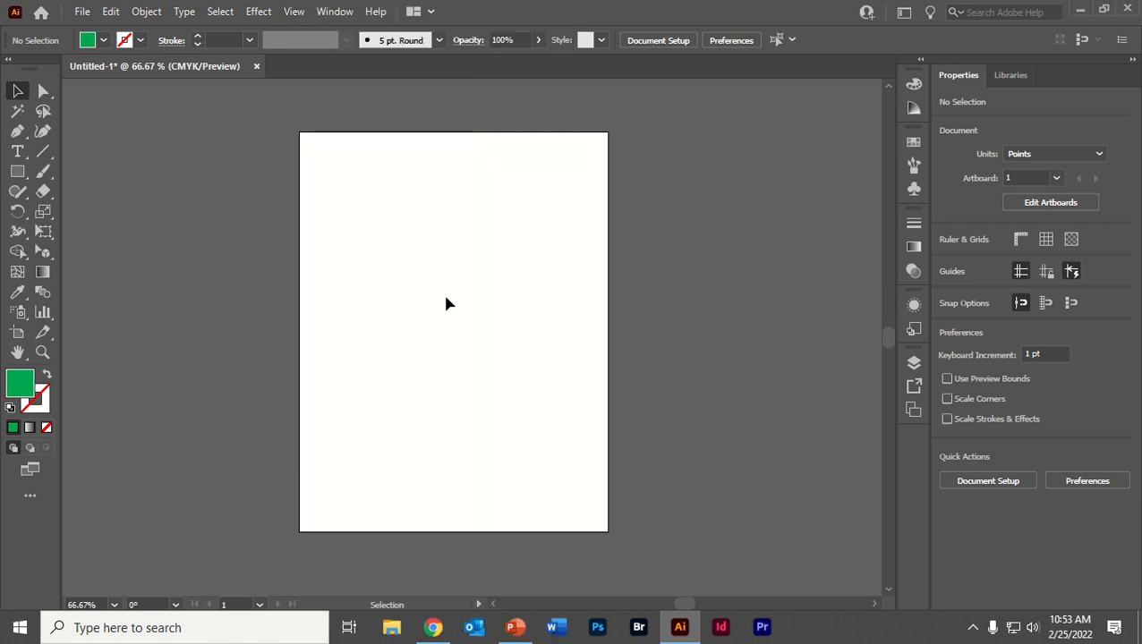